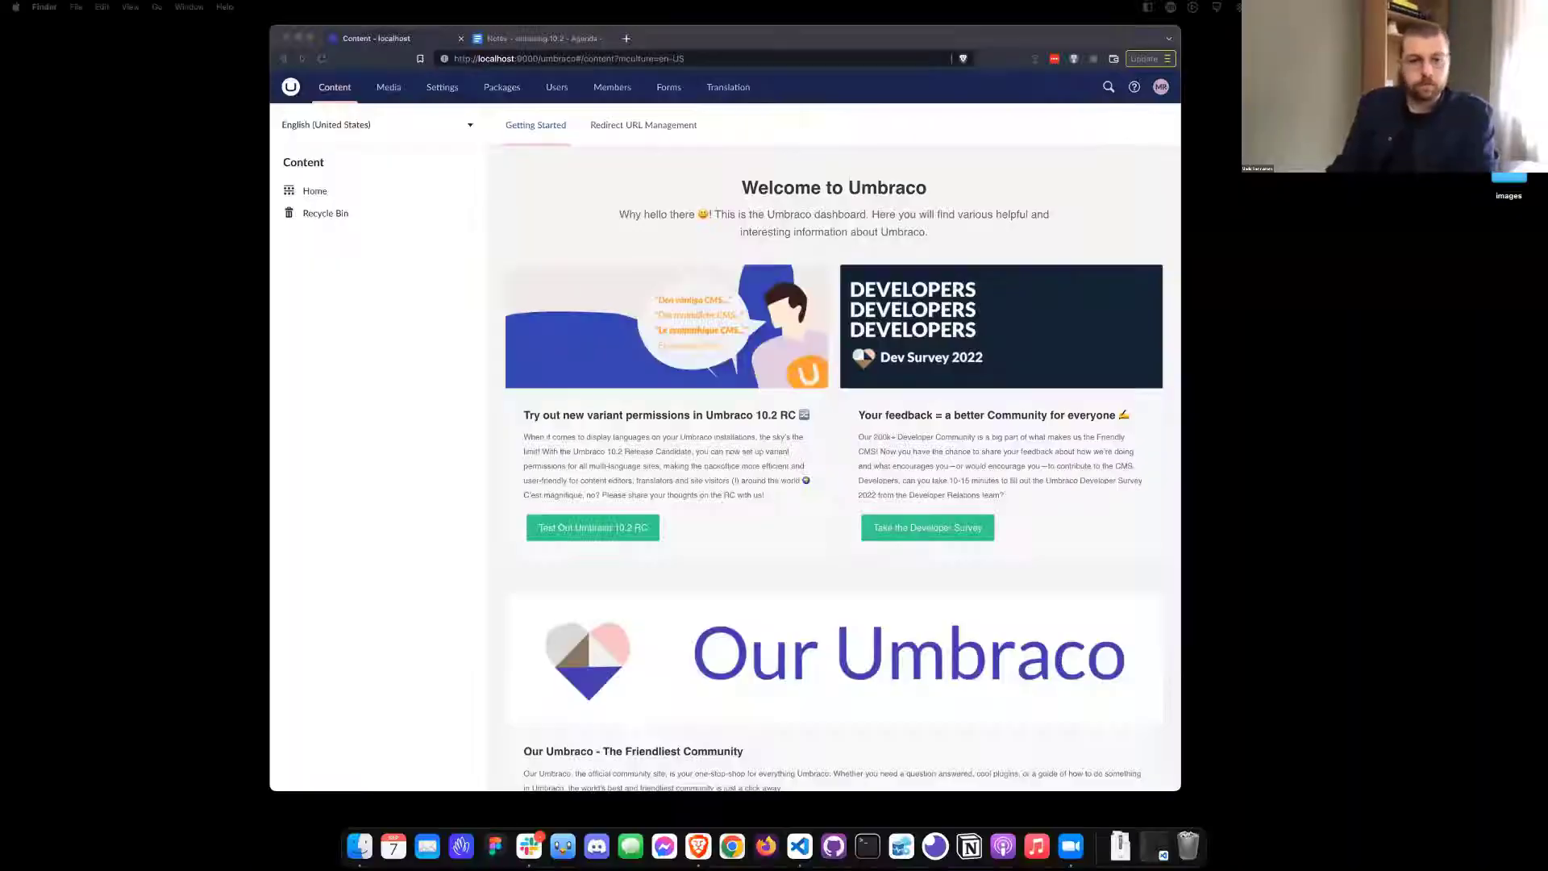
# Bring the browser window with the Umbraco backoffice to the front
pyautogui.click(1015, 91)
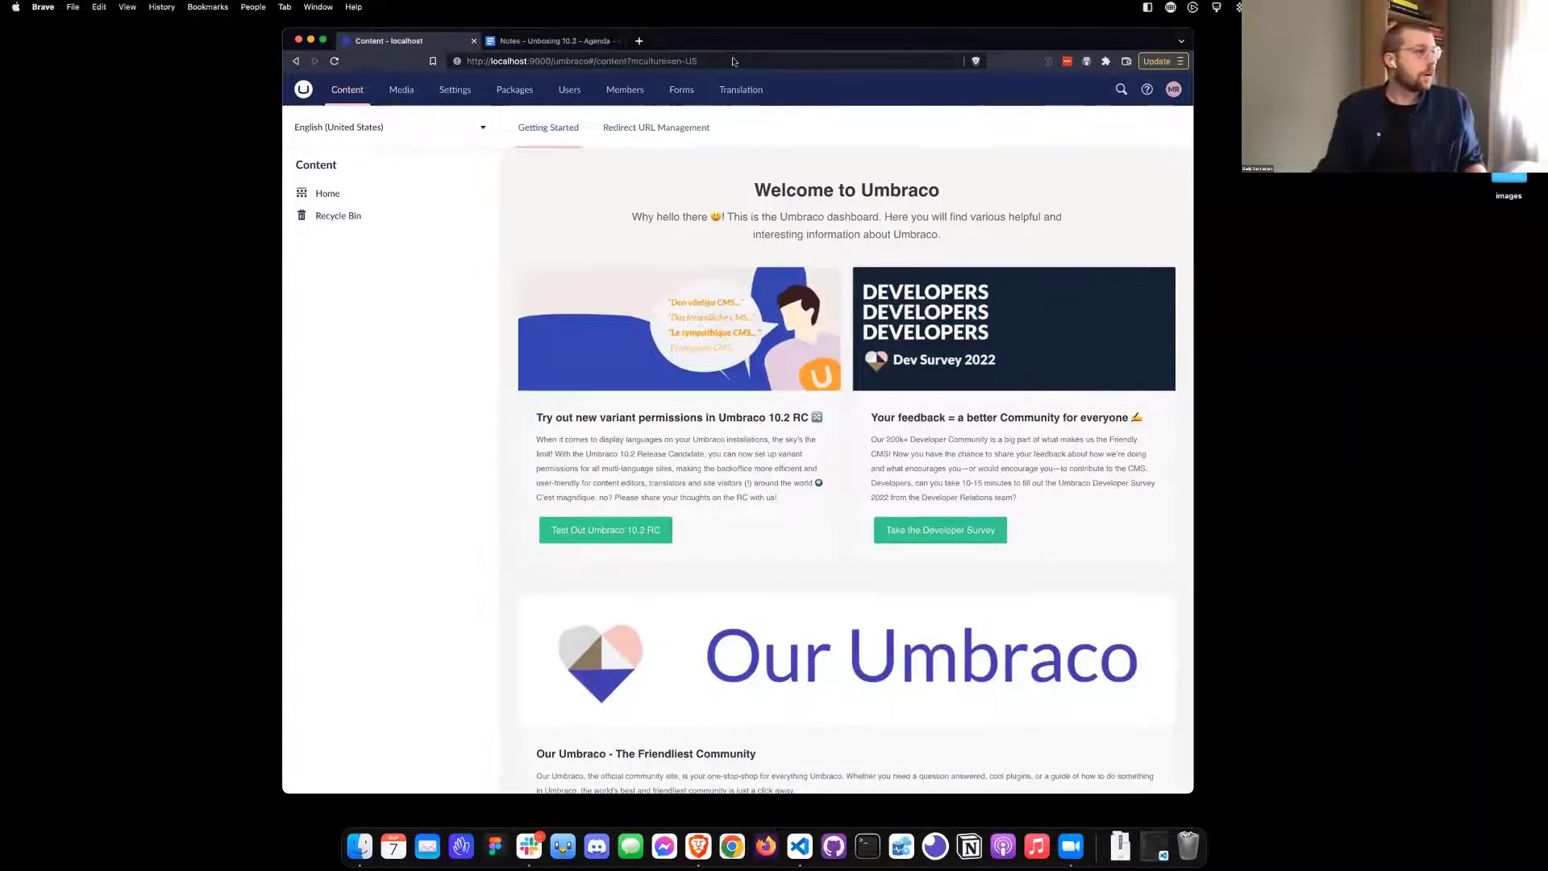
pyautogui.click(88, 789)
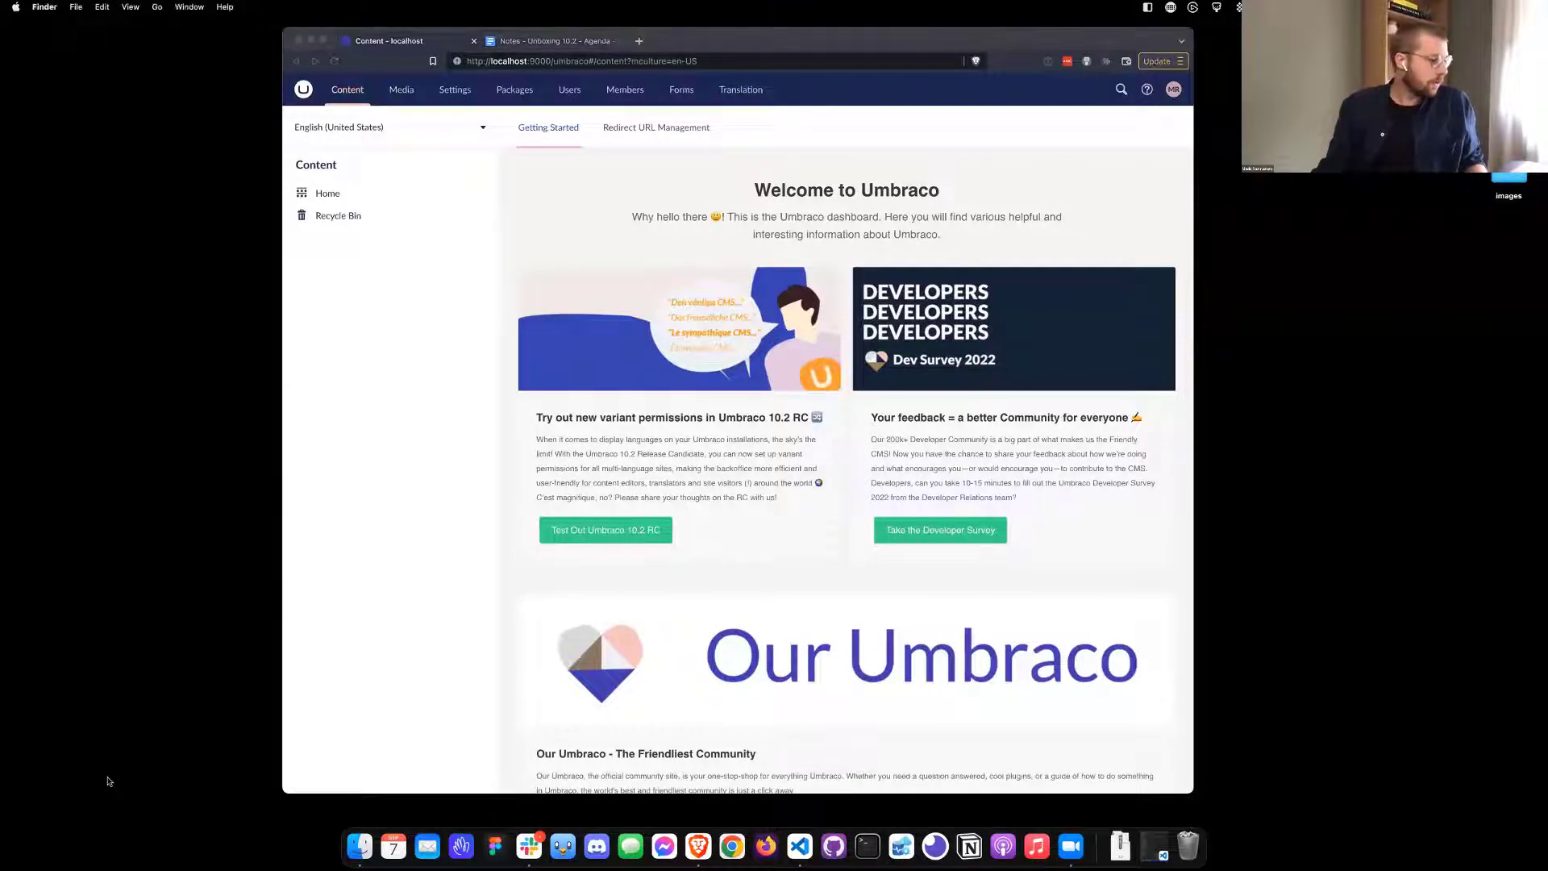
pyautogui.click(334, 473)
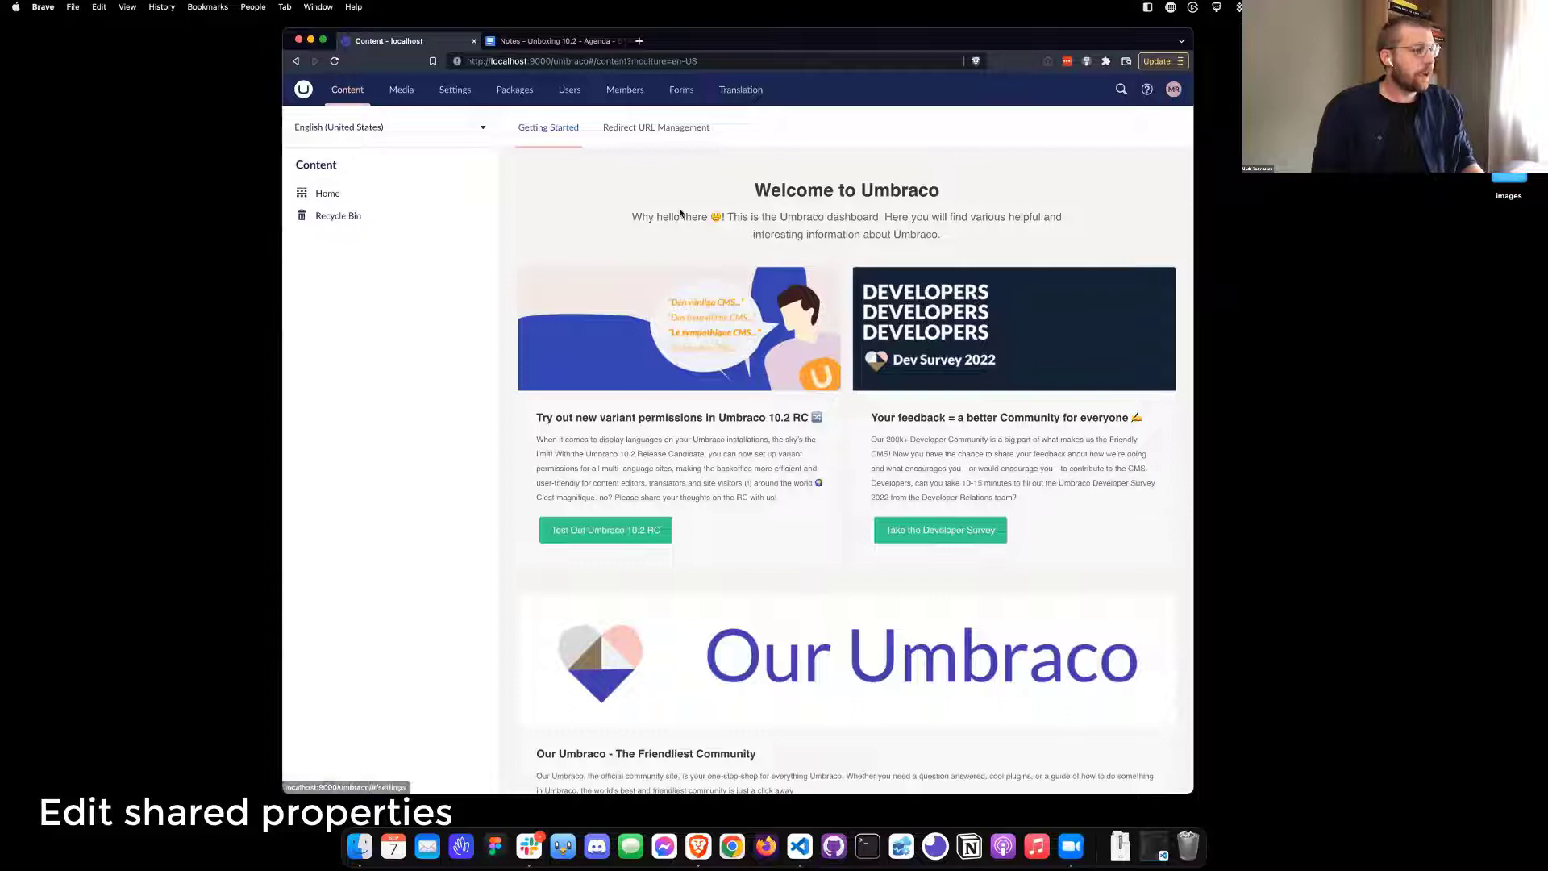
# Check the configured languages, English (United States) and Danish, in Settings, then return to Content
pyautogui.click(456, 95)
pyautogui.click(352, 337)
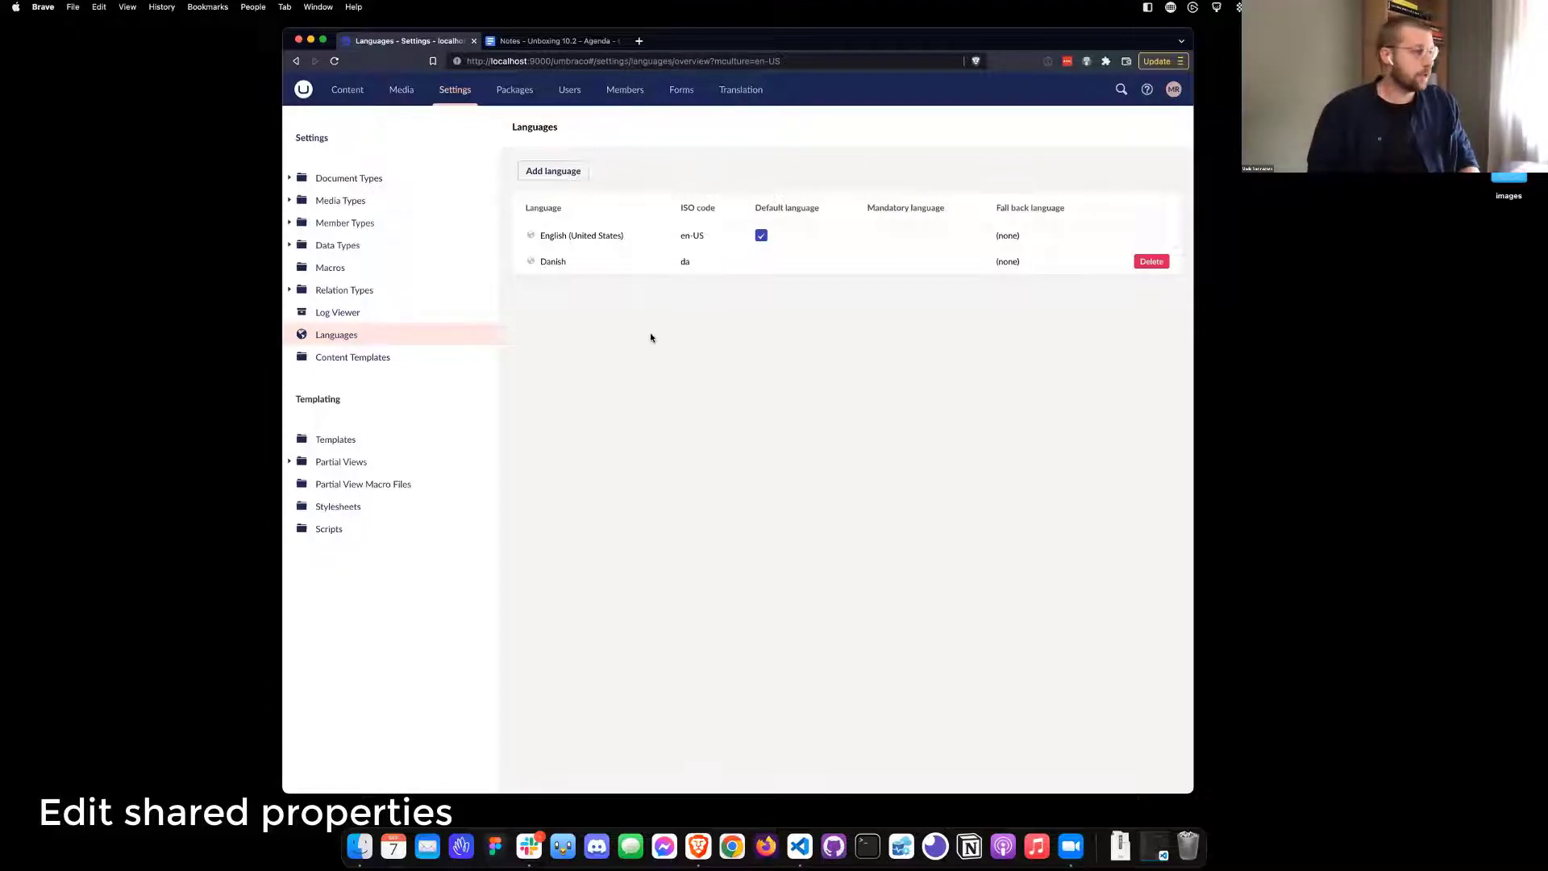
pyautogui.click(352, 94)
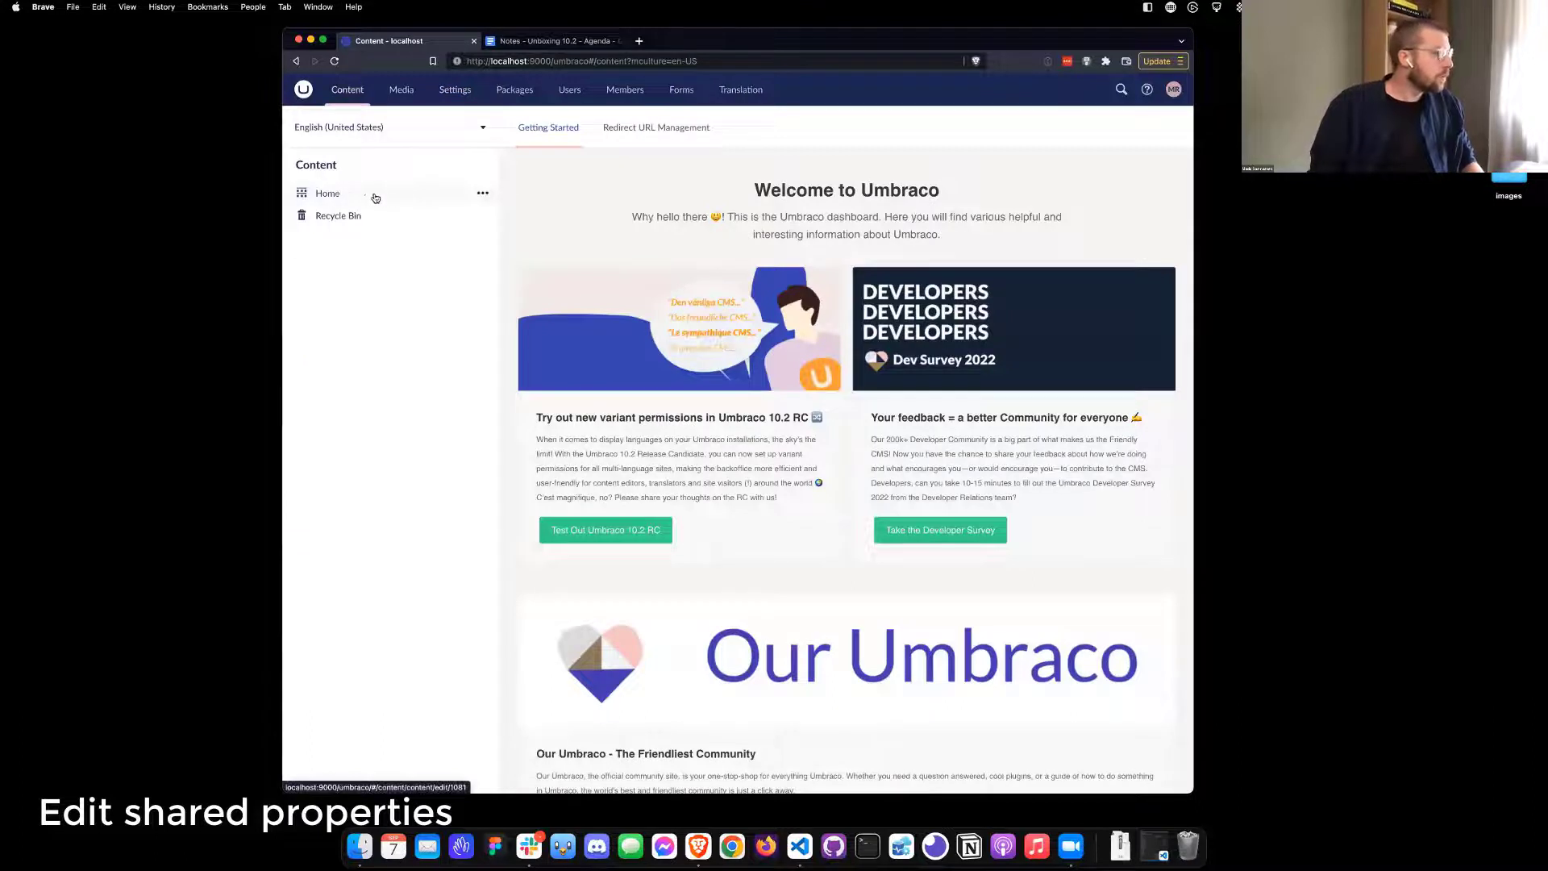
pyautogui.click(333, 196)
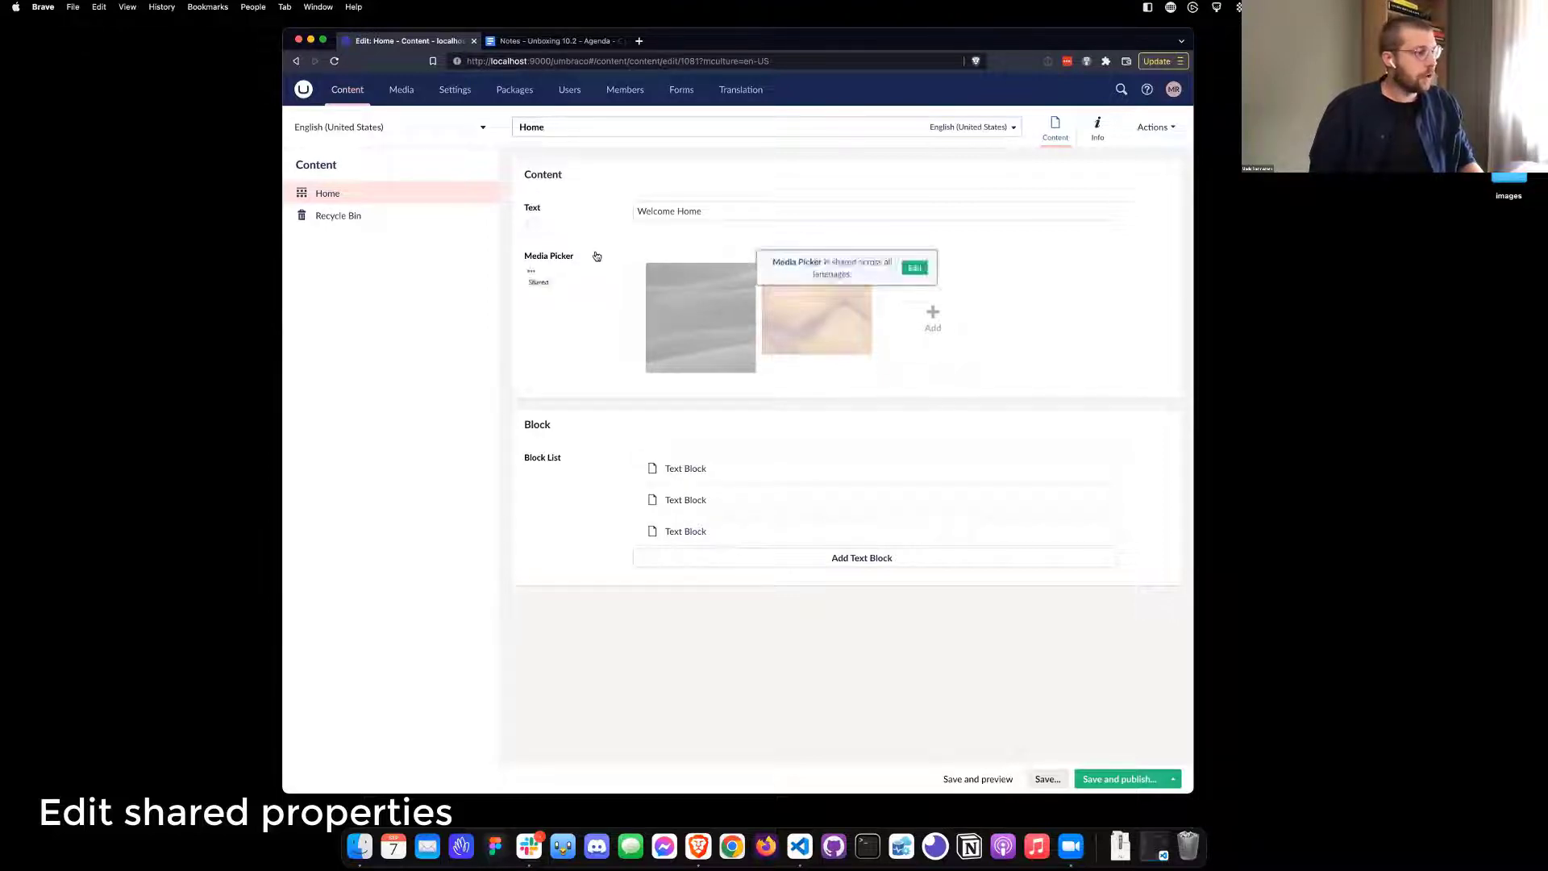
pyautogui.moveTo(592, 269)
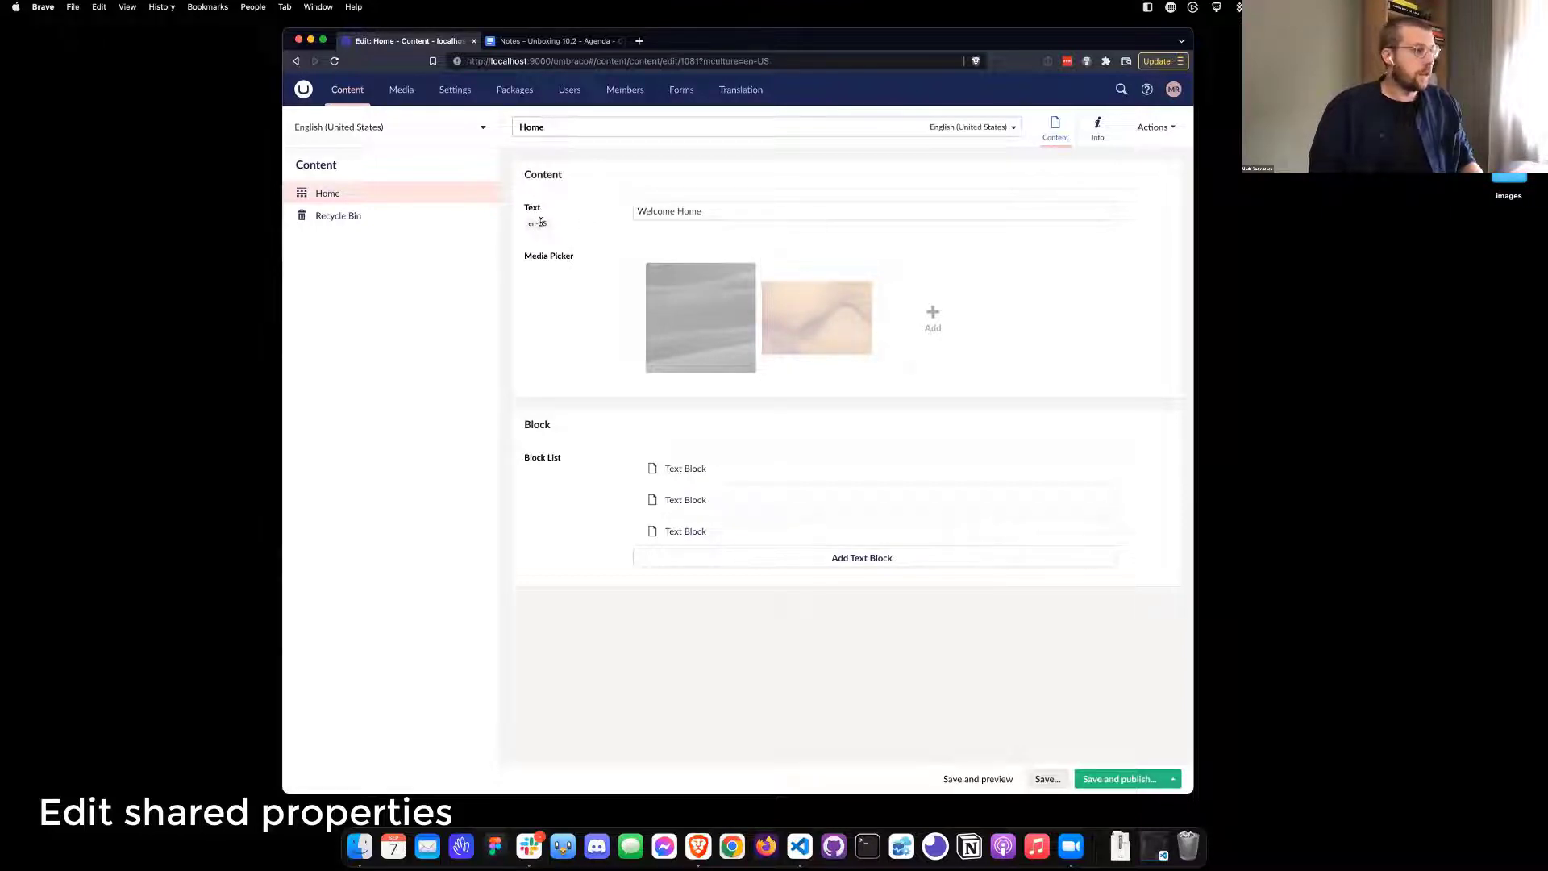
pyautogui.moveTo(584, 290)
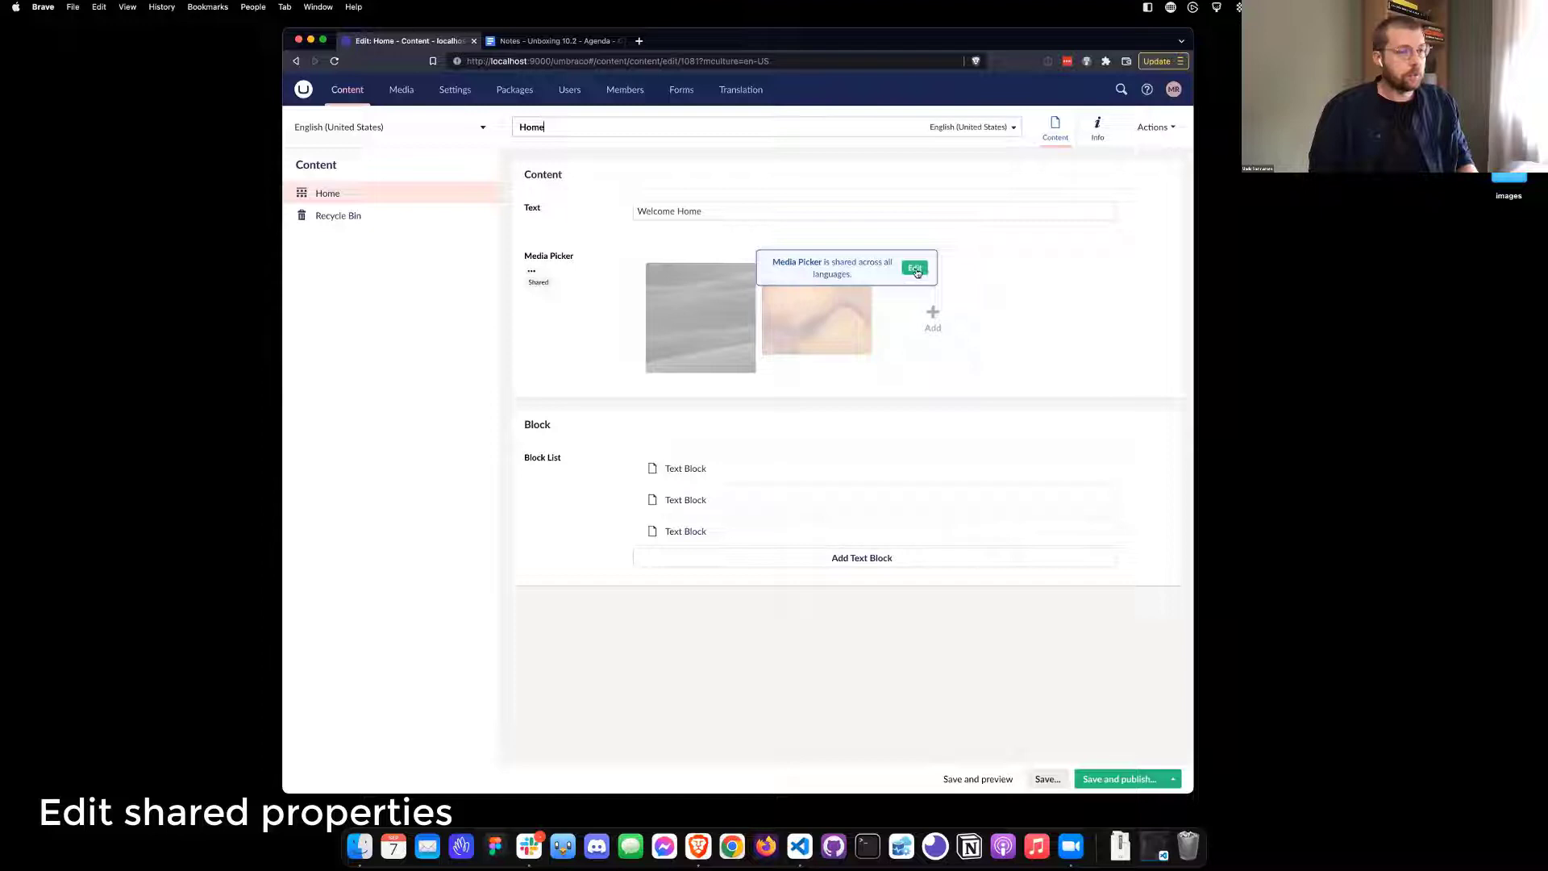
# On the Danish variant, unlock the shared Media Picker and remove Image 2
pyautogui.click(829, 266)
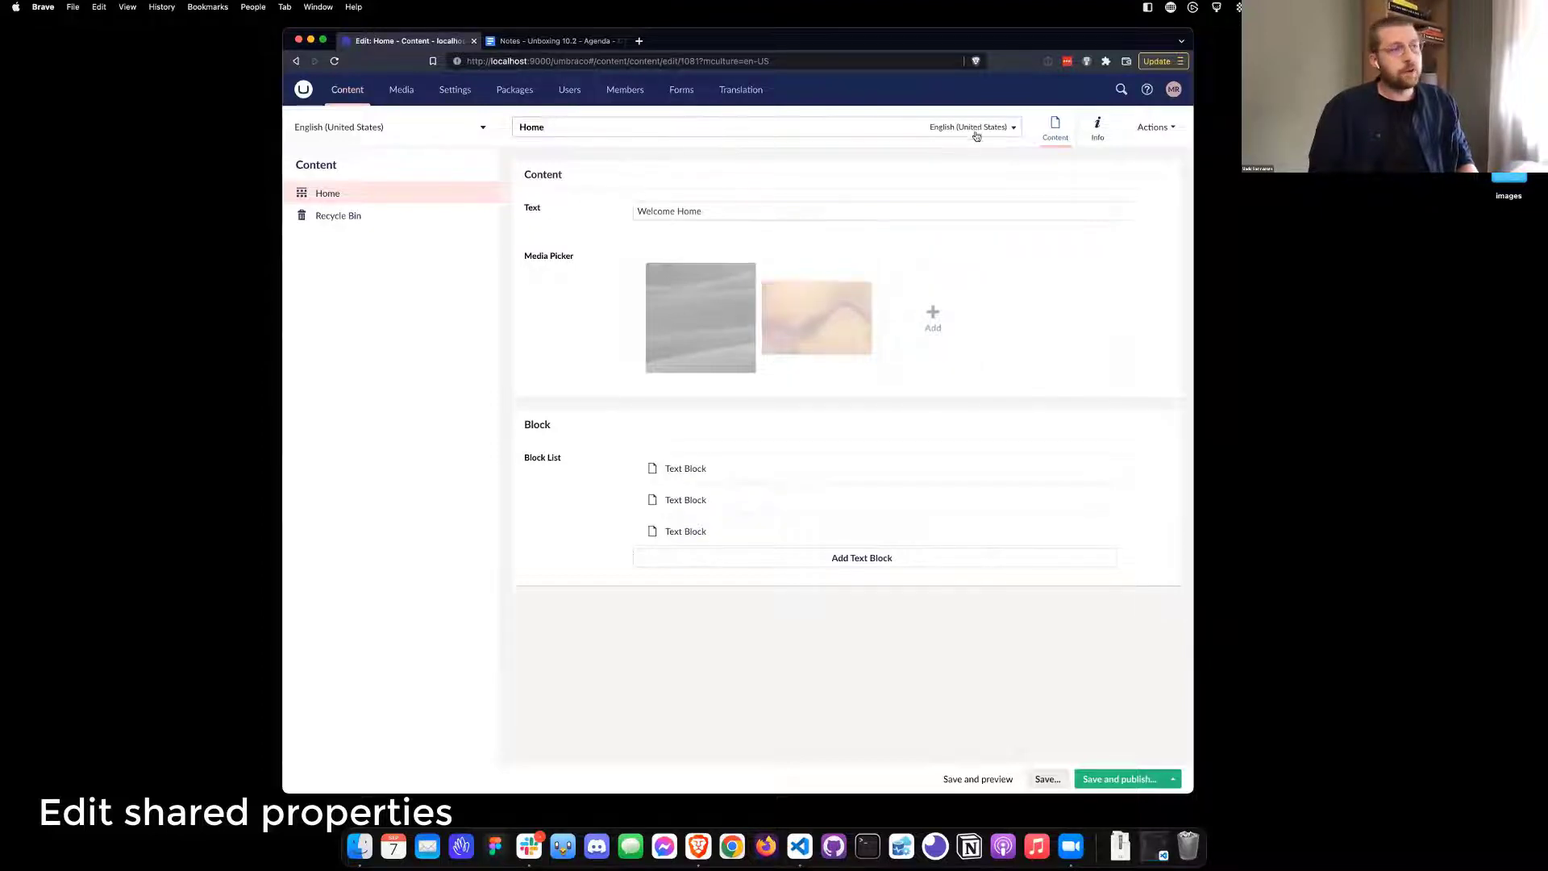
pyautogui.click(973, 128)
pyautogui.click(636, 187)
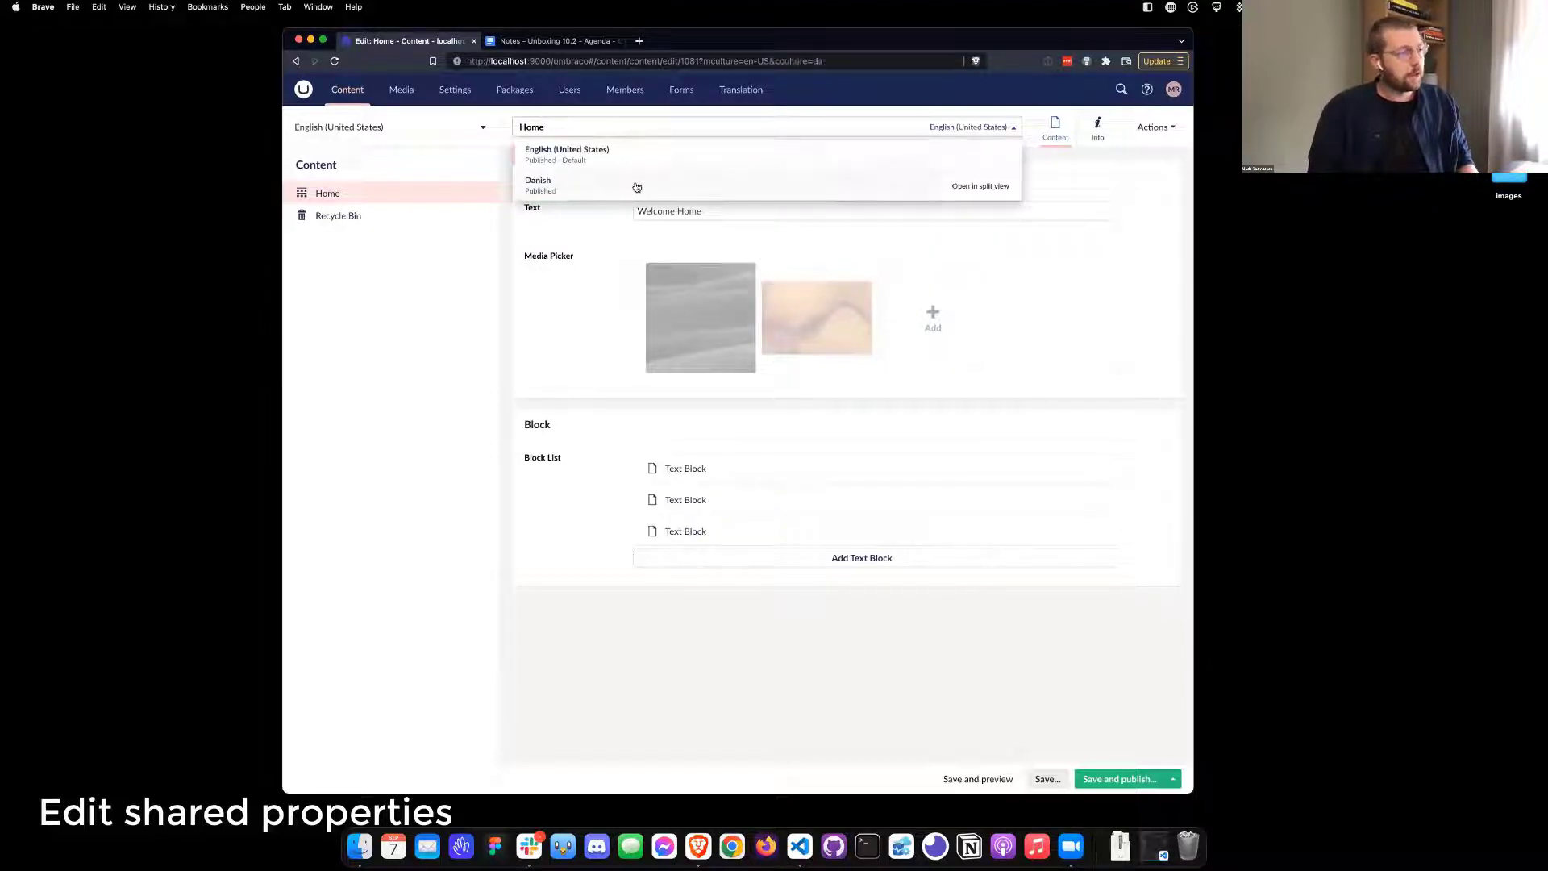
pyautogui.moveTo(749, 308)
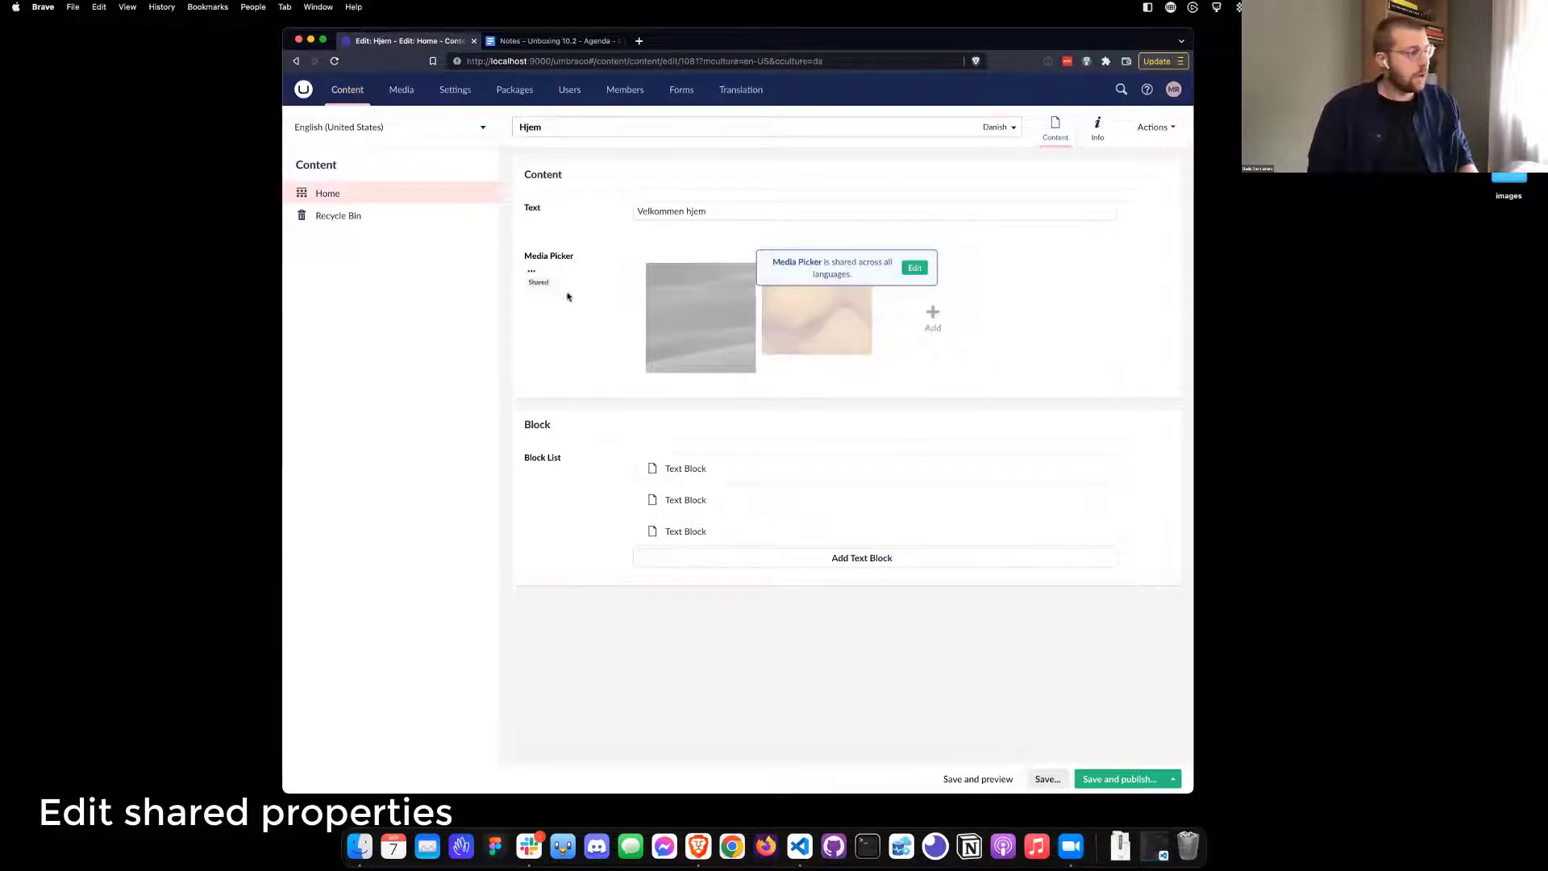
pyautogui.click(914, 270)
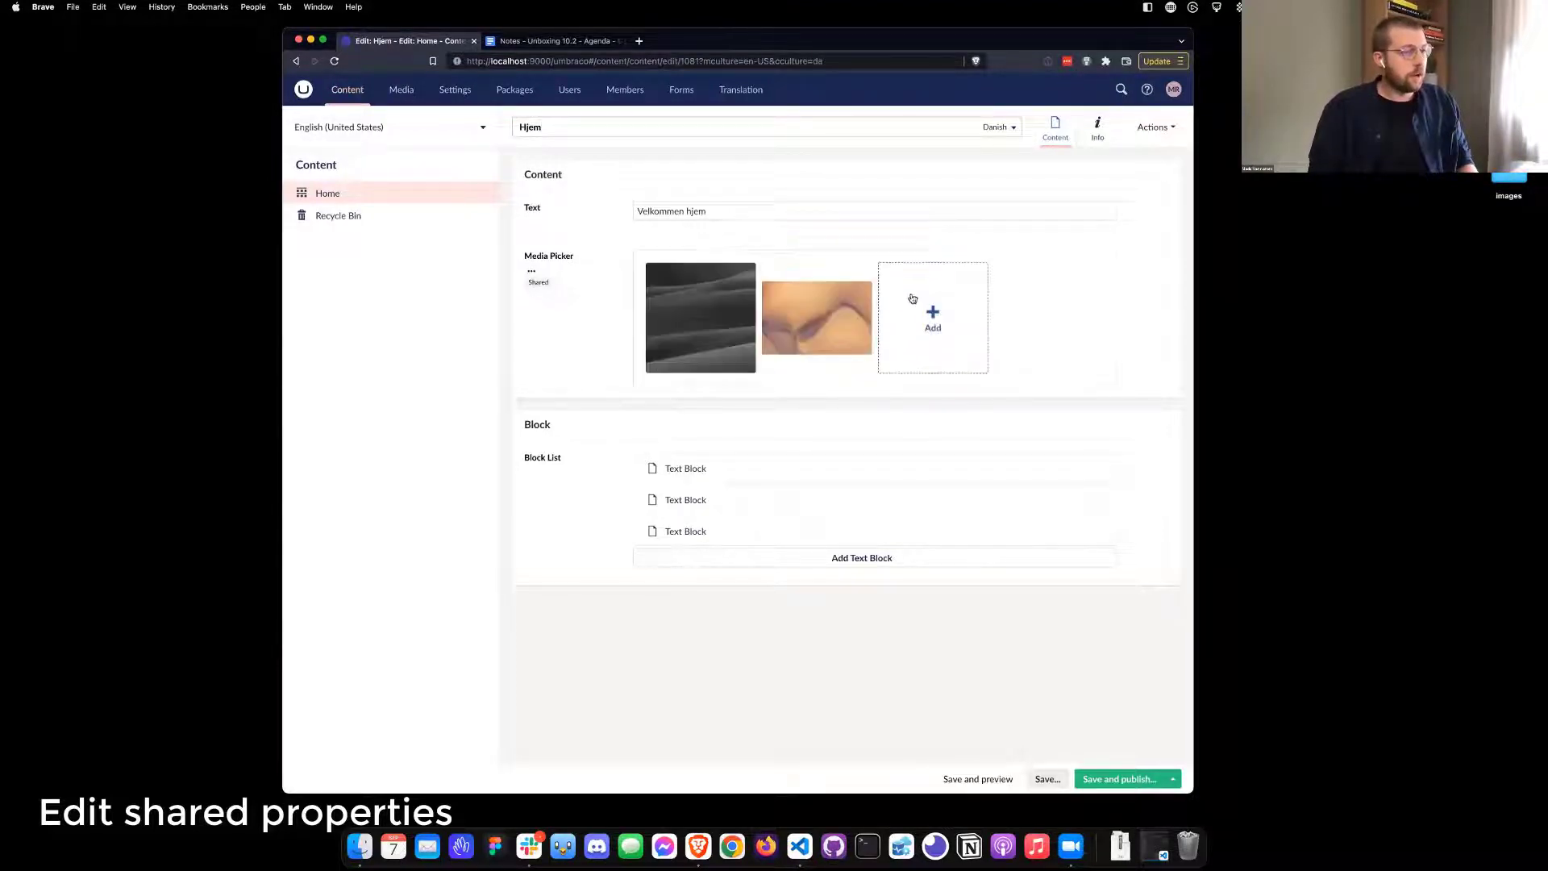
pyautogui.moveTo(844, 303)
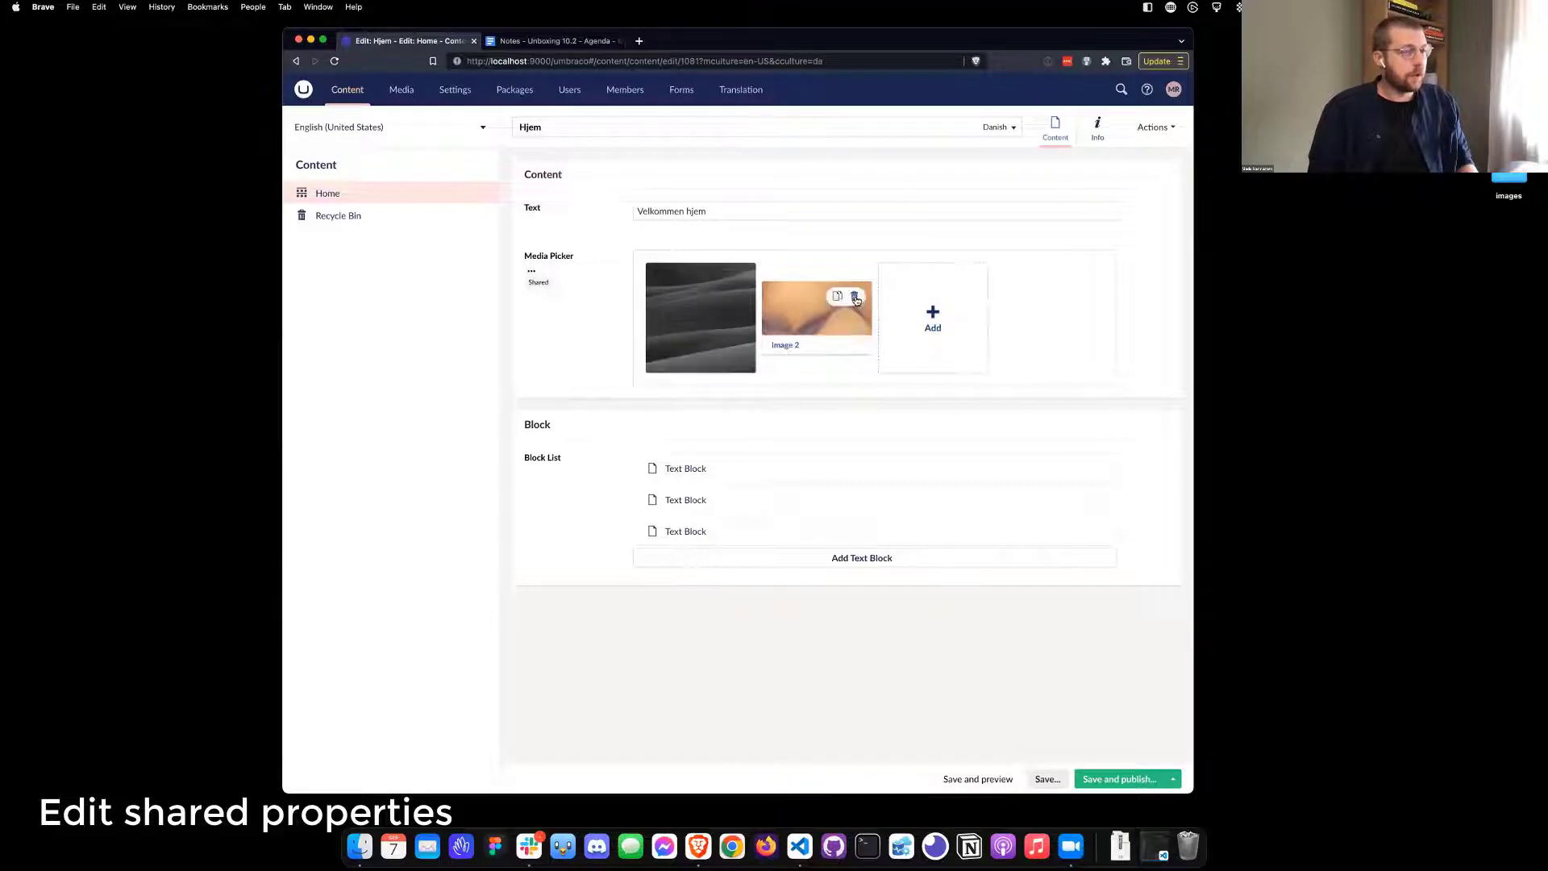
pyautogui.click(855, 297)
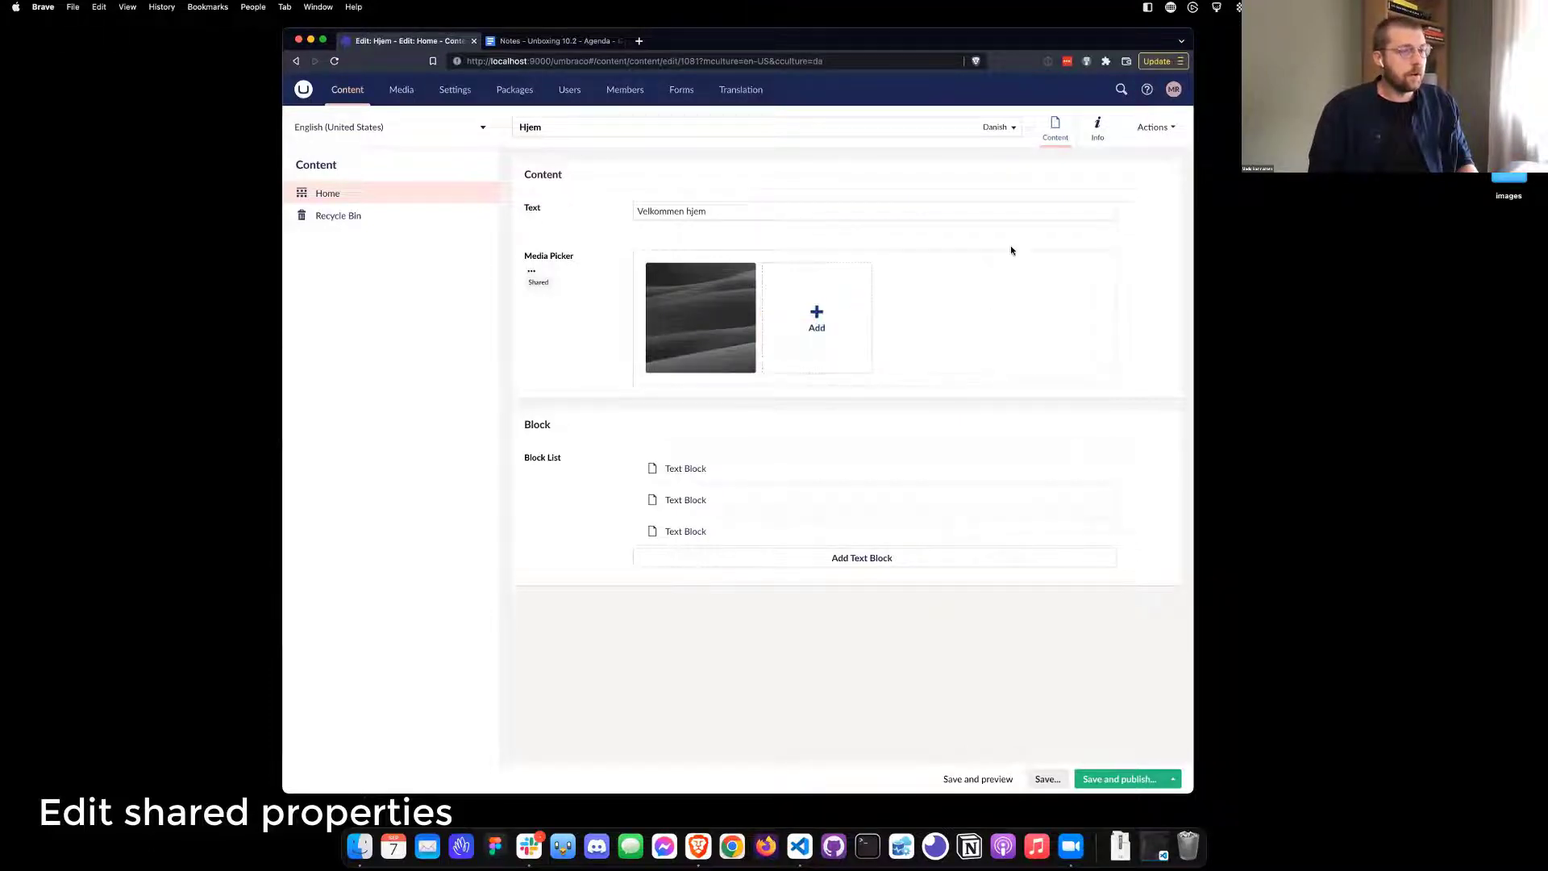
# Switch to English and back to Danish, then reload to discard the image removal
pyautogui.click(997, 128)
pyautogui.click(756, 163)
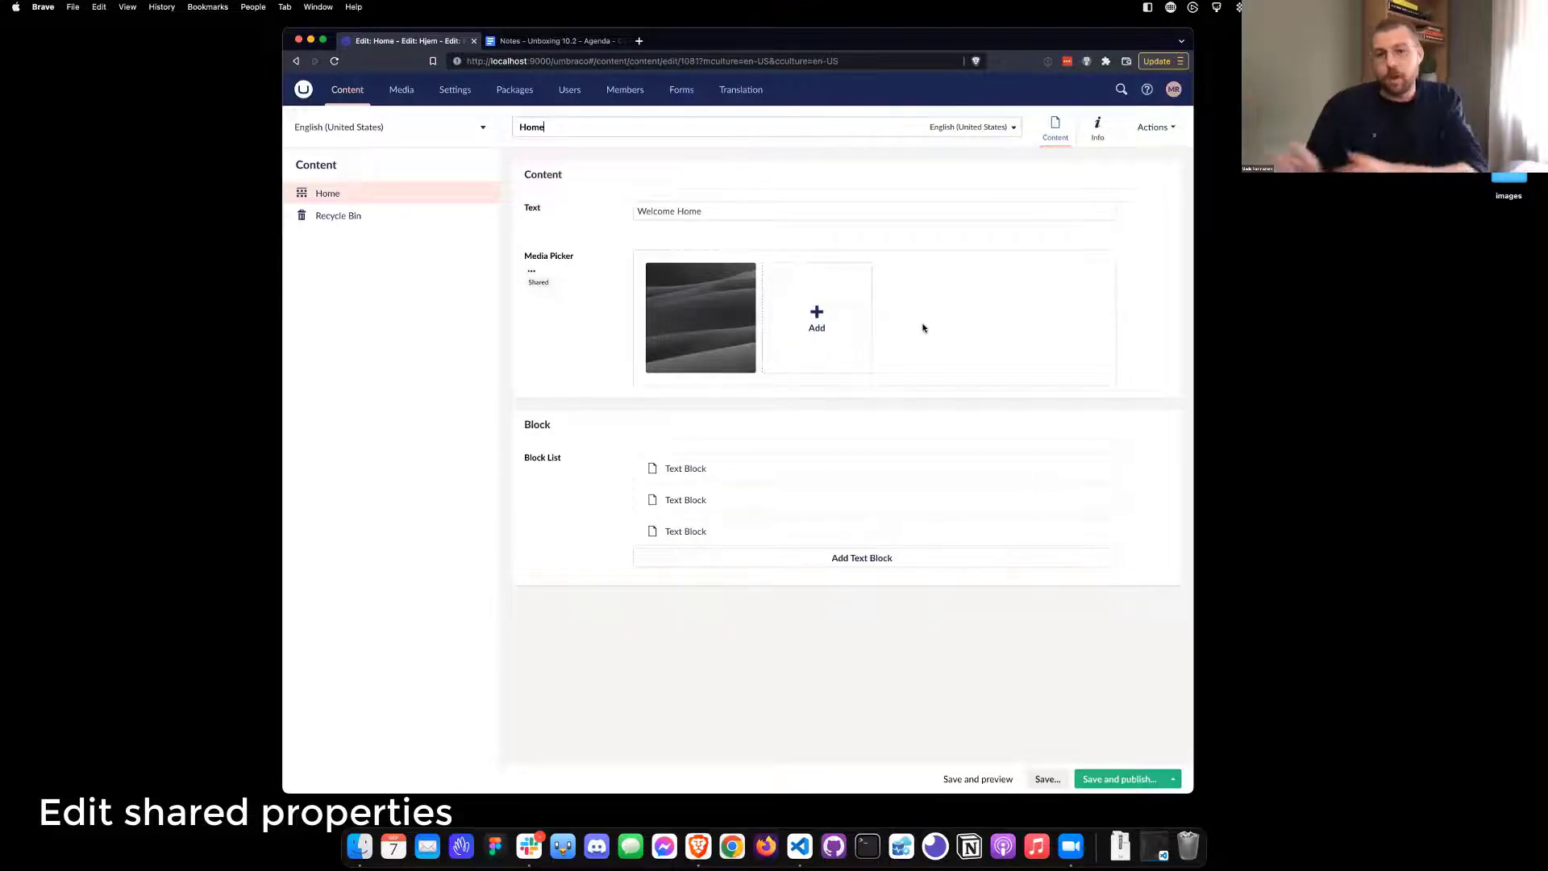
pyautogui.click(977, 127)
pyautogui.click(716, 185)
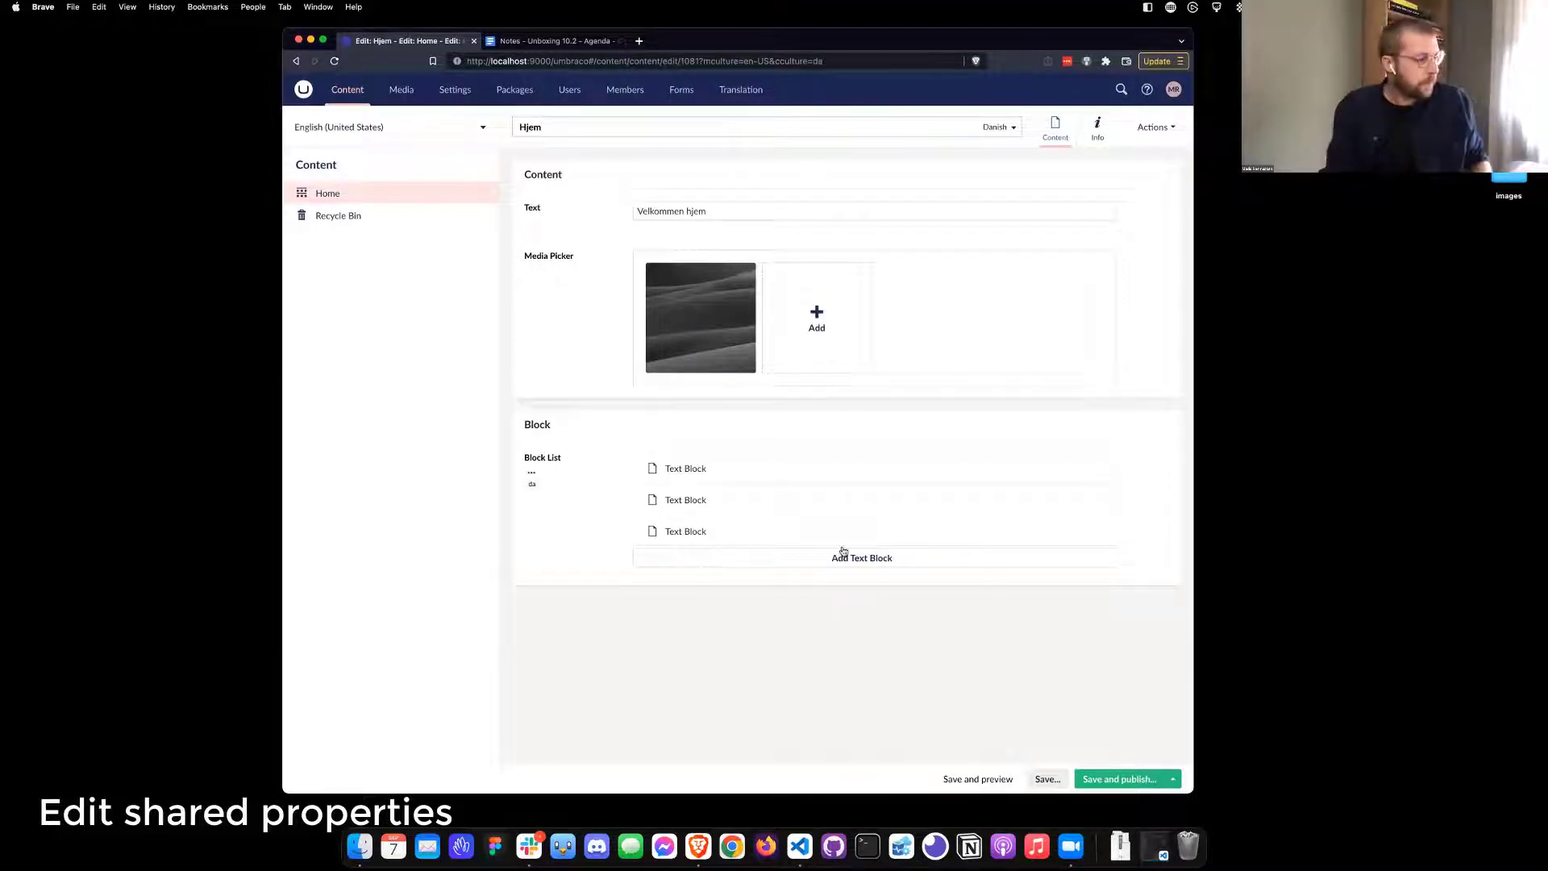
pyautogui.press('super+r')
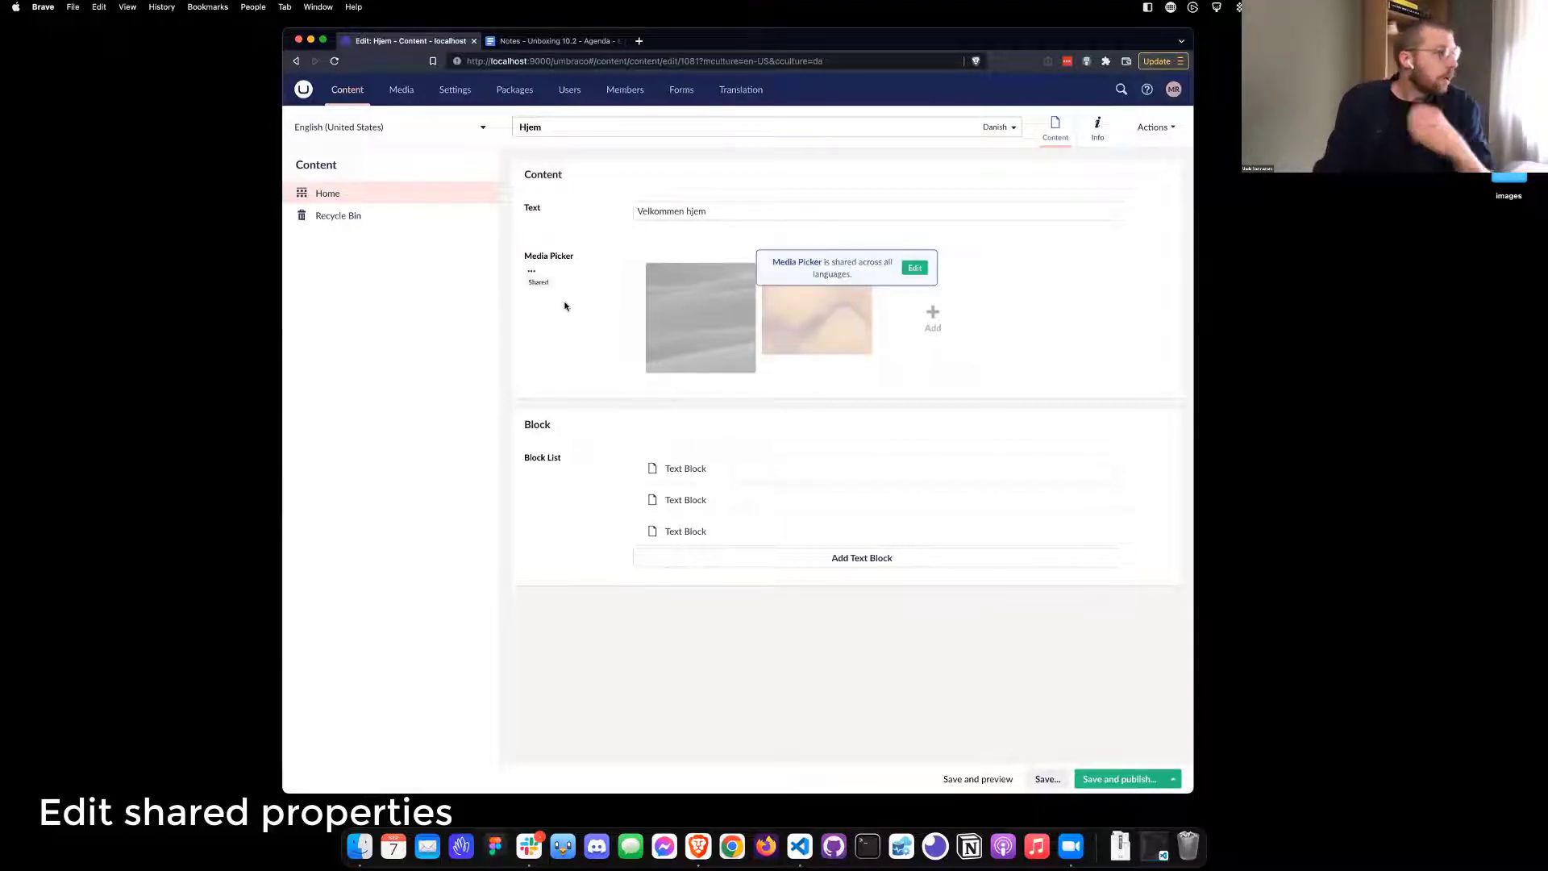
# Open the Administrators group from the Users section's Groups list and scroll through its settings
pyautogui.click(574, 91)
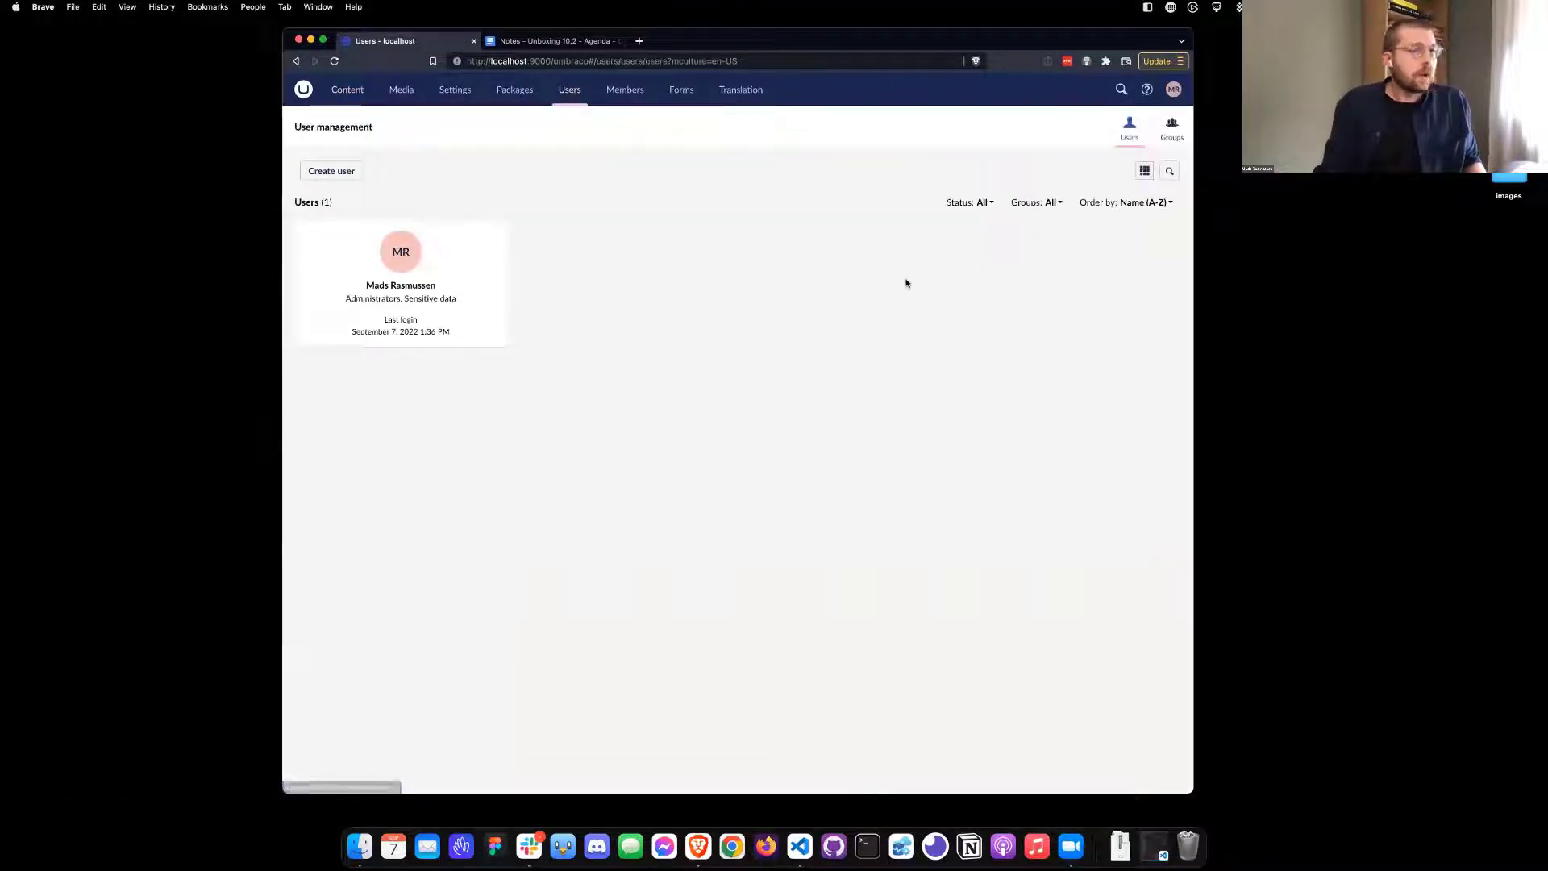
pyautogui.click(1173, 133)
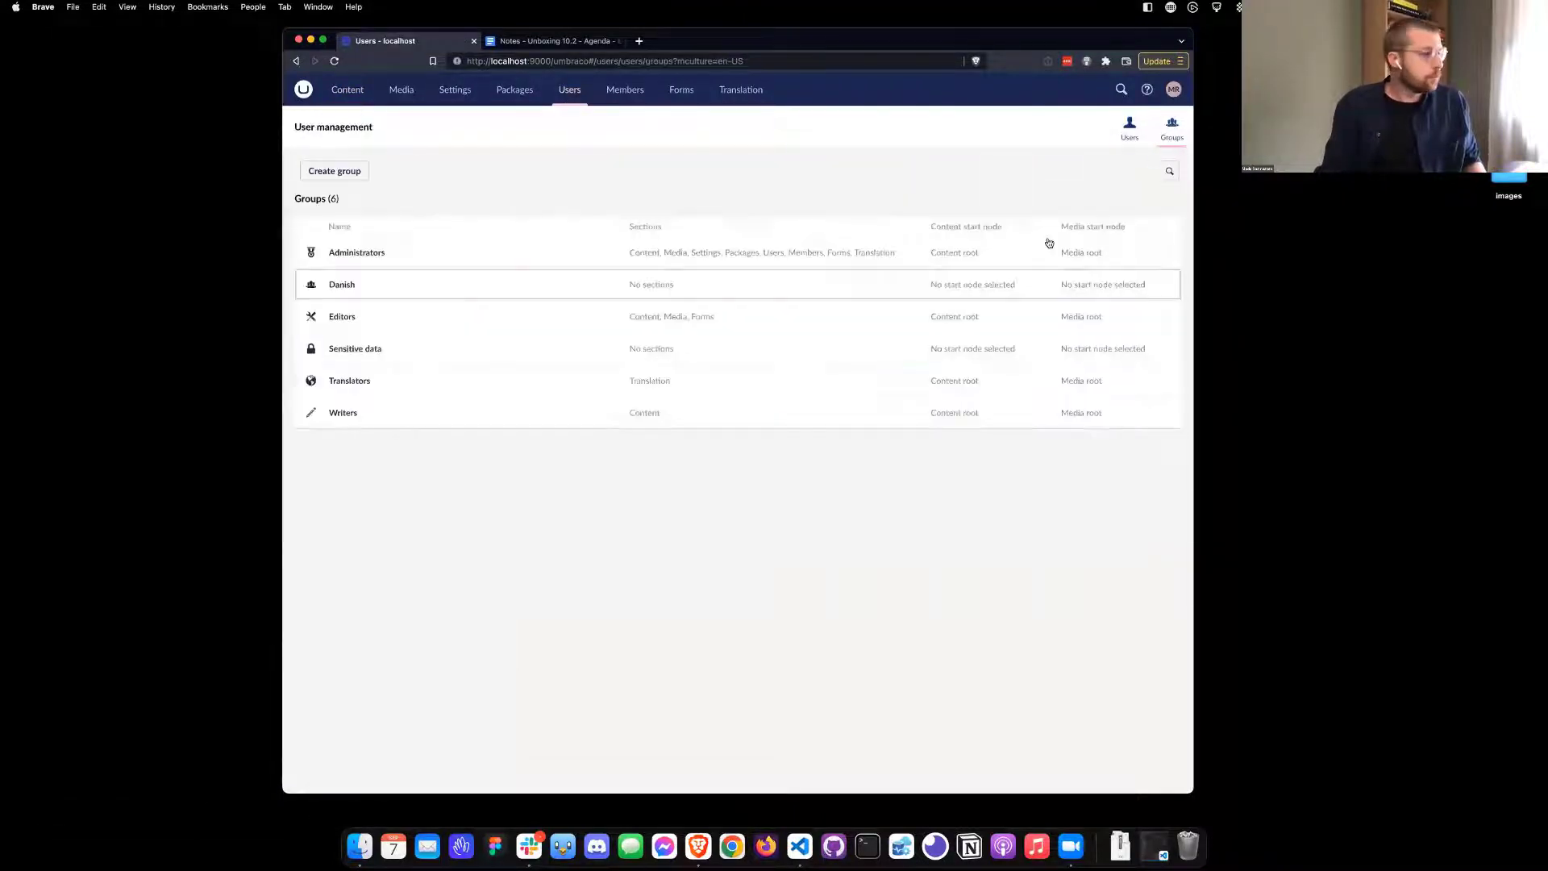
pyautogui.click(367, 254)
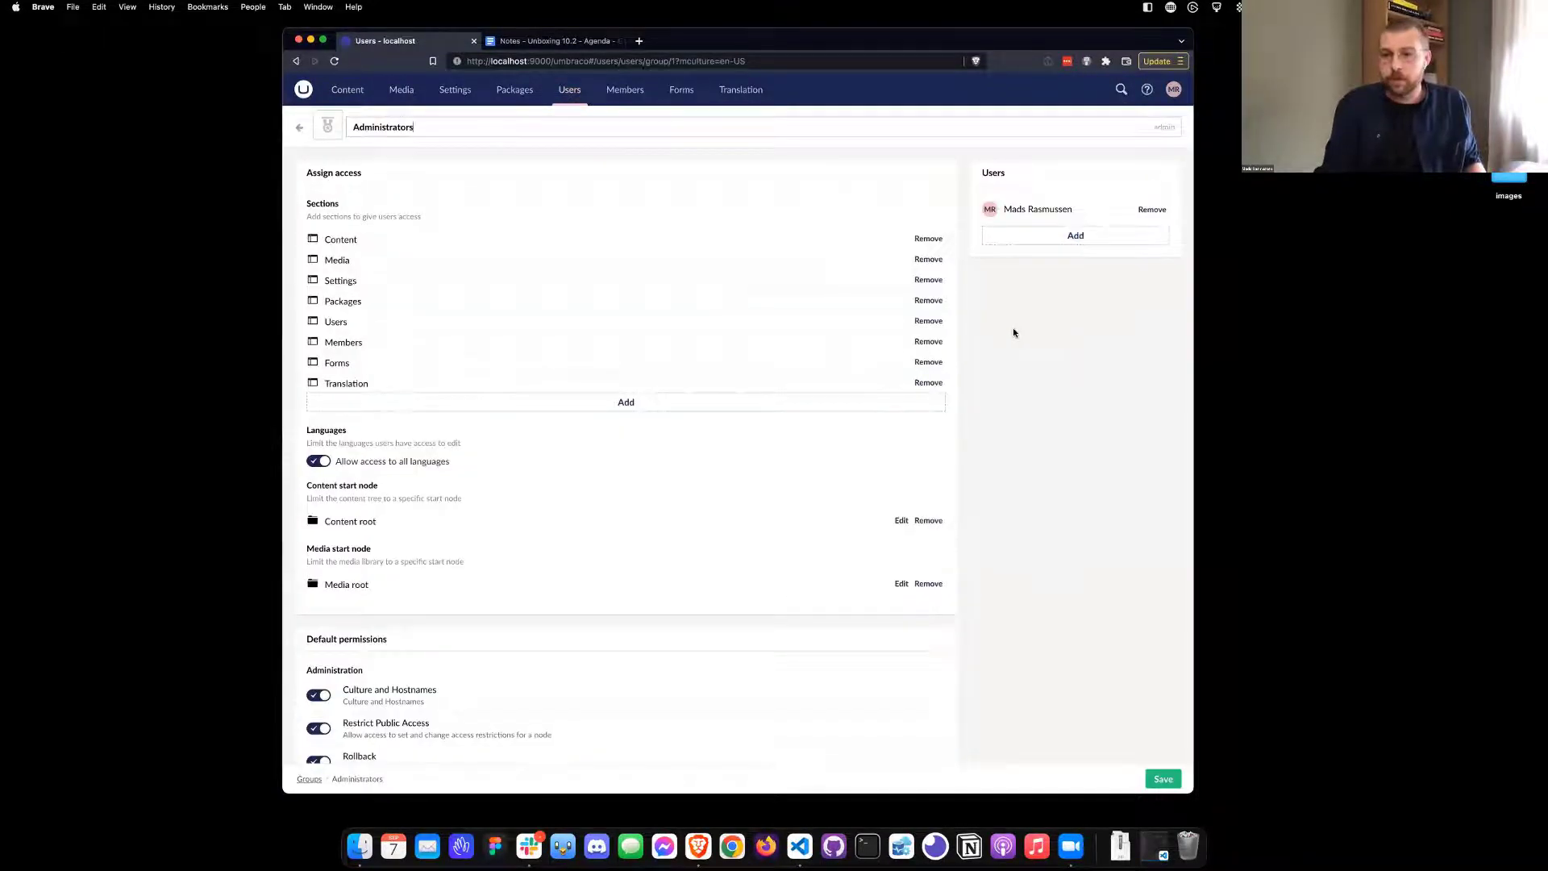
pyautogui.scroll(-1, 514, 448)
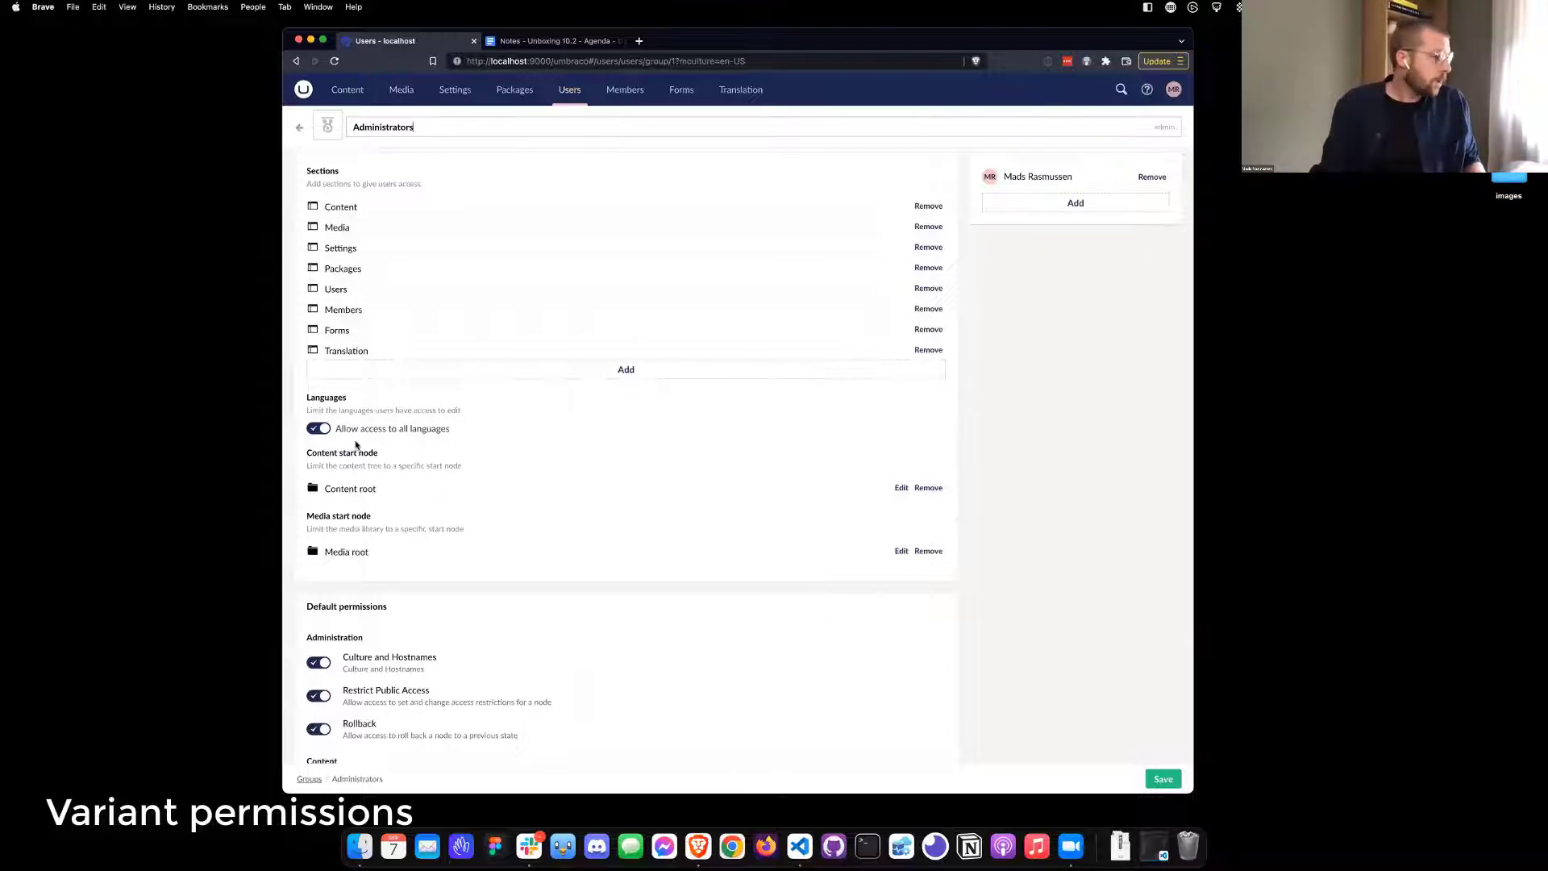
# Turn off 'Allow access to all languages', allow only English (United States), and save the group
pyautogui.click(324, 431)
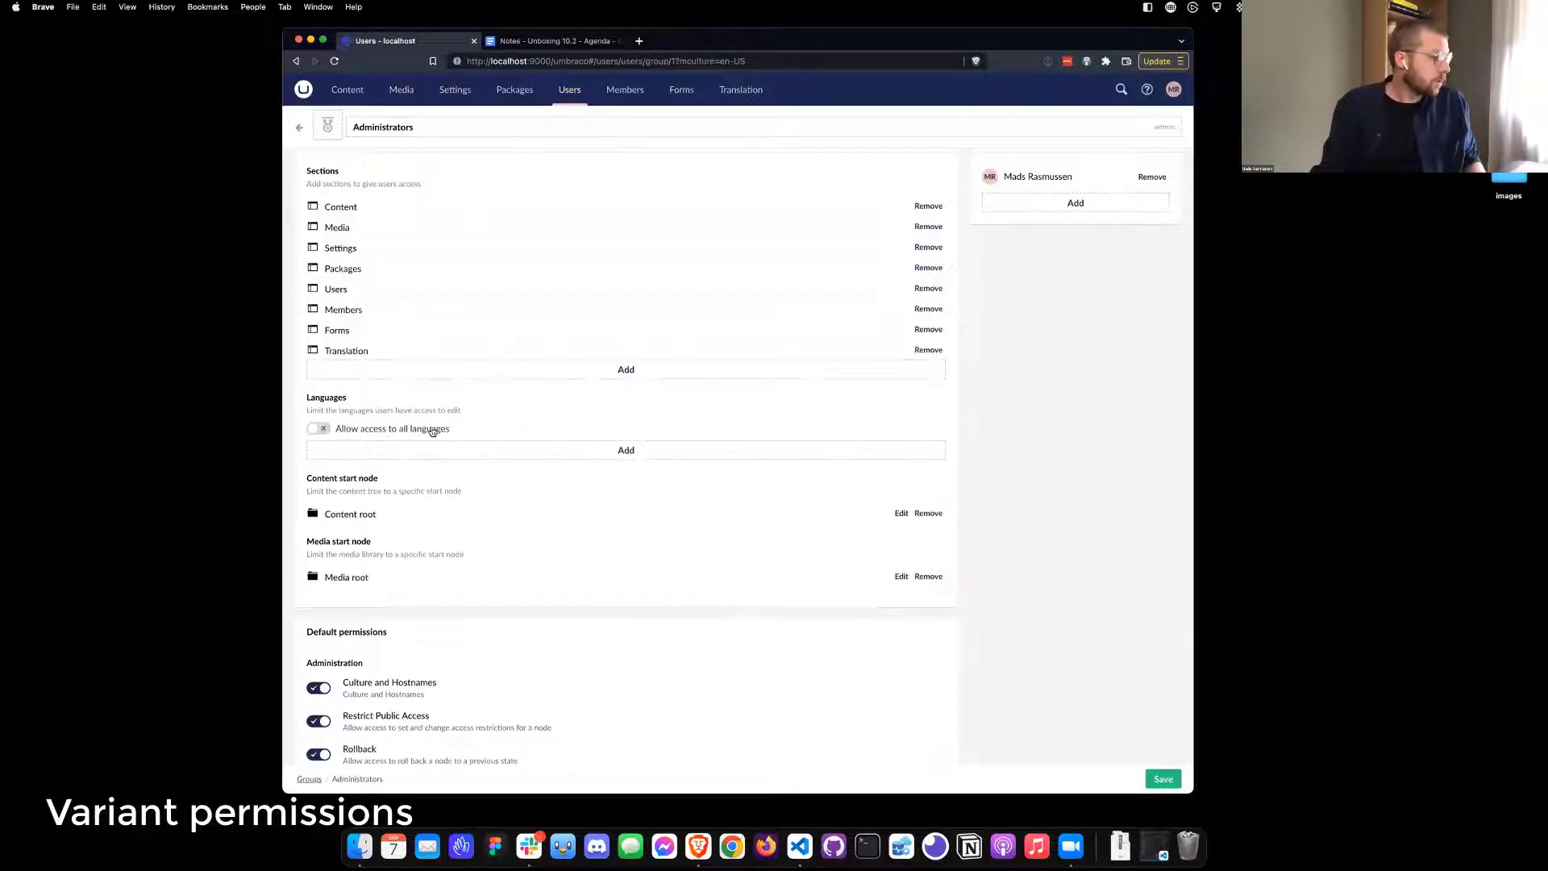
pyautogui.click(619, 444)
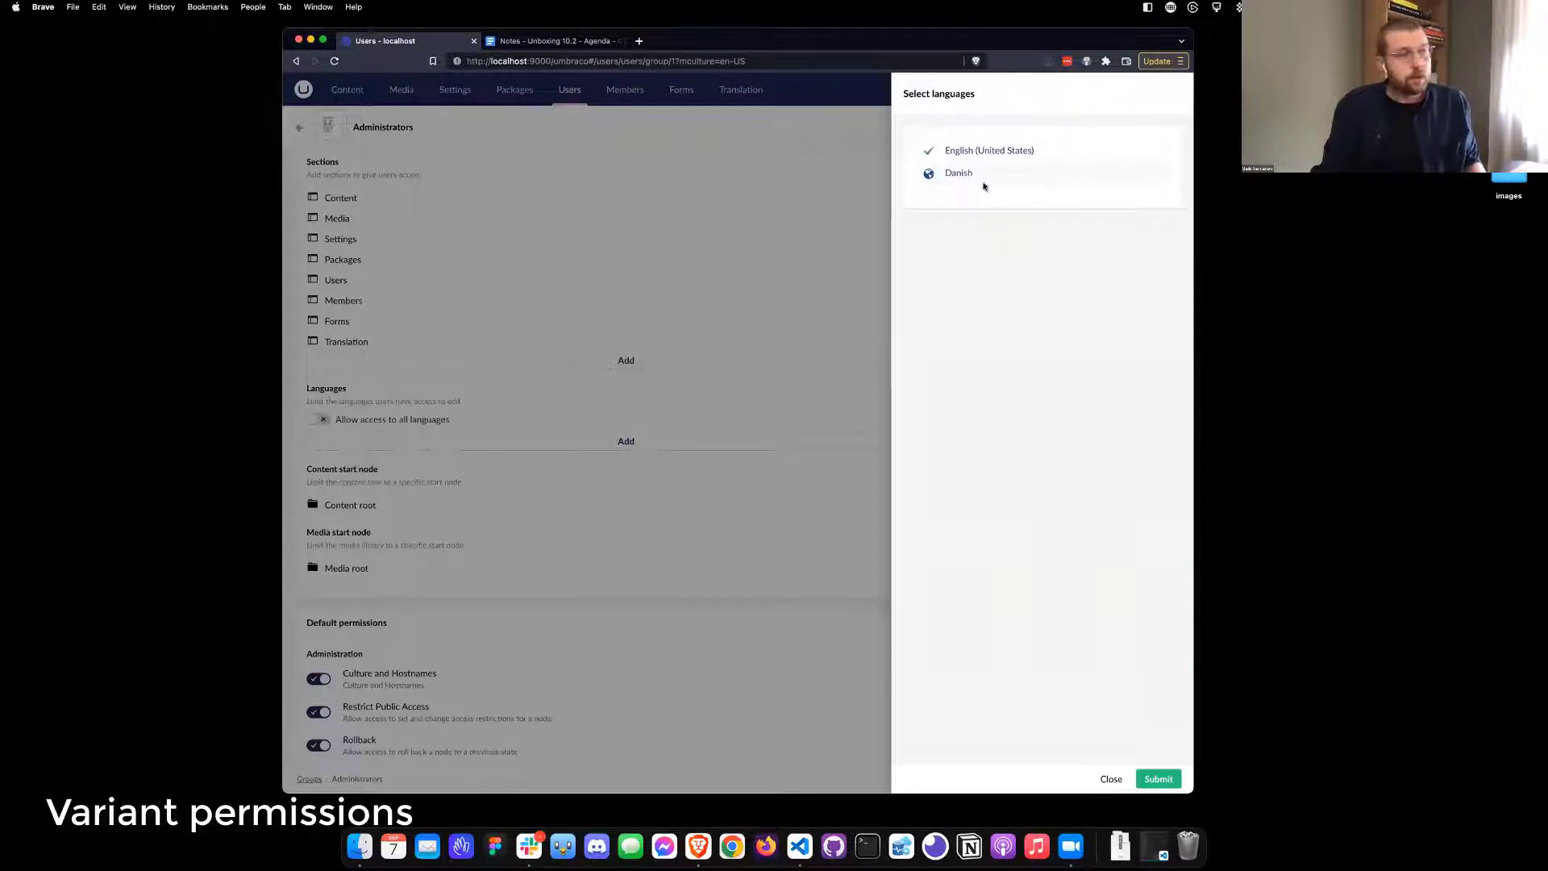
pyautogui.click(1159, 779)
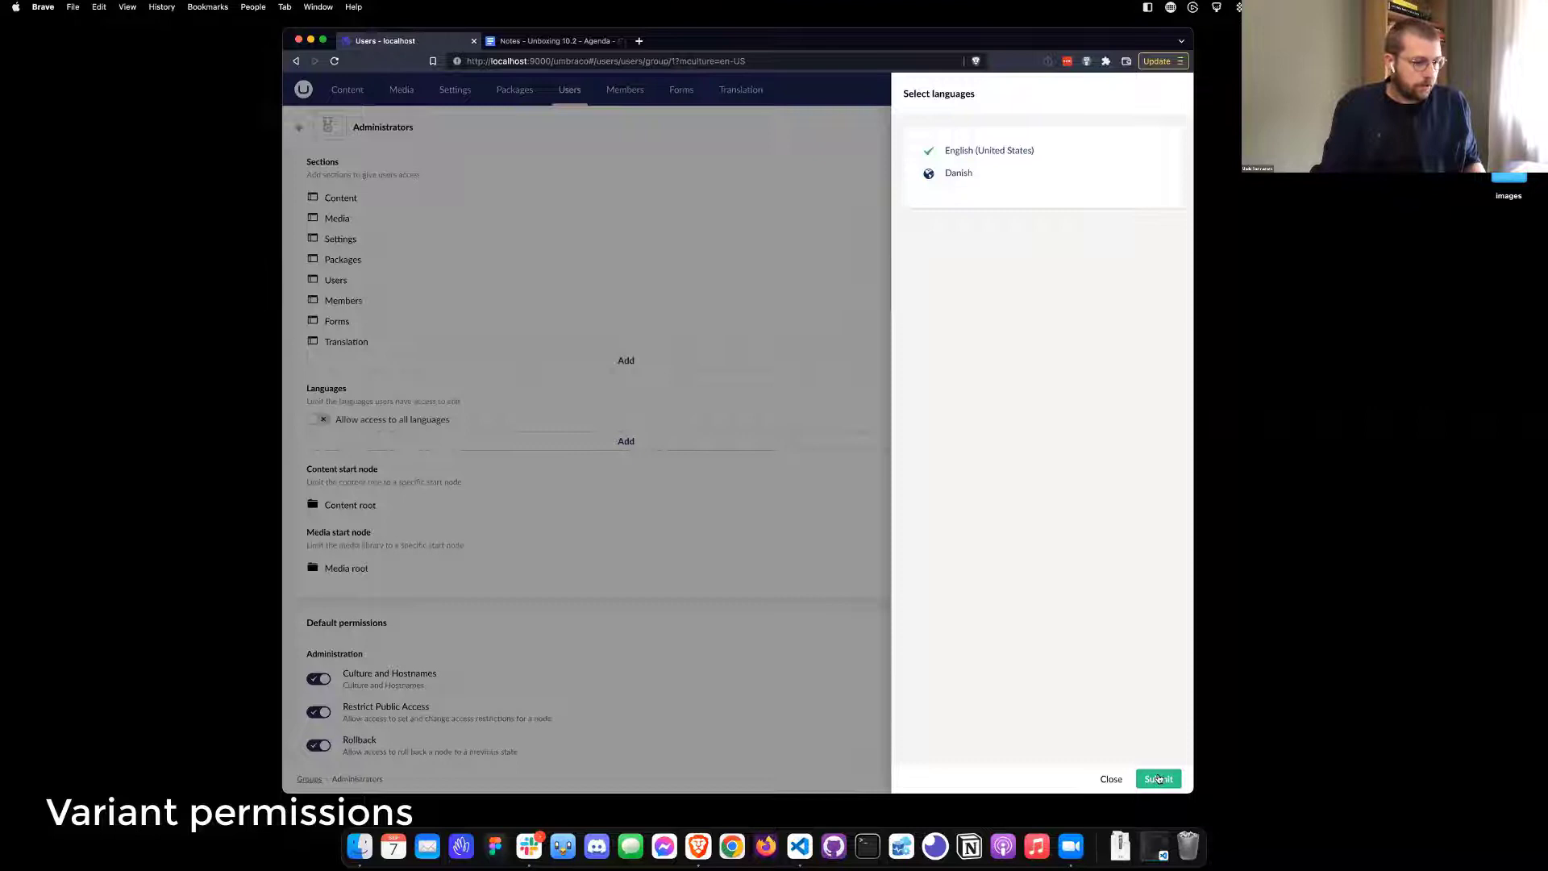
pyautogui.click(1163, 778)
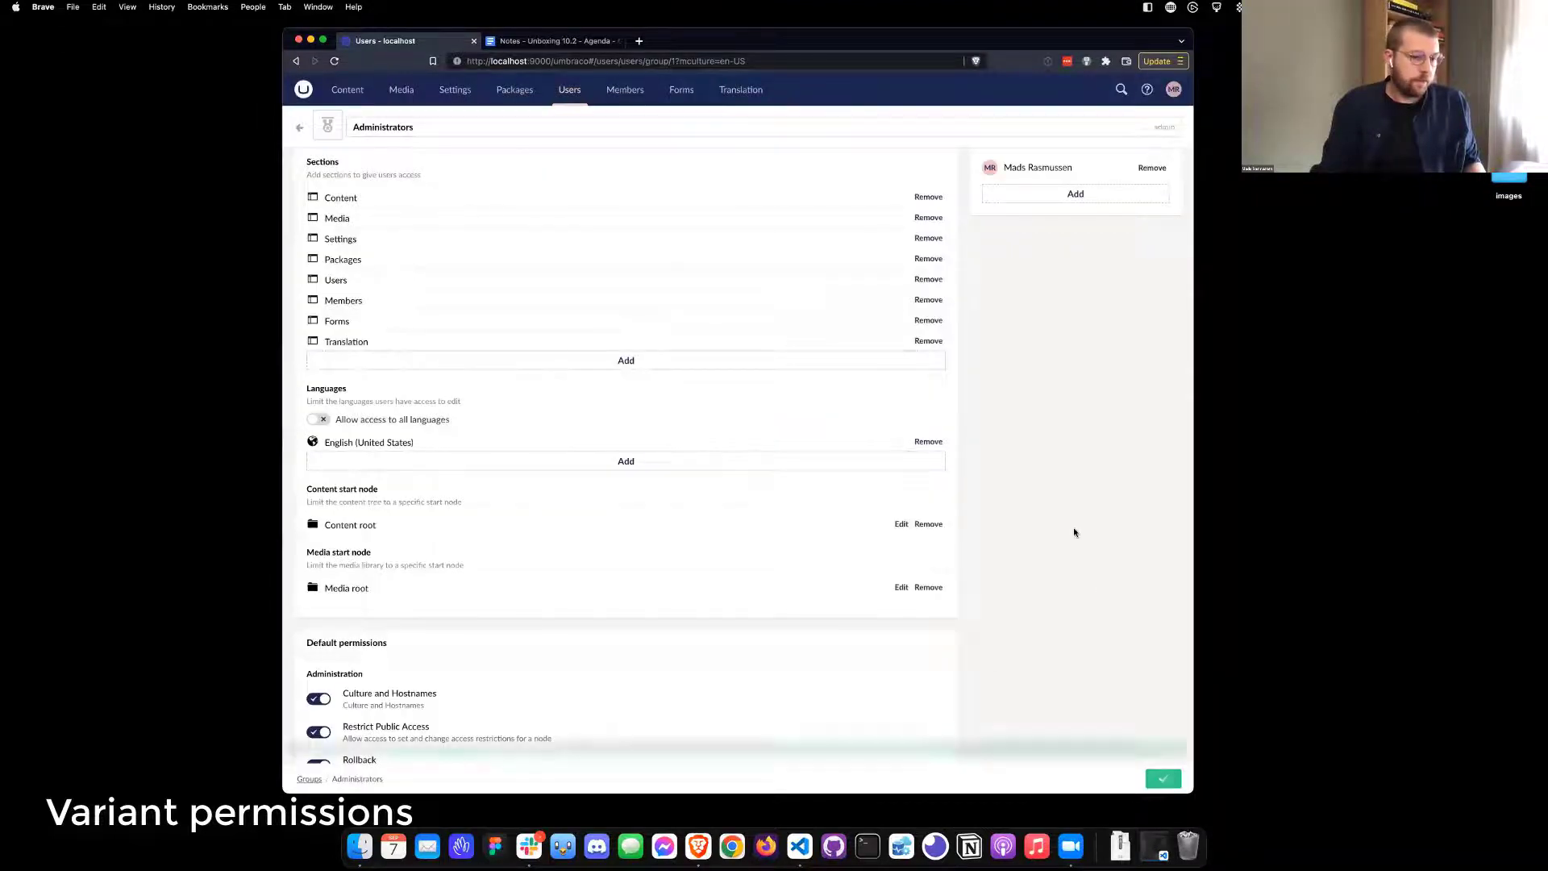
pyautogui.click(345, 101)
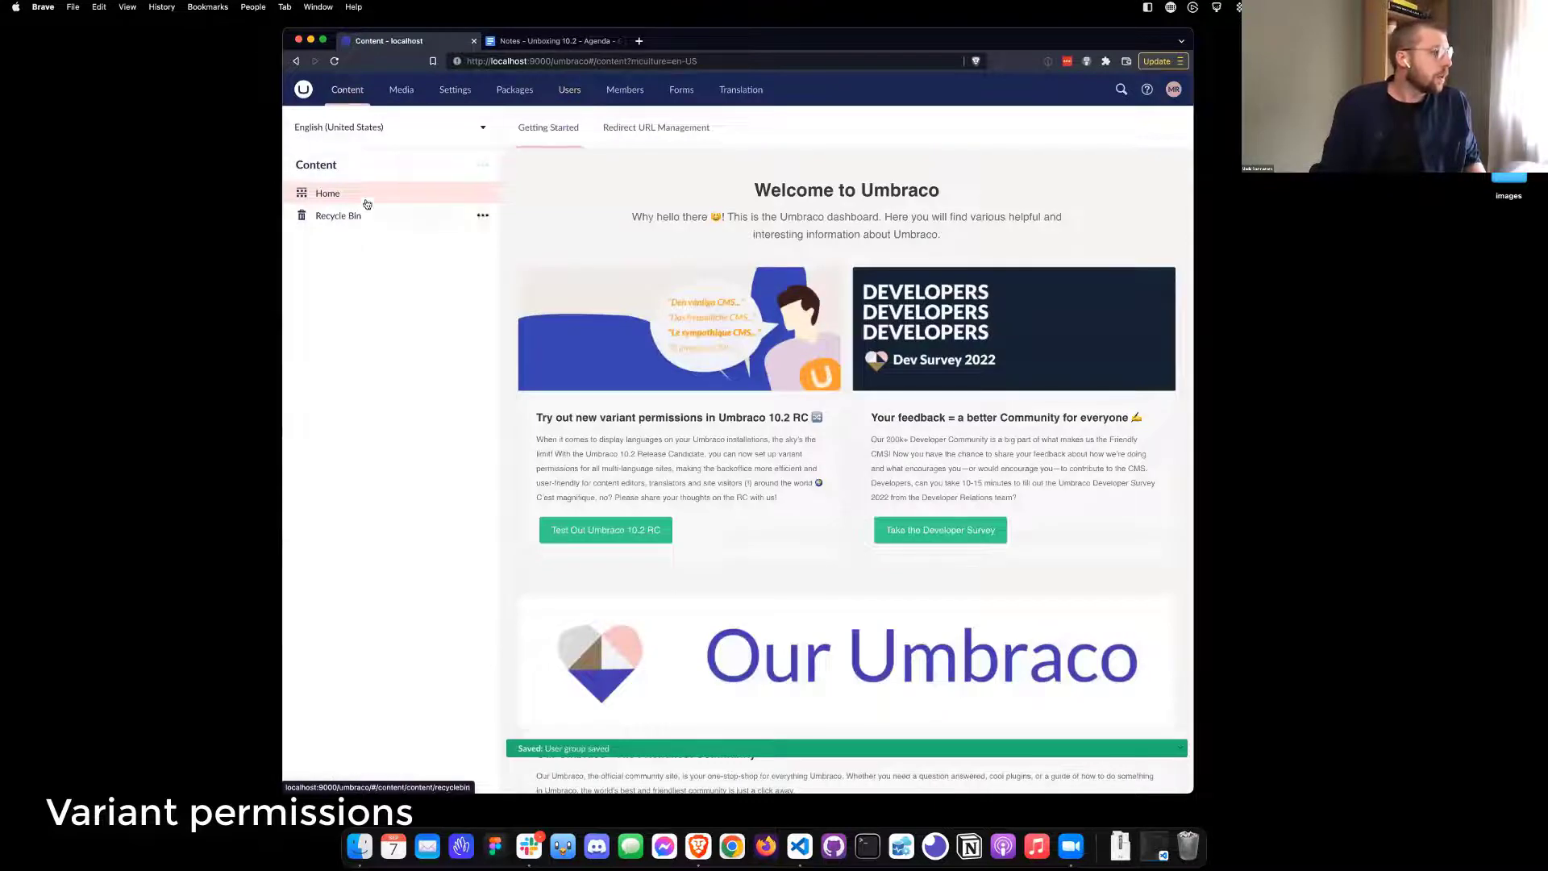
pyautogui.click(355, 195)
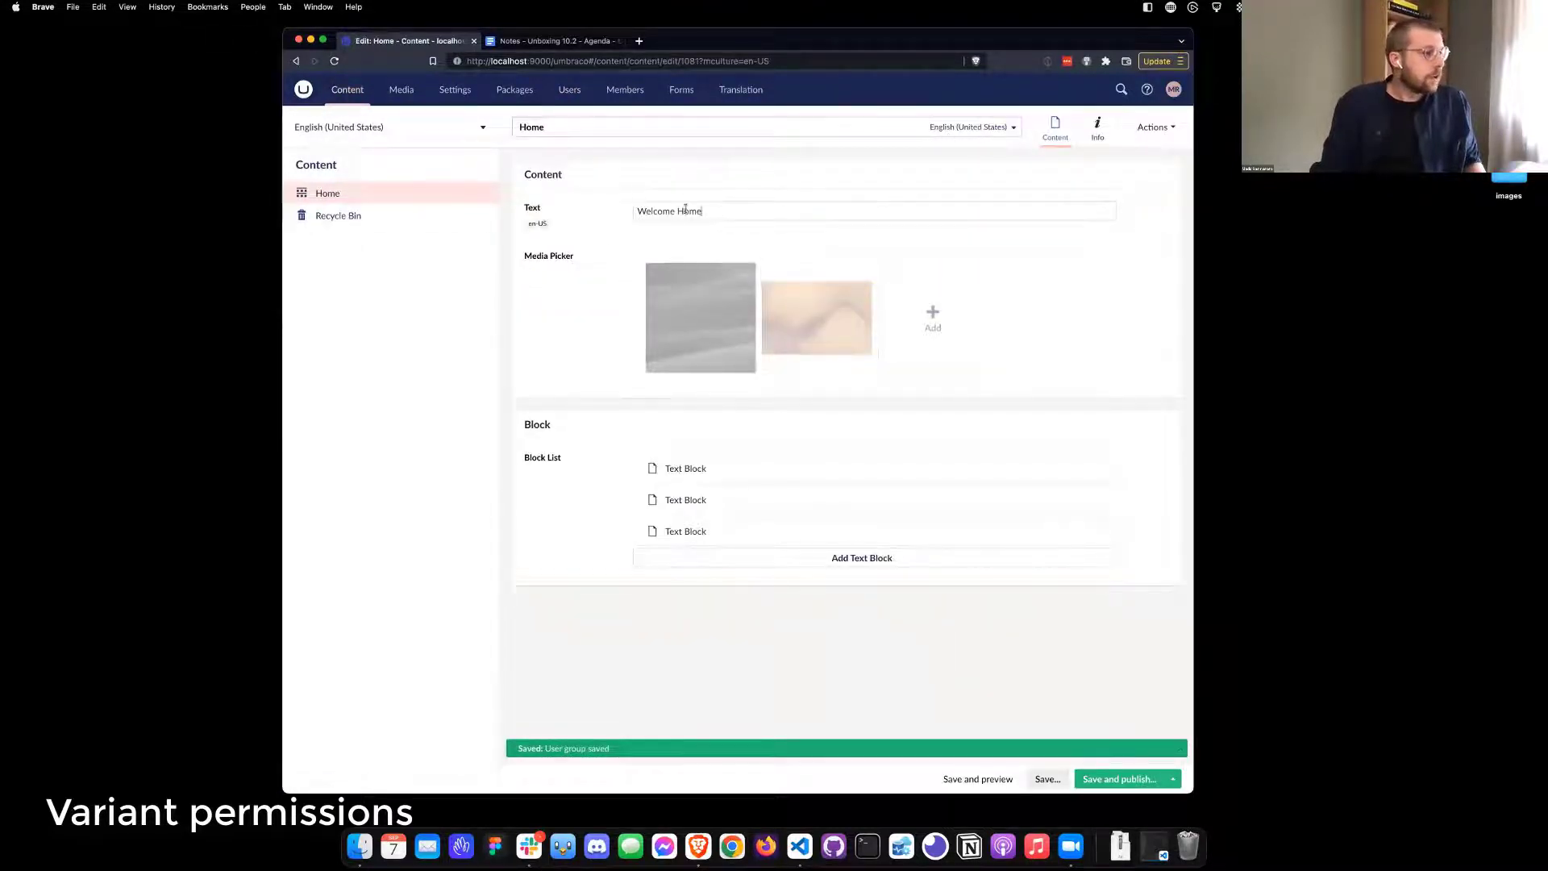
pyautogui.moveTo(726, 207); pyautogui.dragTo(672, 212)
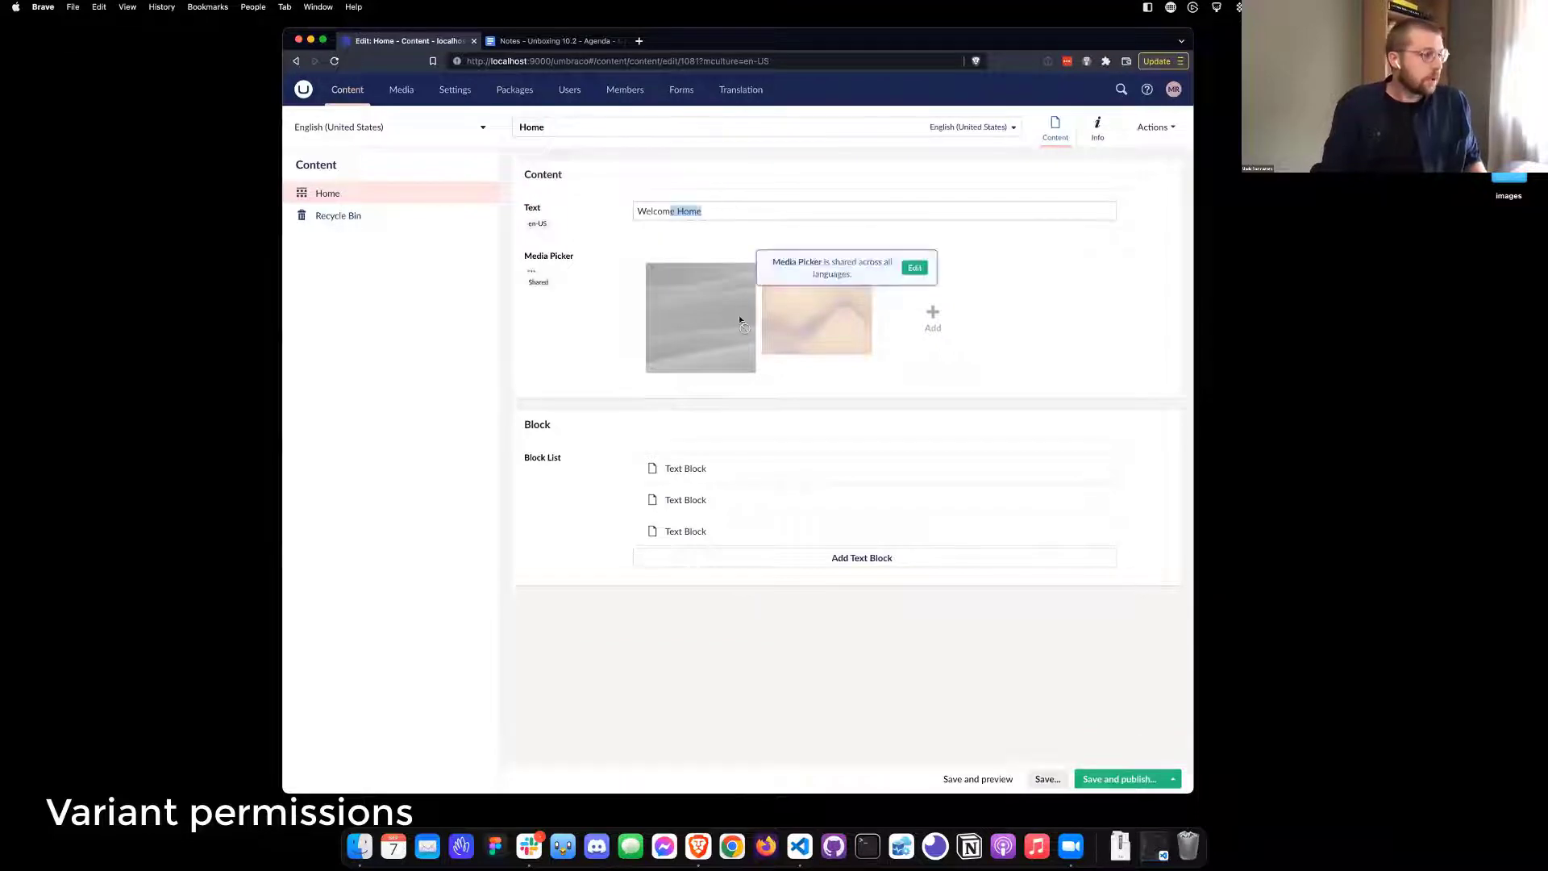
pyautogui.click(743, 468)
pyautogui.moveTo(883, 178); pyautogui.dragTo(846, 181)
pyautogui.write('few')
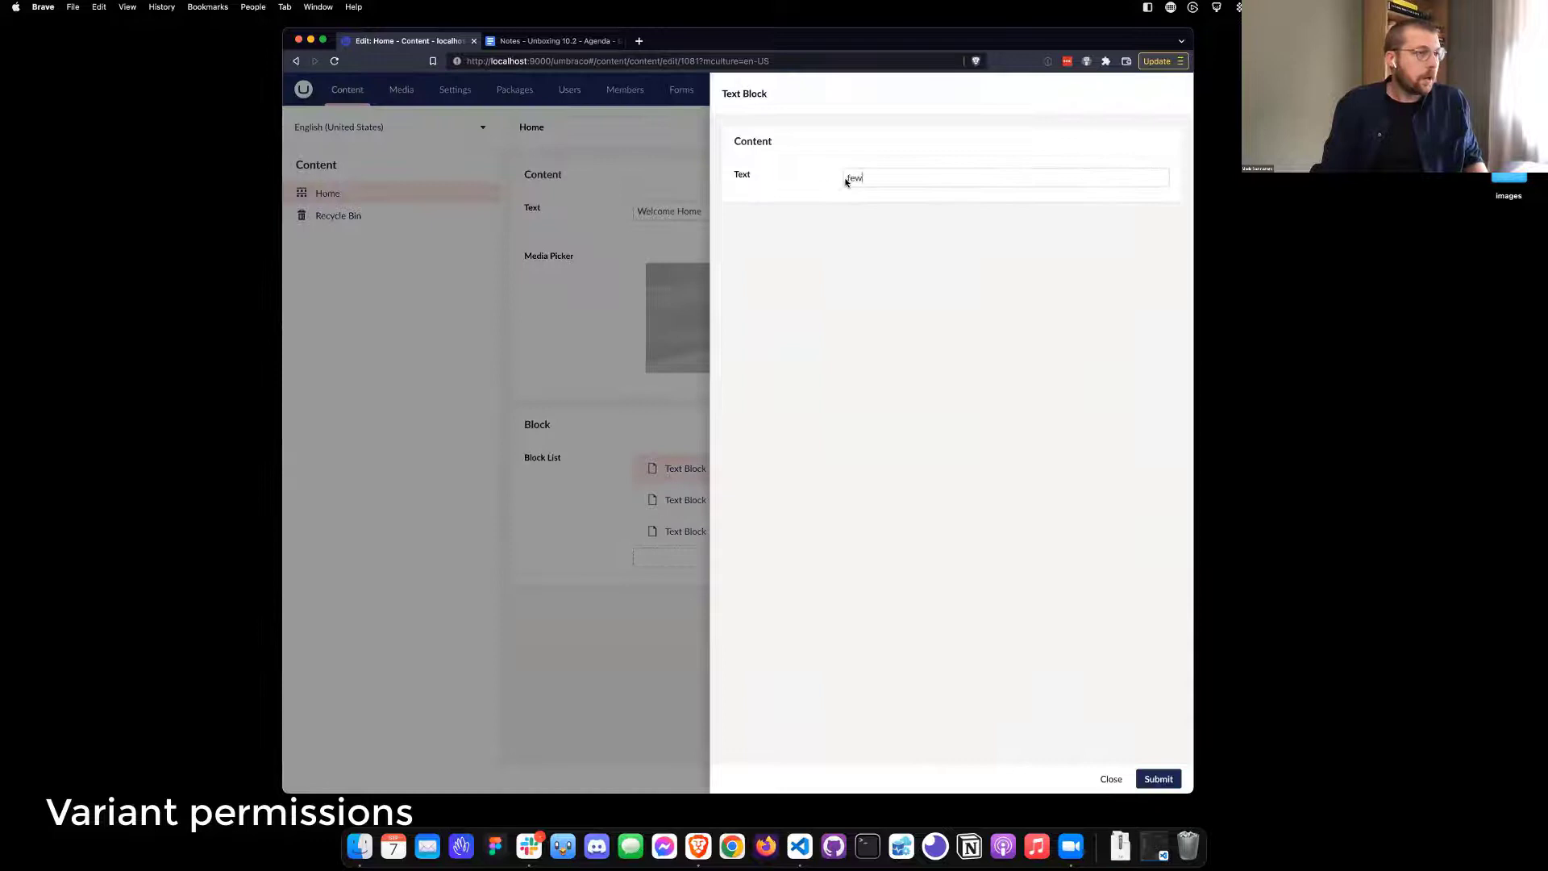
pyautogui.press('super+z')
pyautogui.press('super+a')
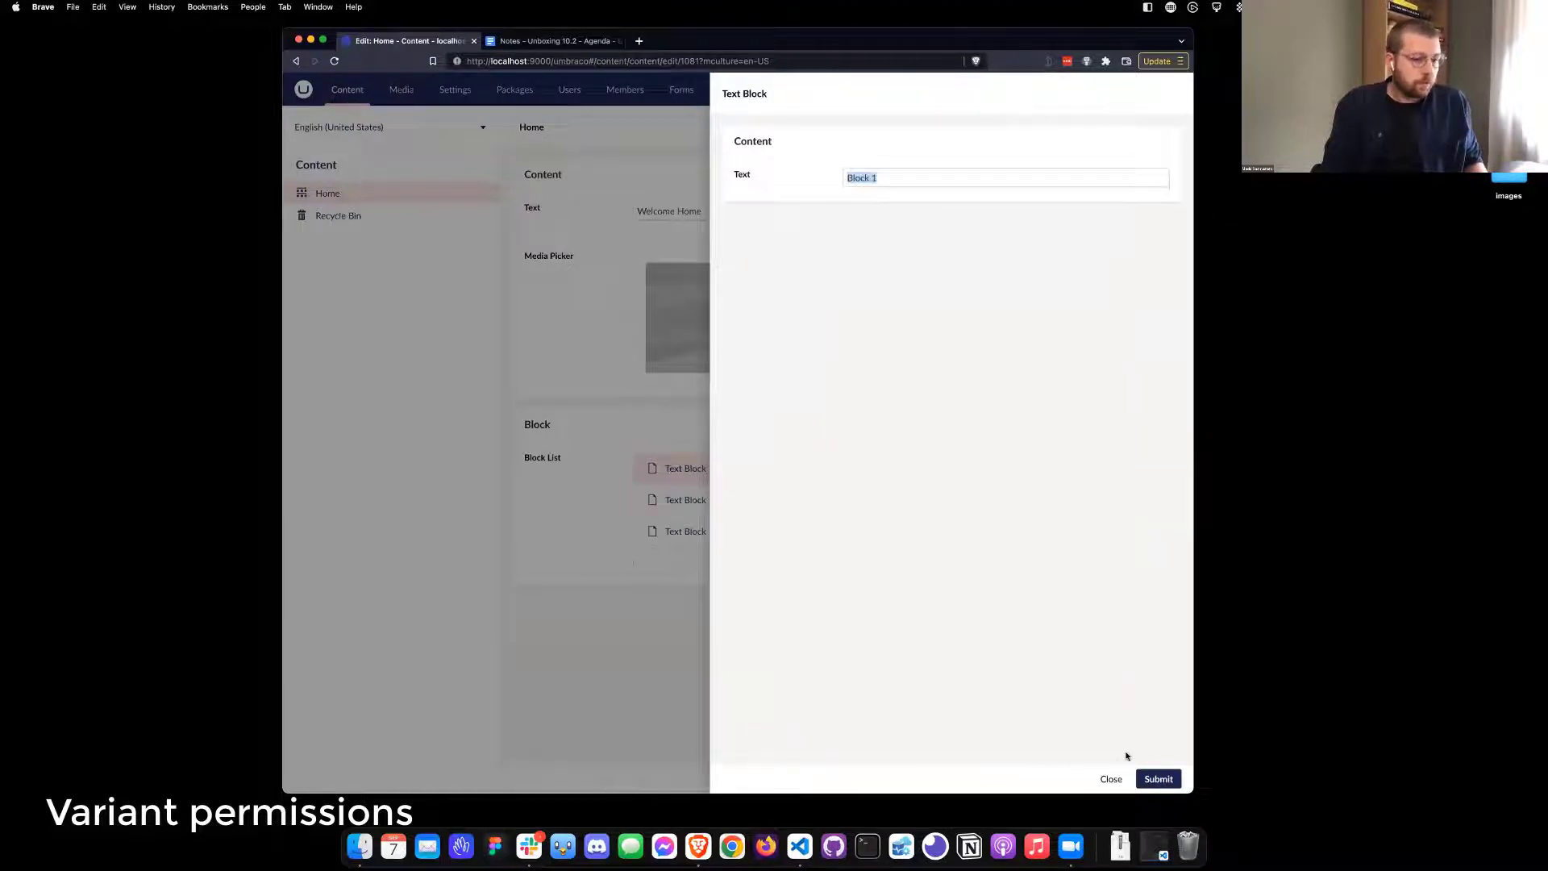
pyautogui.click(1111, 779)
pyautogui.click(878, 467)
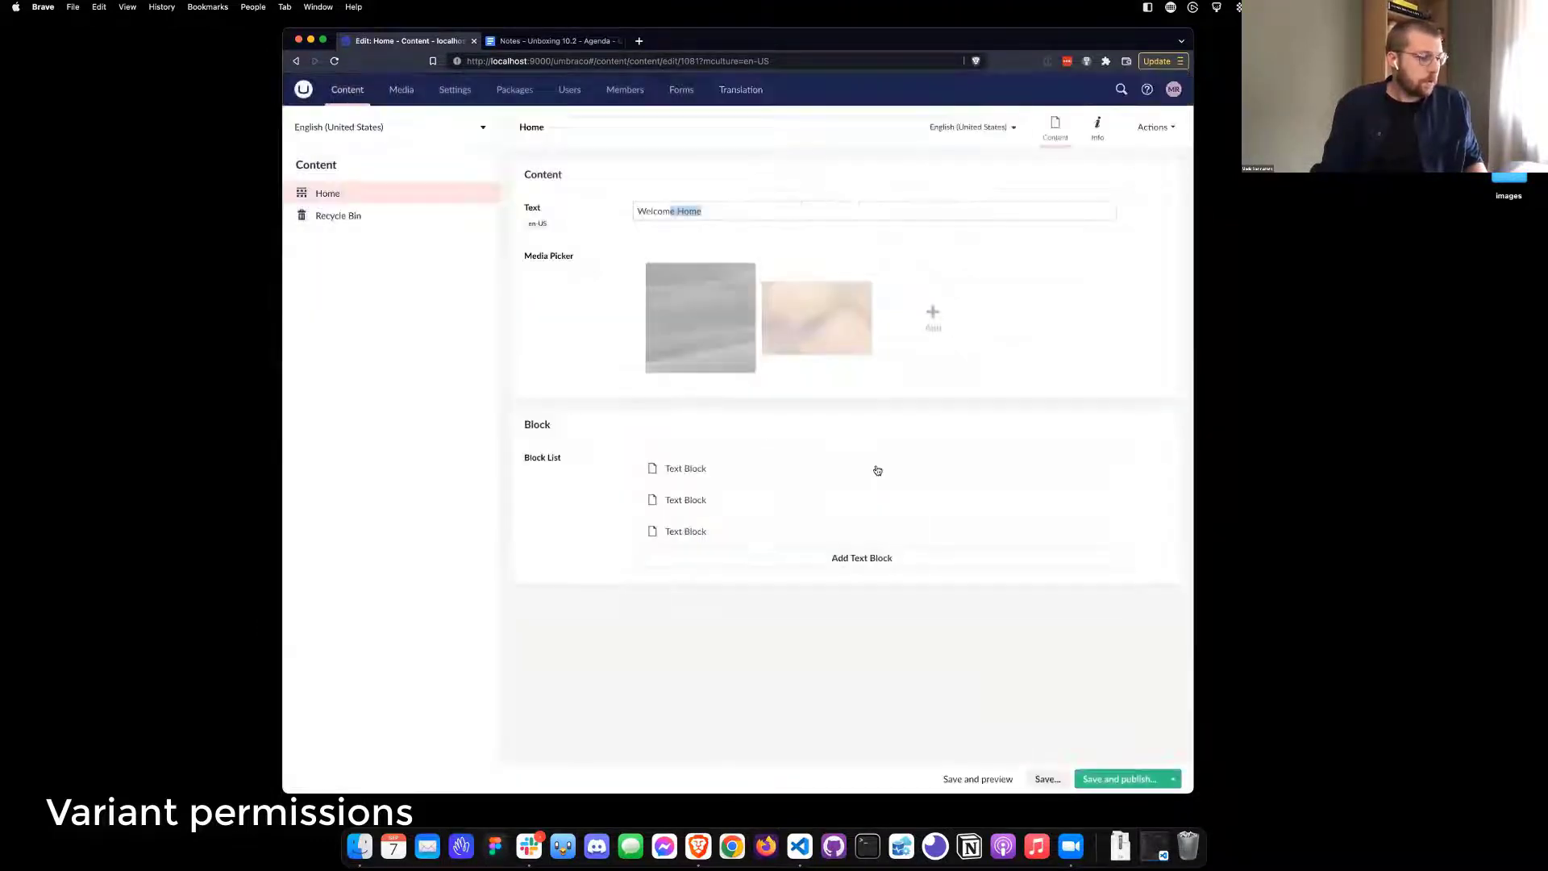
# Switch Home to its Danish variant and highlight the 'Velkommen hjem' text
pyautogui.click(963, 128)
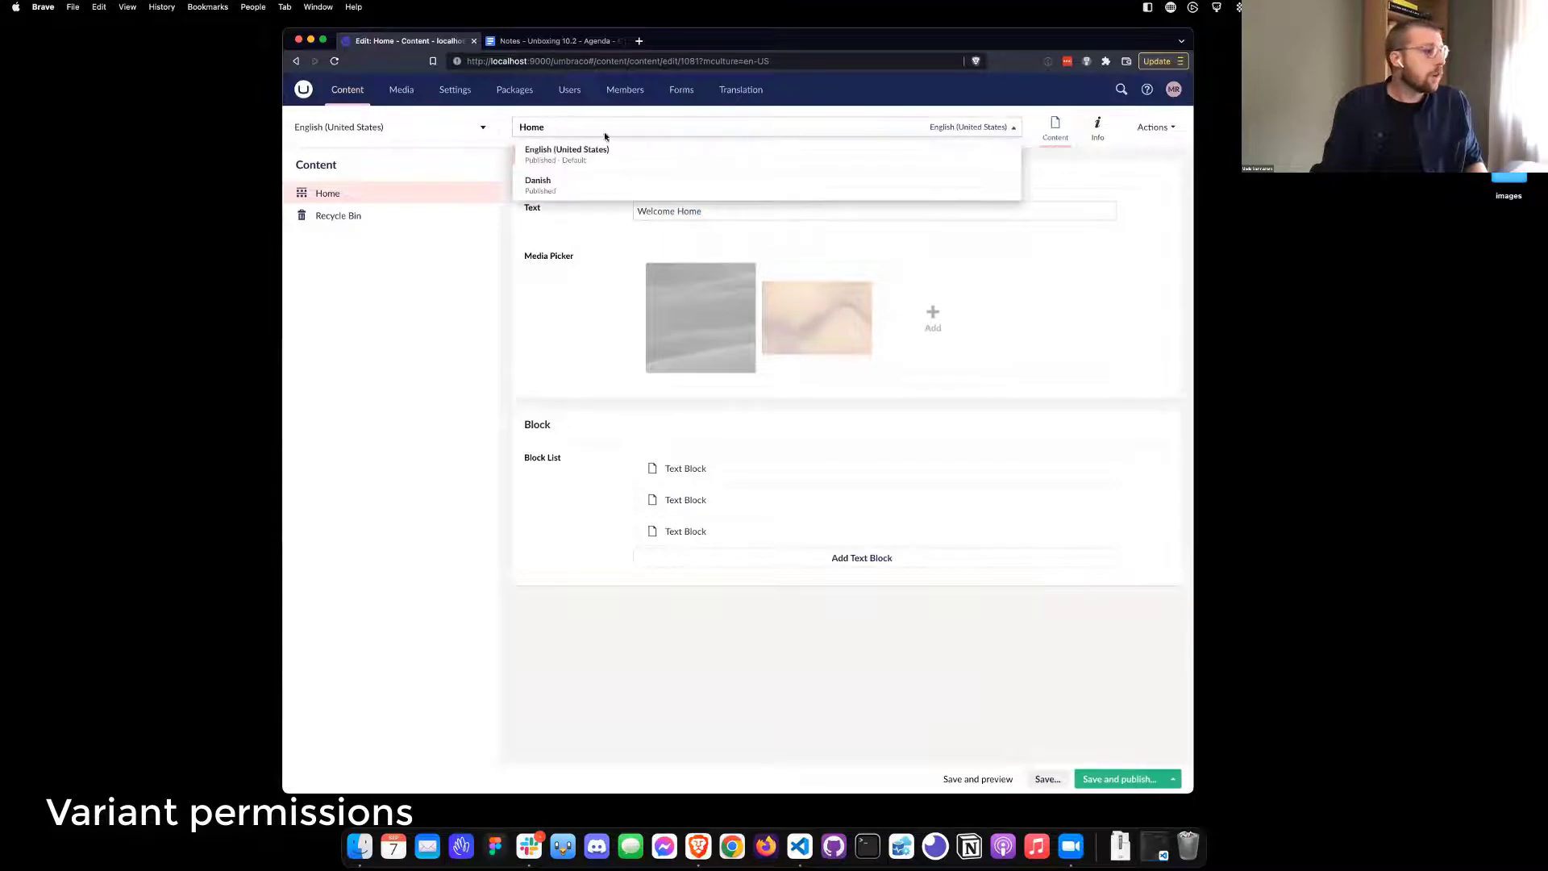
pyautogui.click(589, 183)
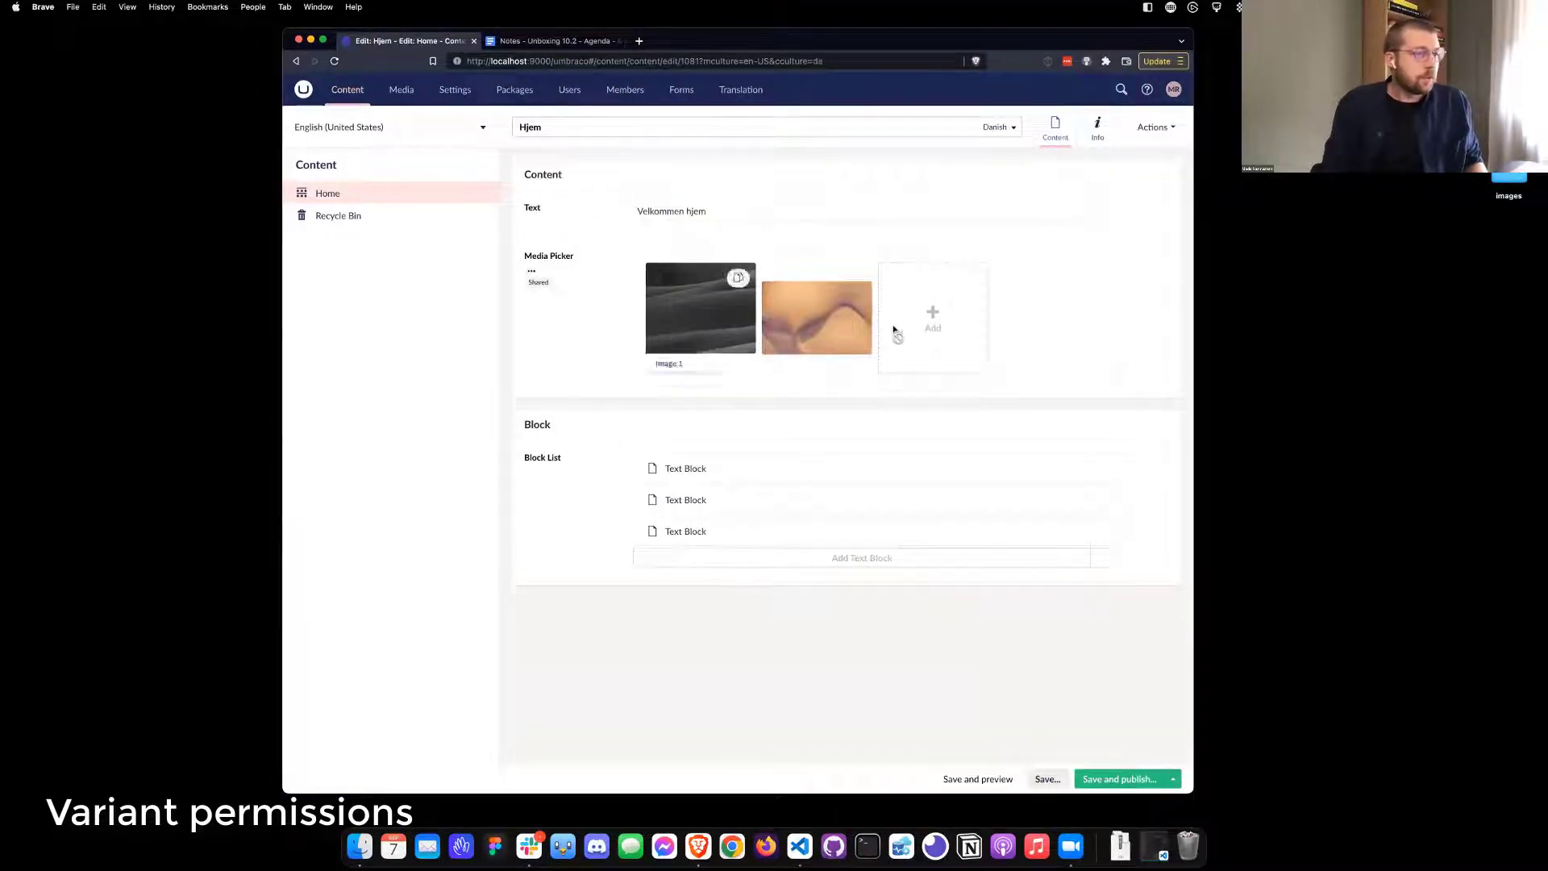
pyautogui.moveTo(637, 211); pyautogui.dragTo(698, 212)
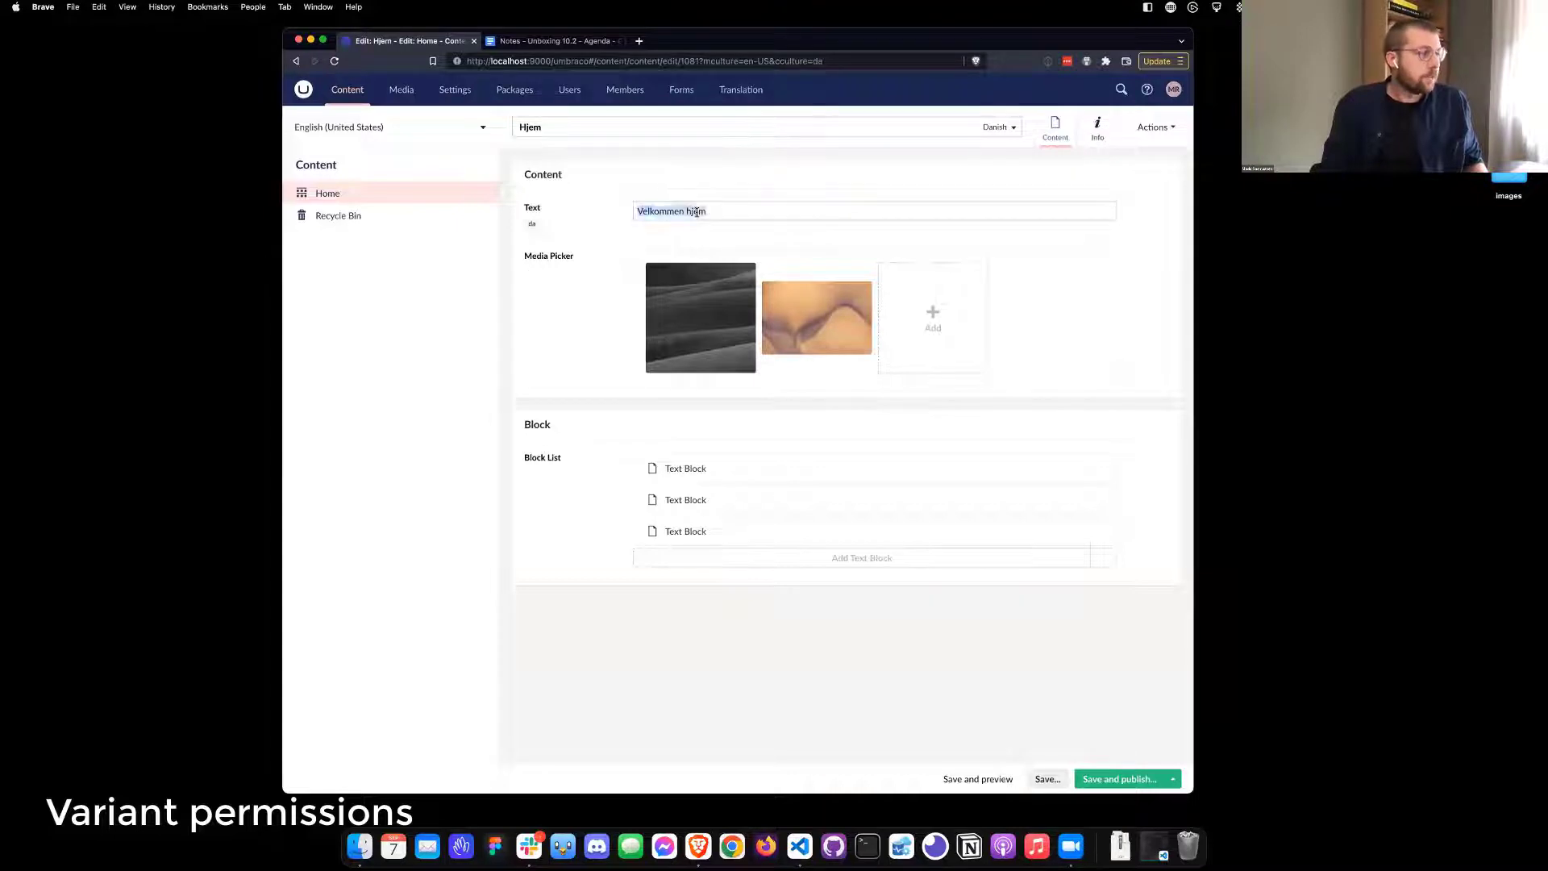
pyautogui.click(943, 326)
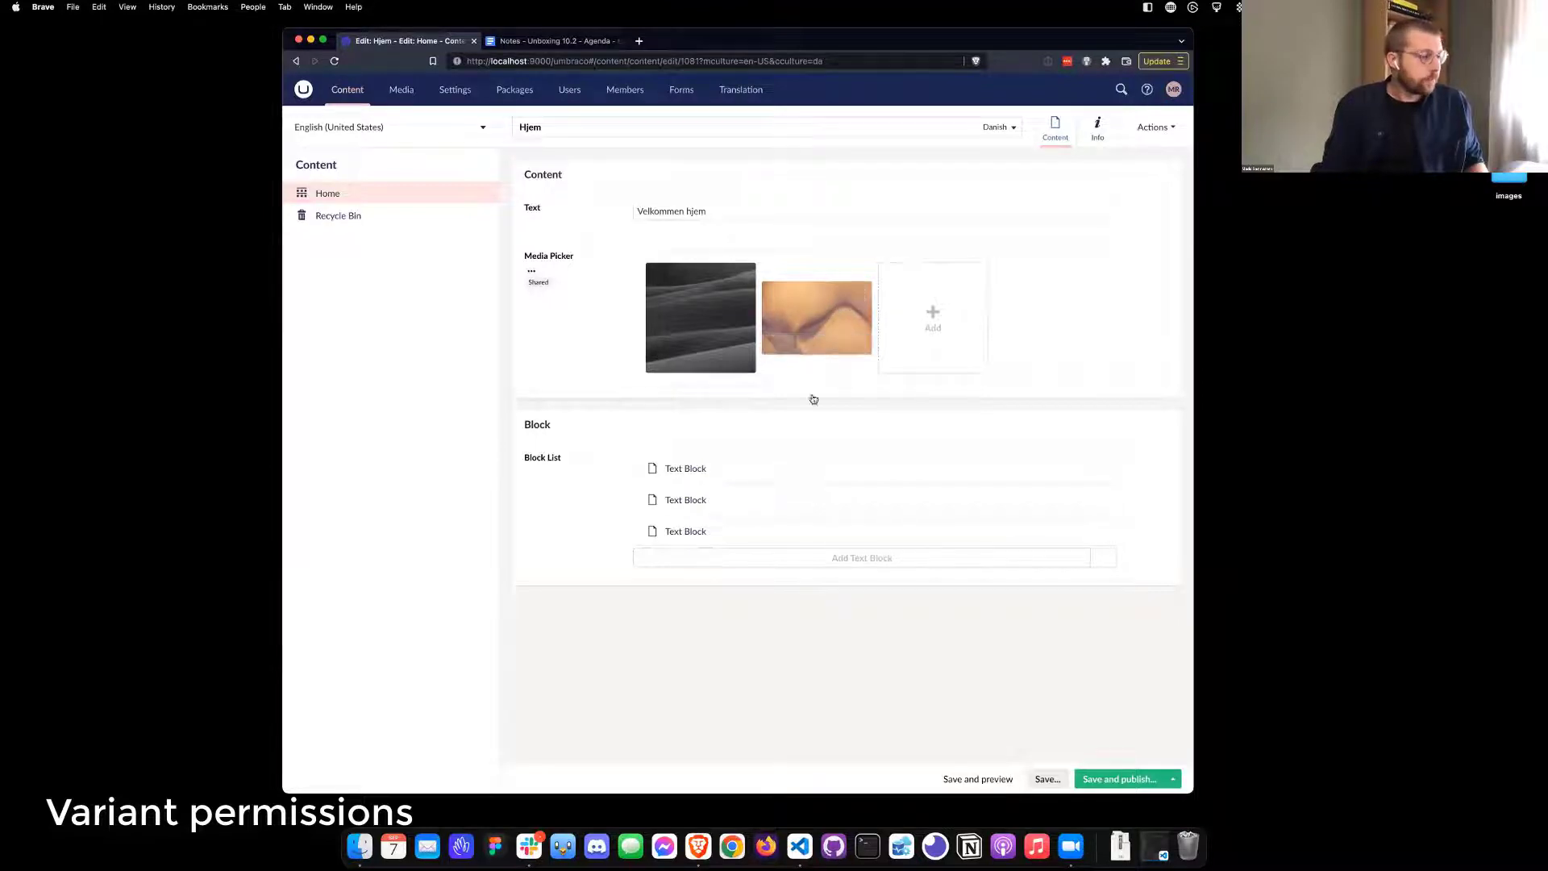
# Open the first Danish text block, 'Blok 1', and close it again
pyautogui.click(798, 472)
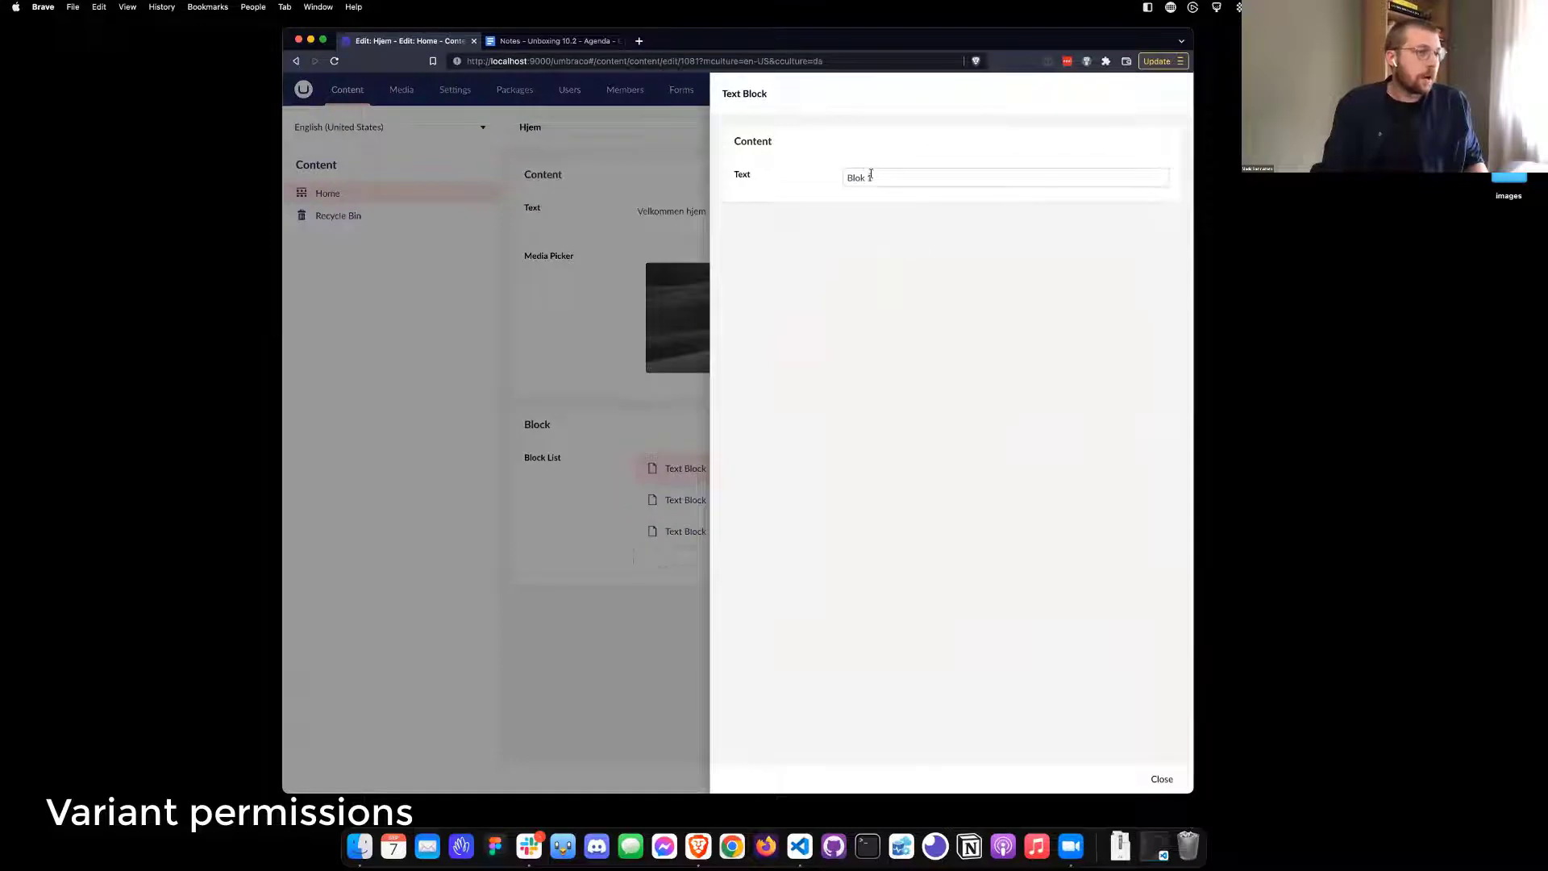
pyautogui.moveTo(888, 180); pyautogui.dragTo(841, 176)
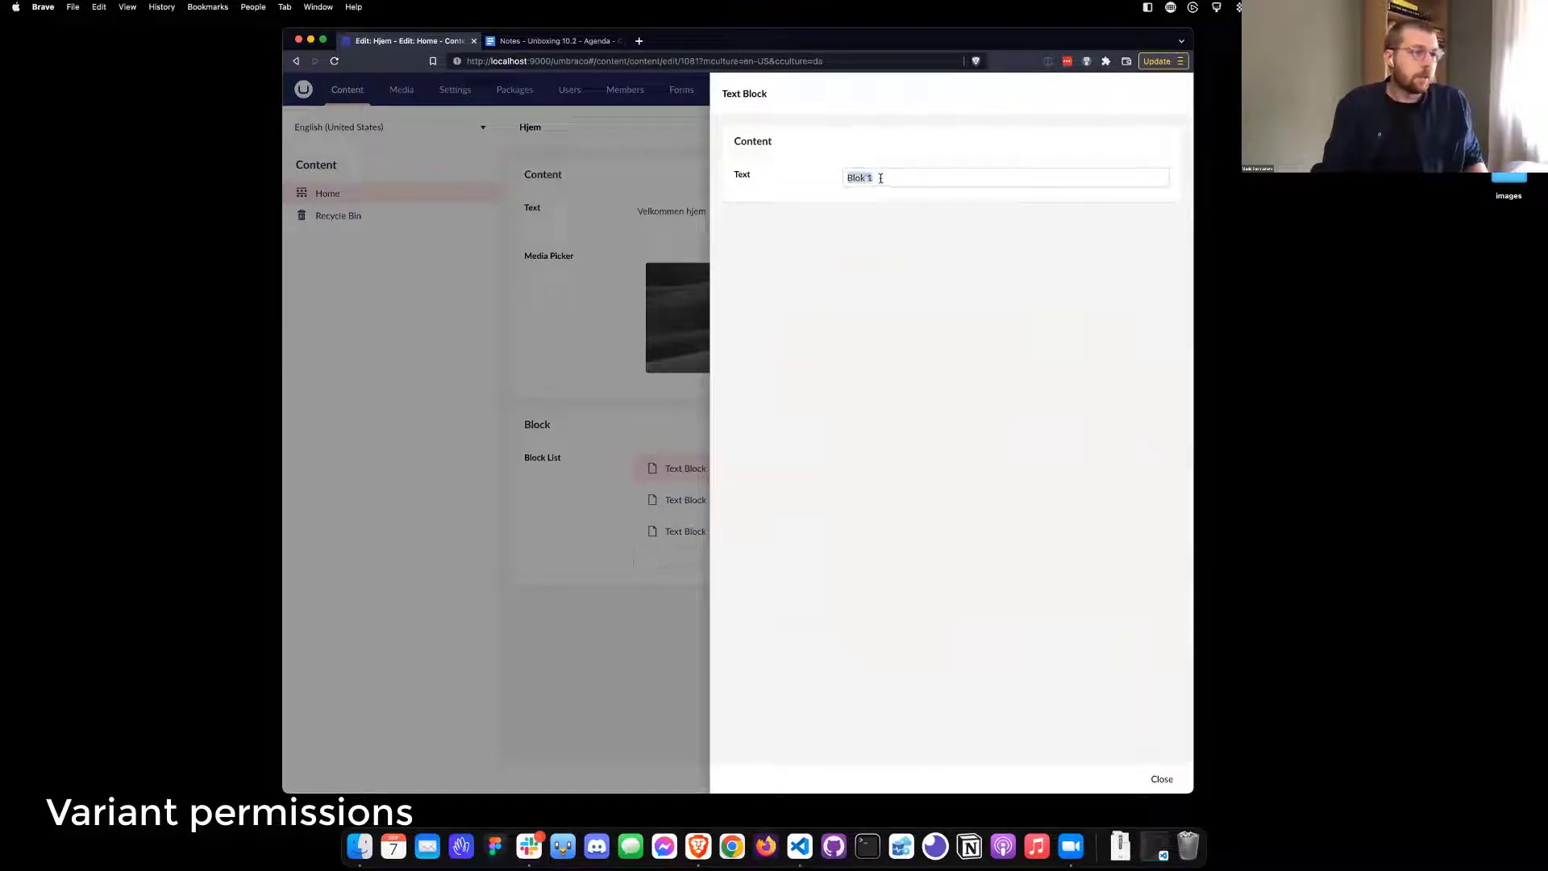
pyautogui.click(1161, 779)
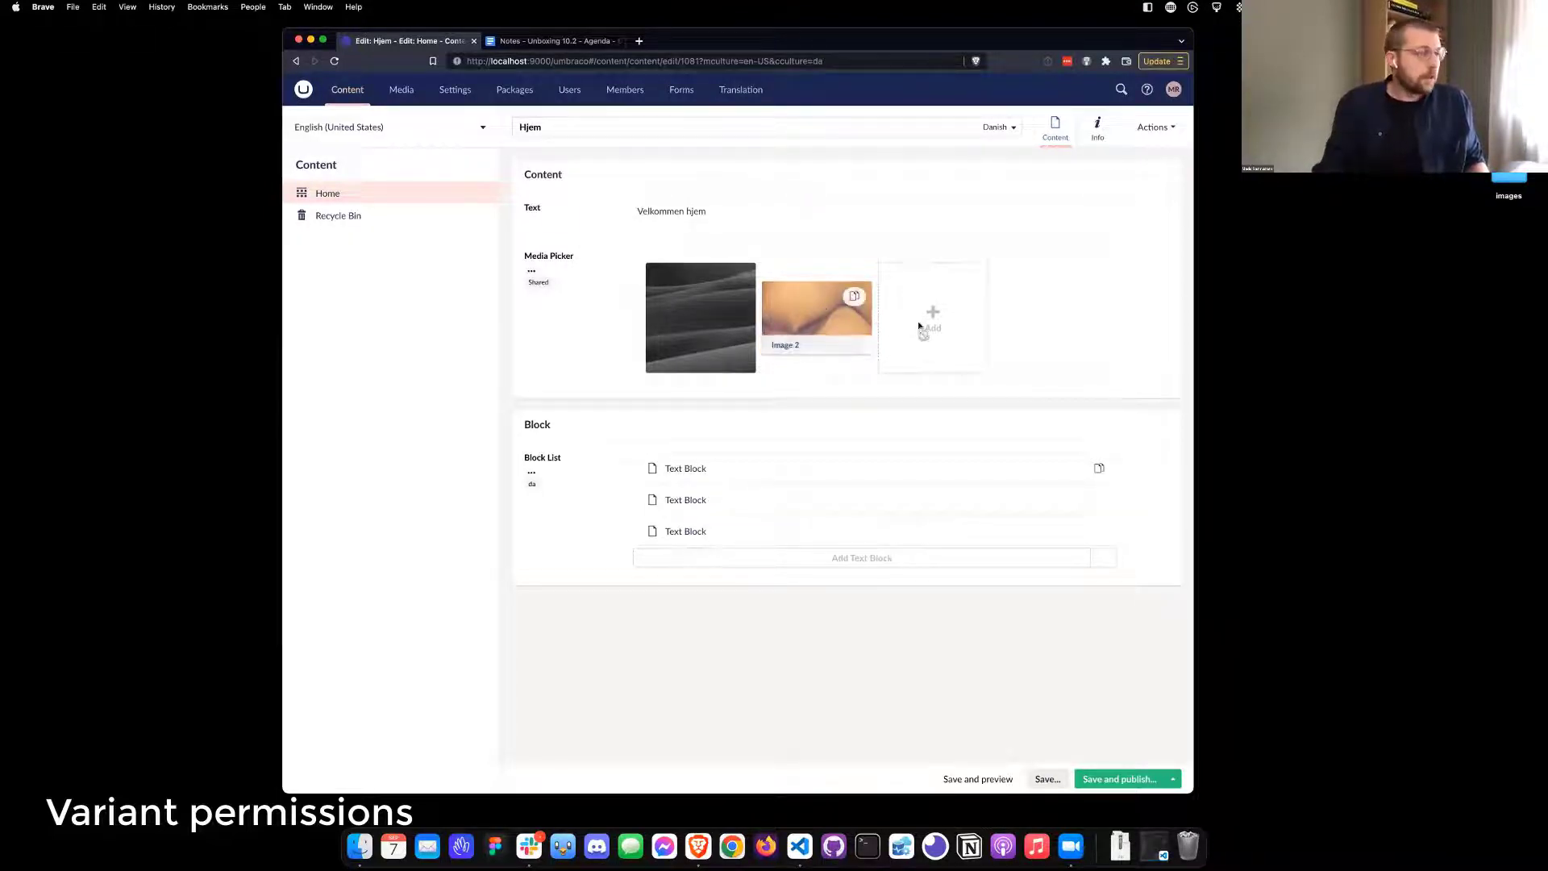
# Show and dismiss the Block List '...' actions menu twice
pyautogui.moveTo(856, 298)
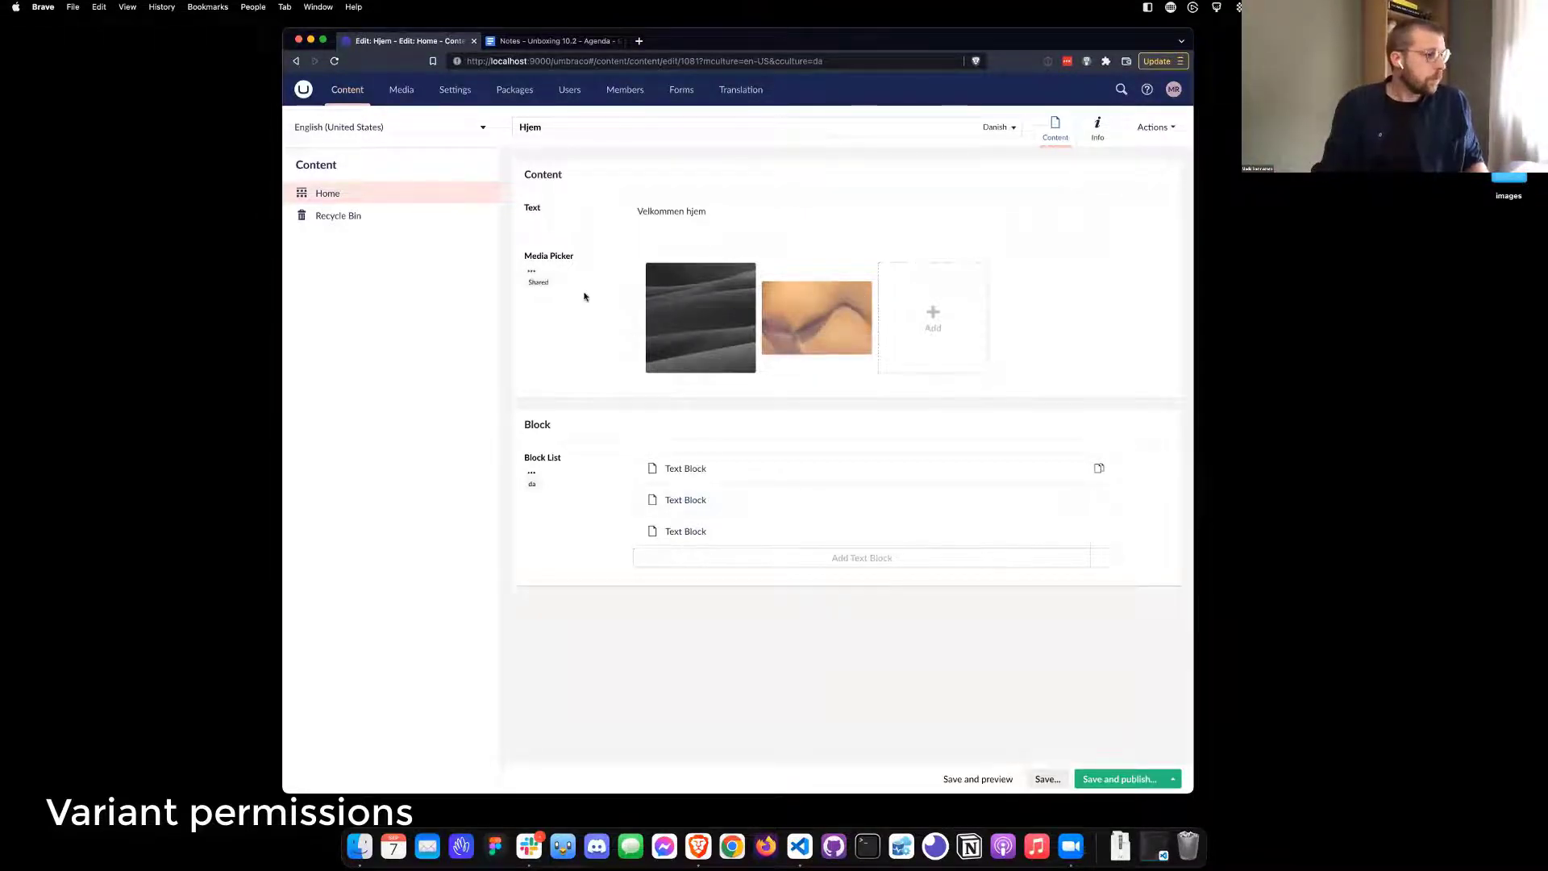
pyautogui.click(531, 472)
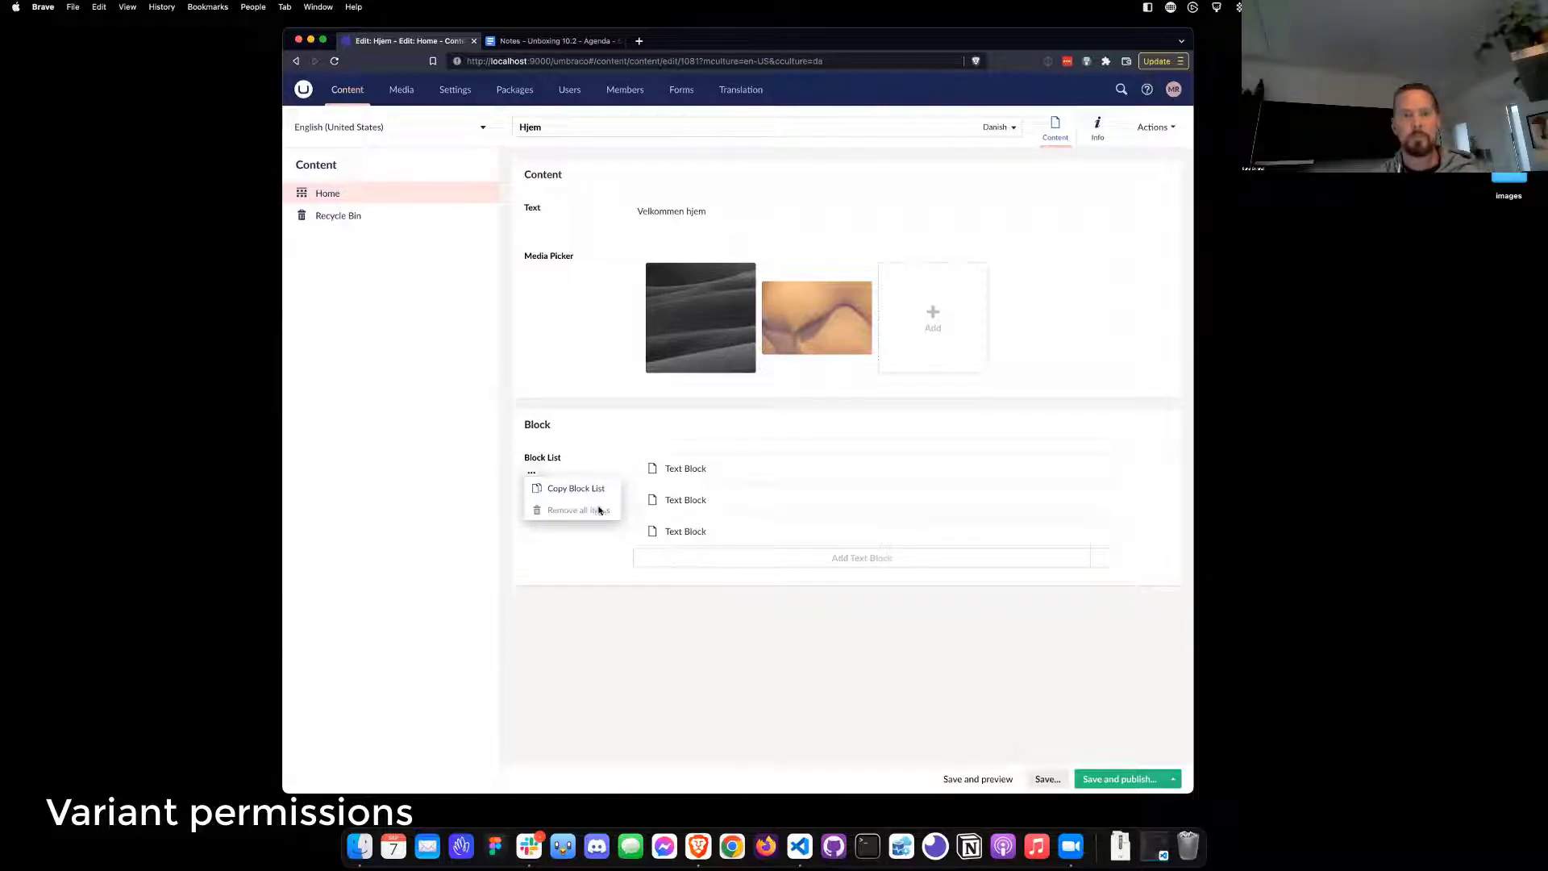
pyautogui.click(590, 556)
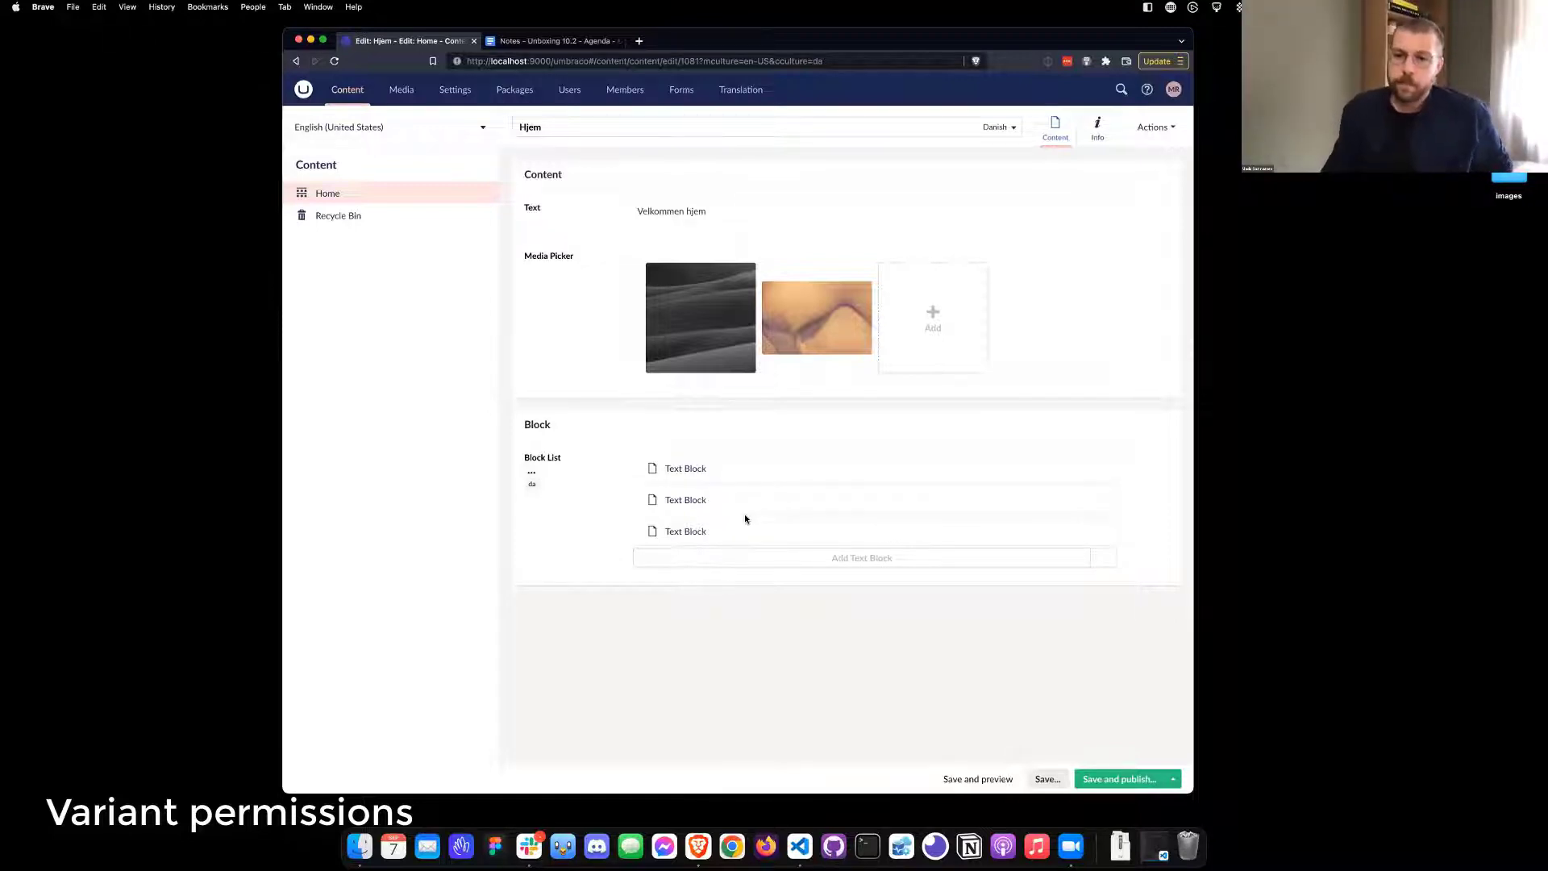
pyautogui.click(533, 478)
pyautogui.click(778, 572)
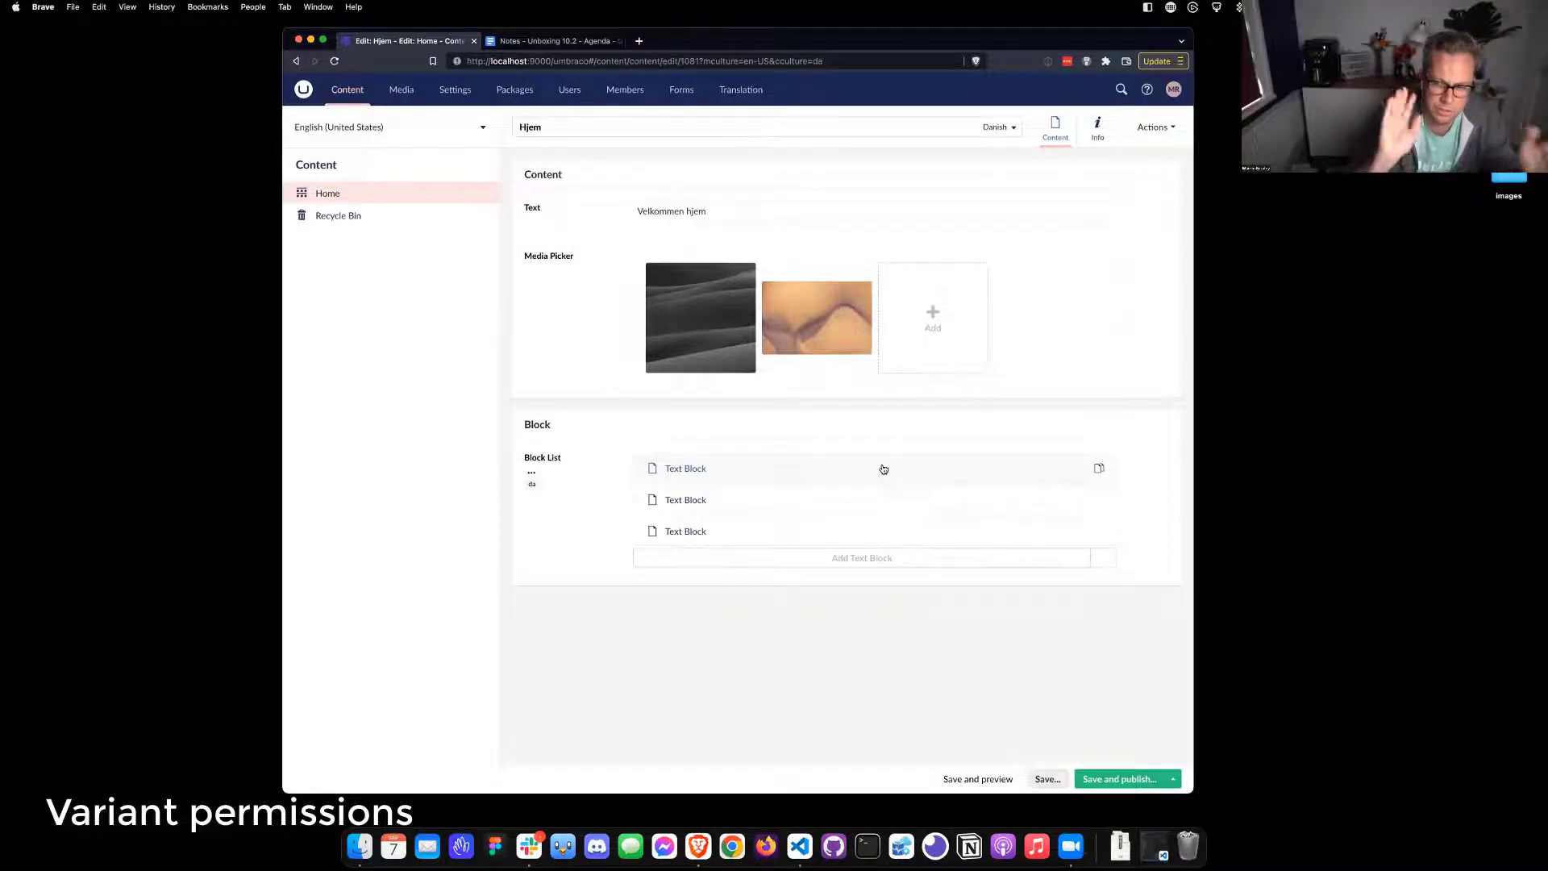
pyautogui.click(997, 131)
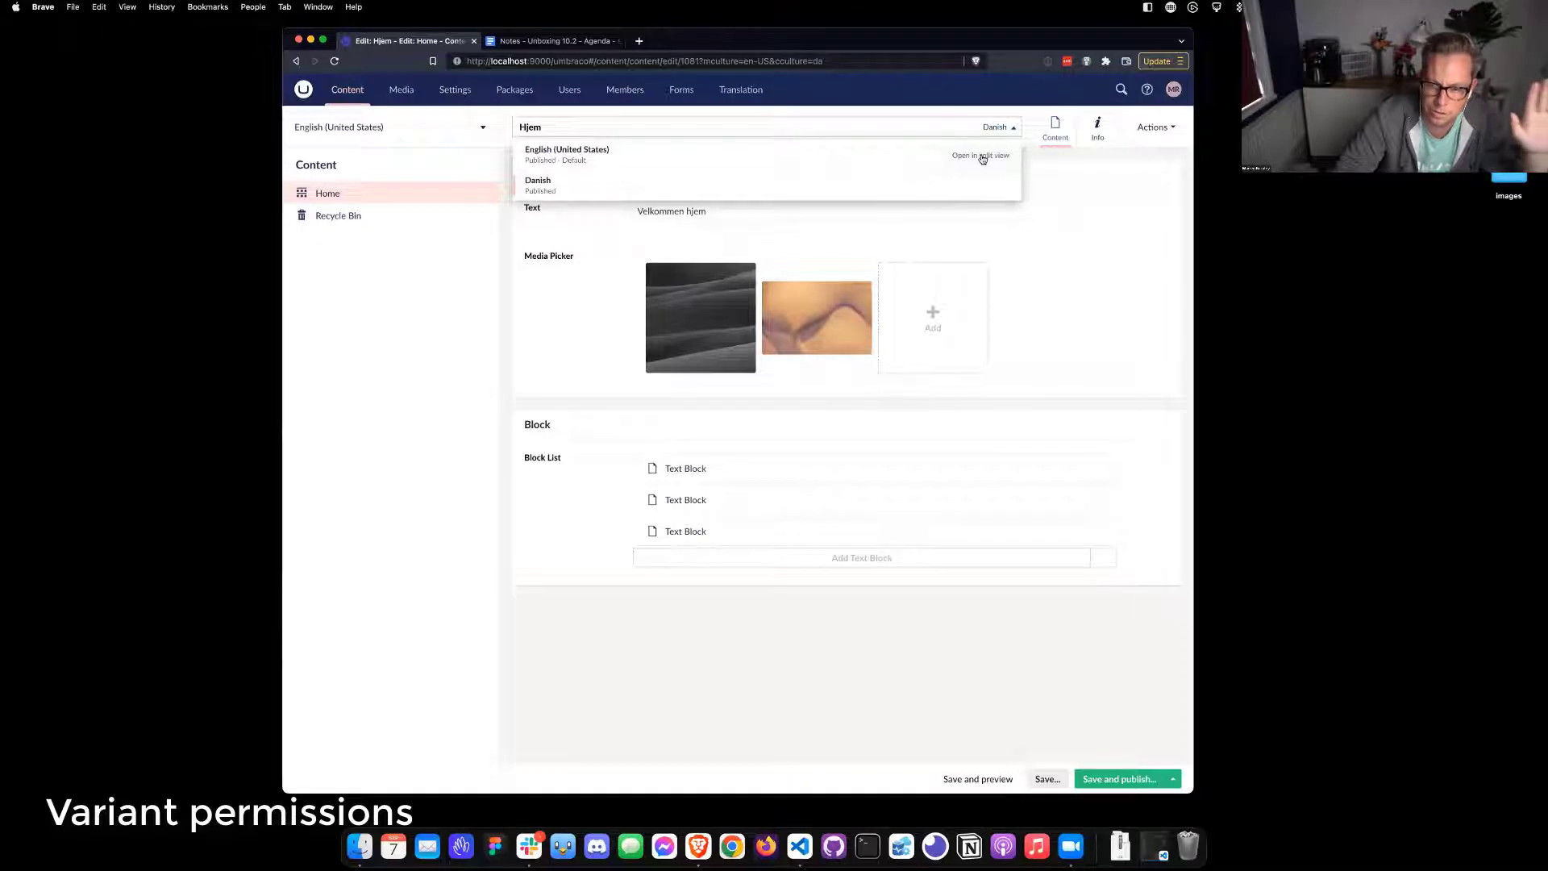
pyautogui.click(983, 156)
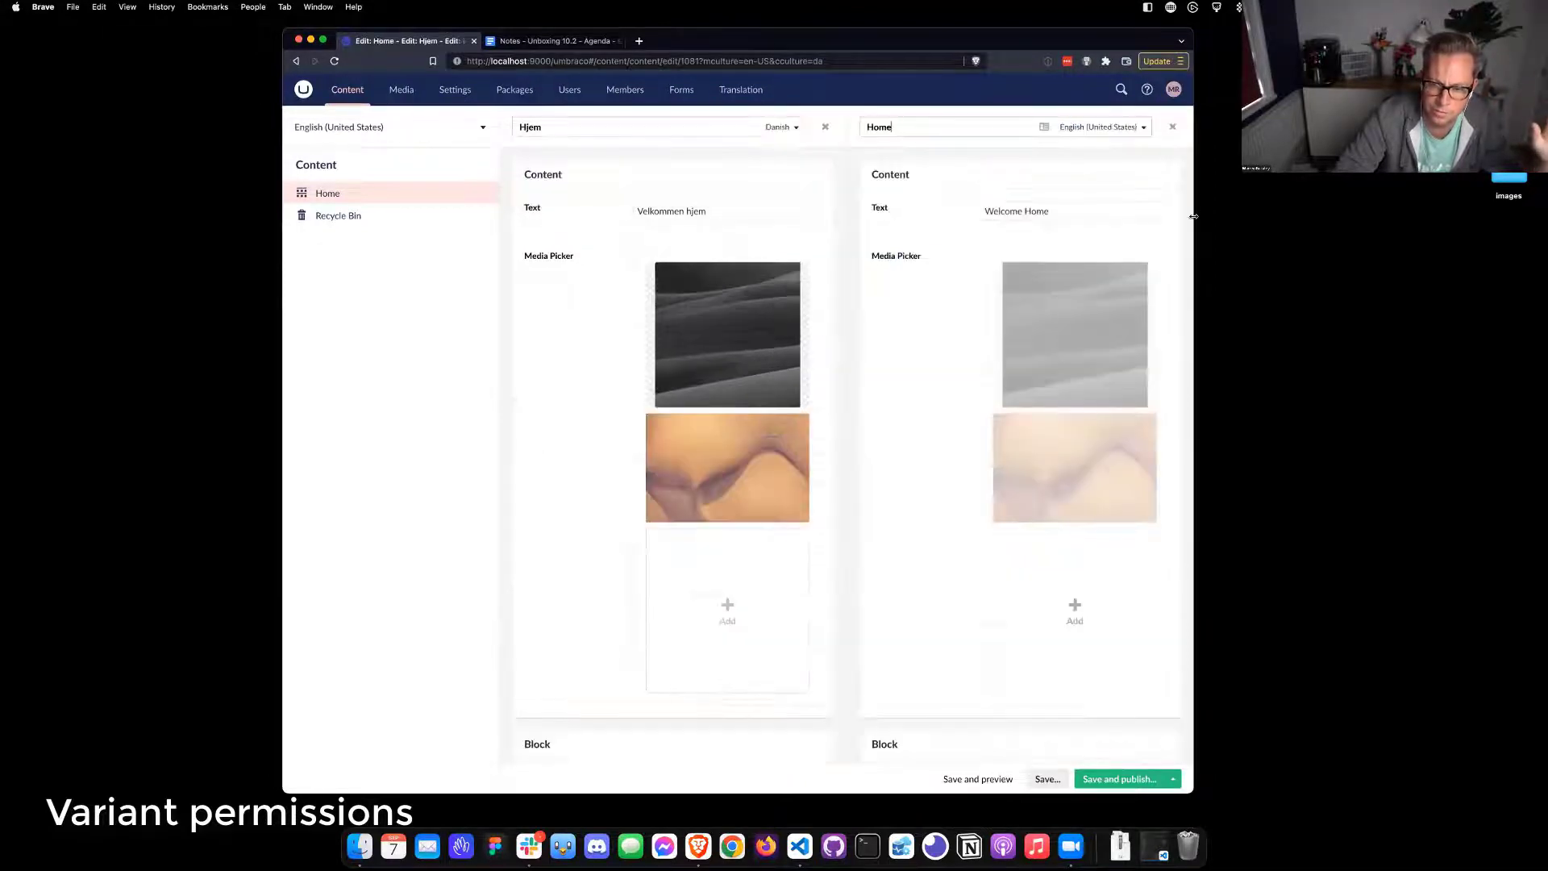
pyautogui.moveTo(1193, 214); pyautogui.dragTo(1427, 219)
pyautogui.moveTo(1202, 41); pyautogui.dragTo(1079, 39)
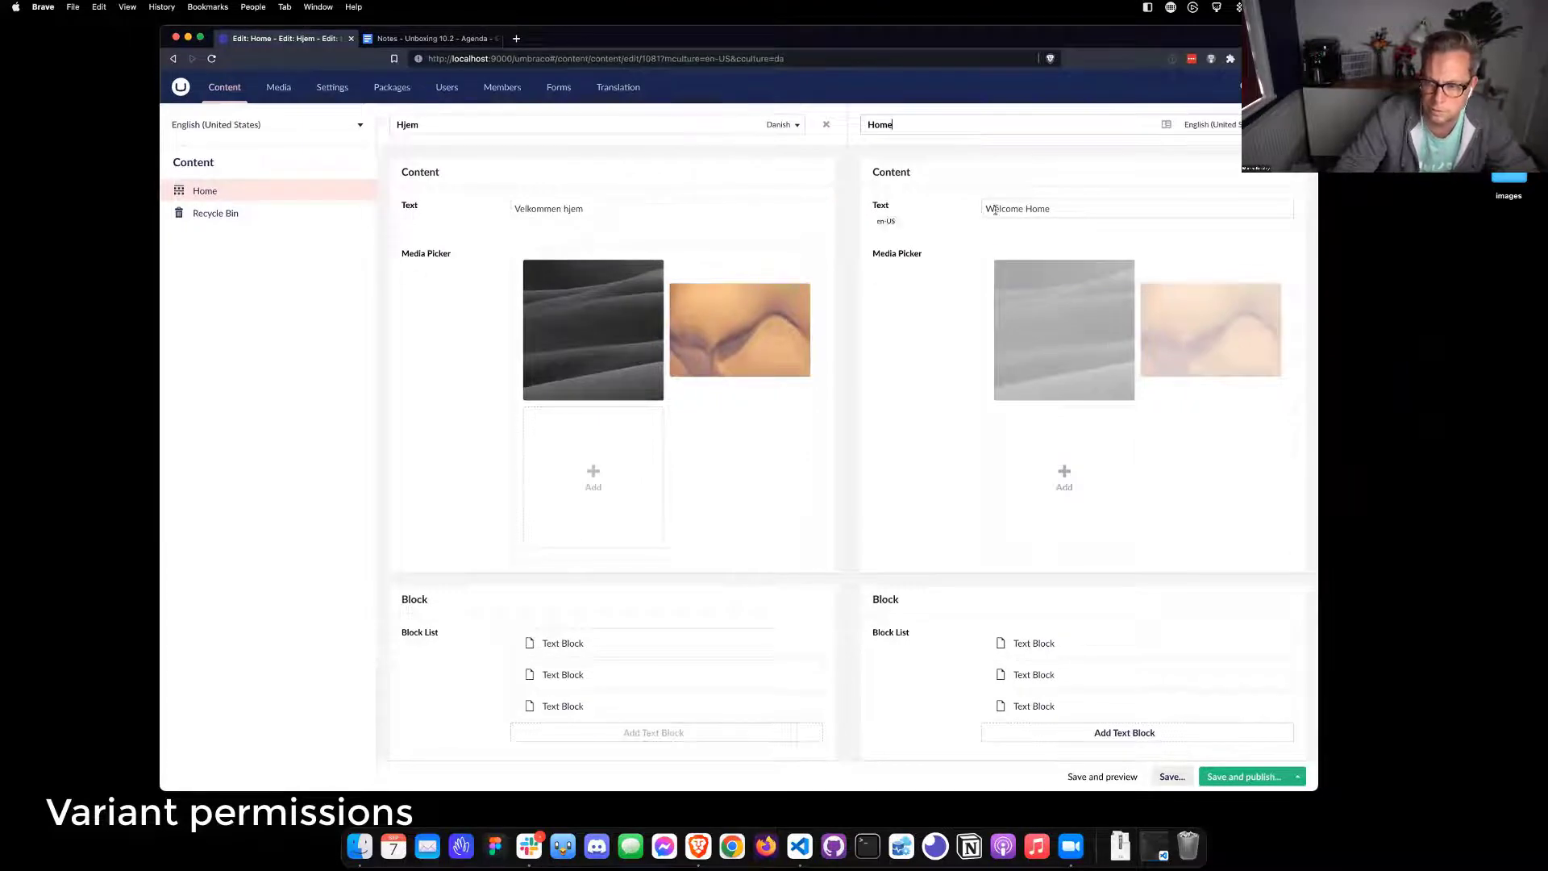
pyautogui.moveTo(1002, 337)
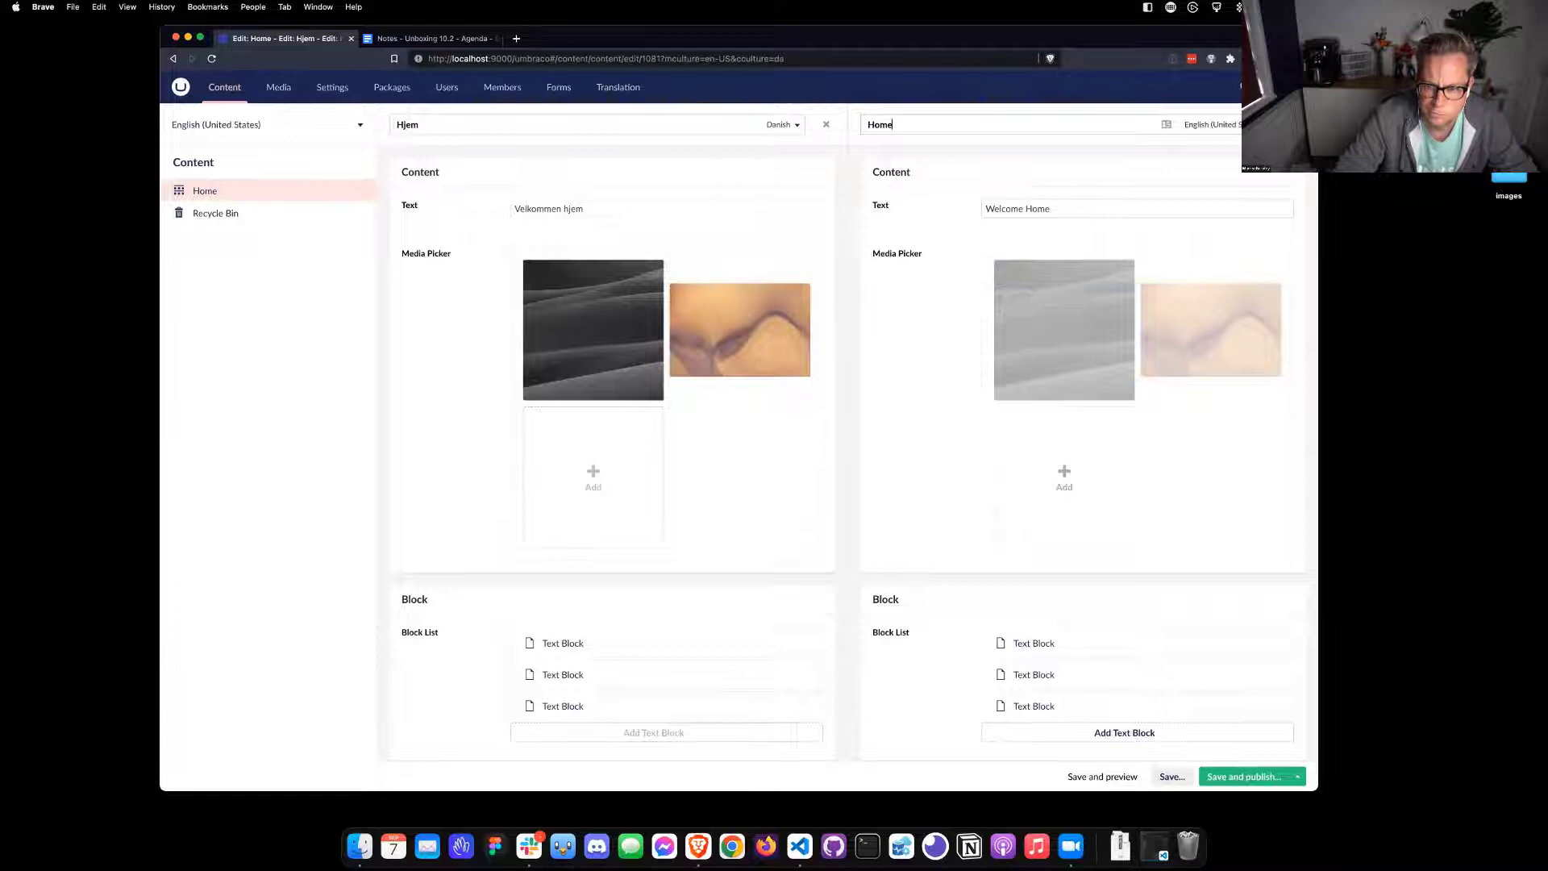
pyautogui.click(1294, 125)
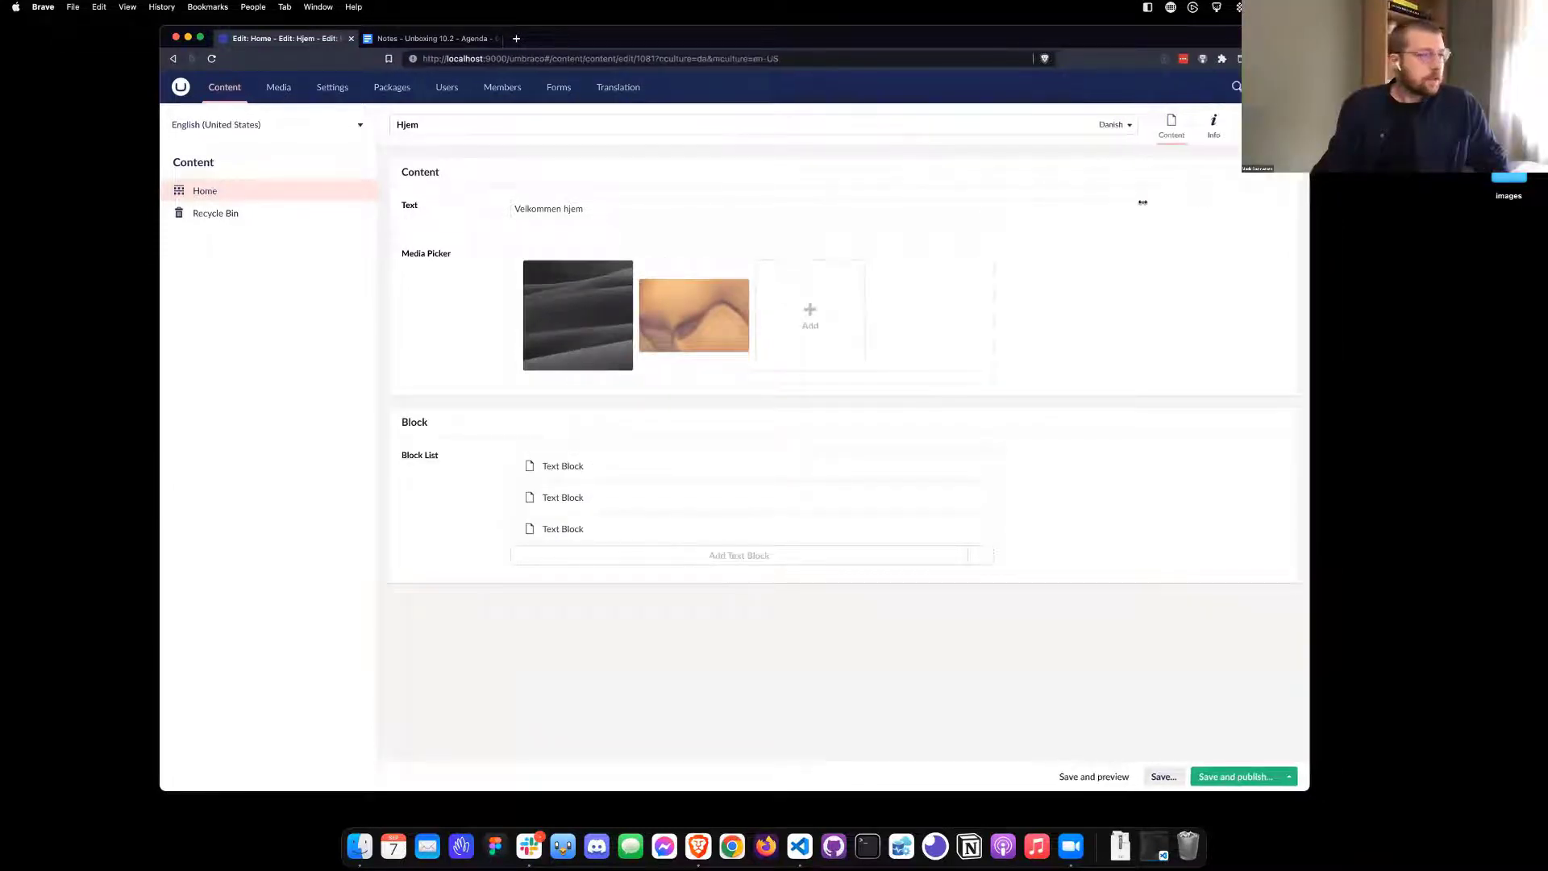
# Narrow the browser window and shift it to the right
pyautogui.moveTo(1143, 203); pyautogui.dragTo(1063, 202)
pyautogui.moveTo(731, 39); pyautogui.dragTo(812, 38)
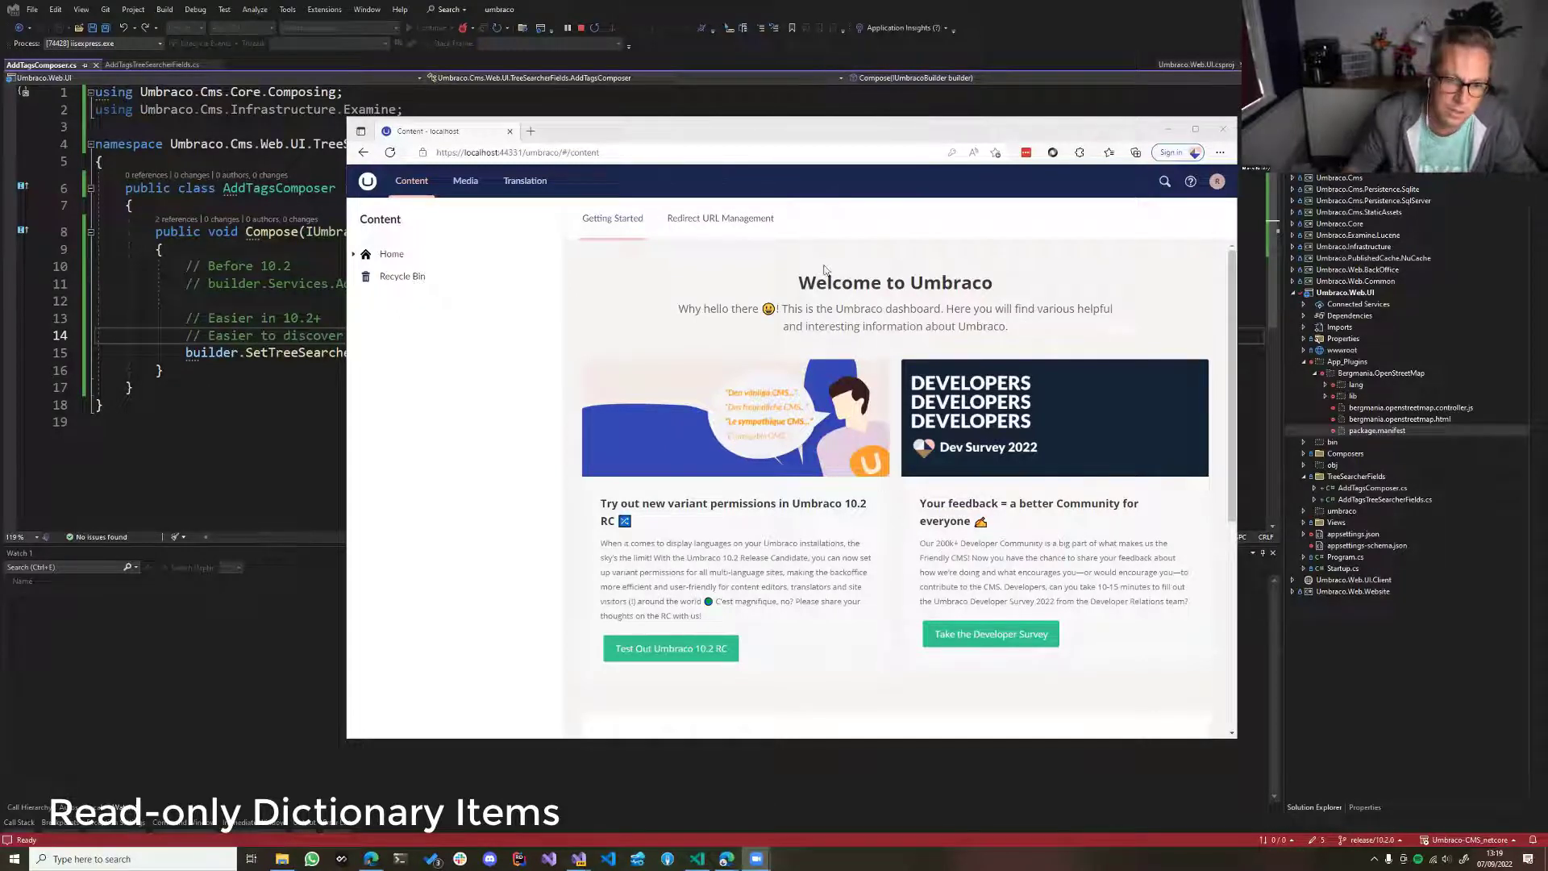
# Open the Header dictionary item and append 'HERE' to the Danish value, making 'Header DK HERE'
pyautogui.click(543, 182)
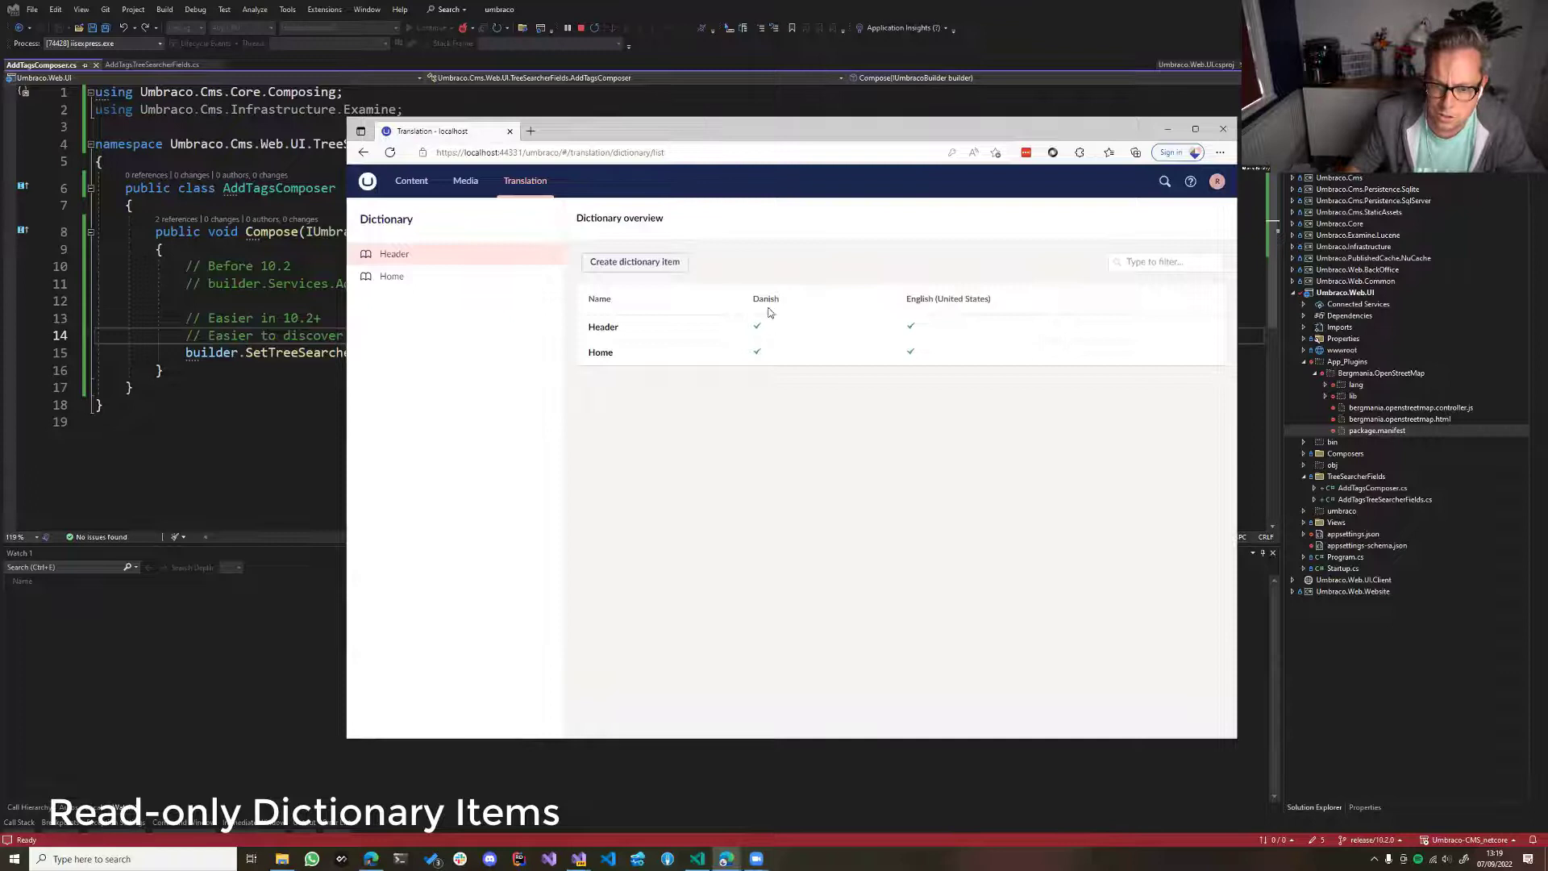
pyautogui.click(604, 328)
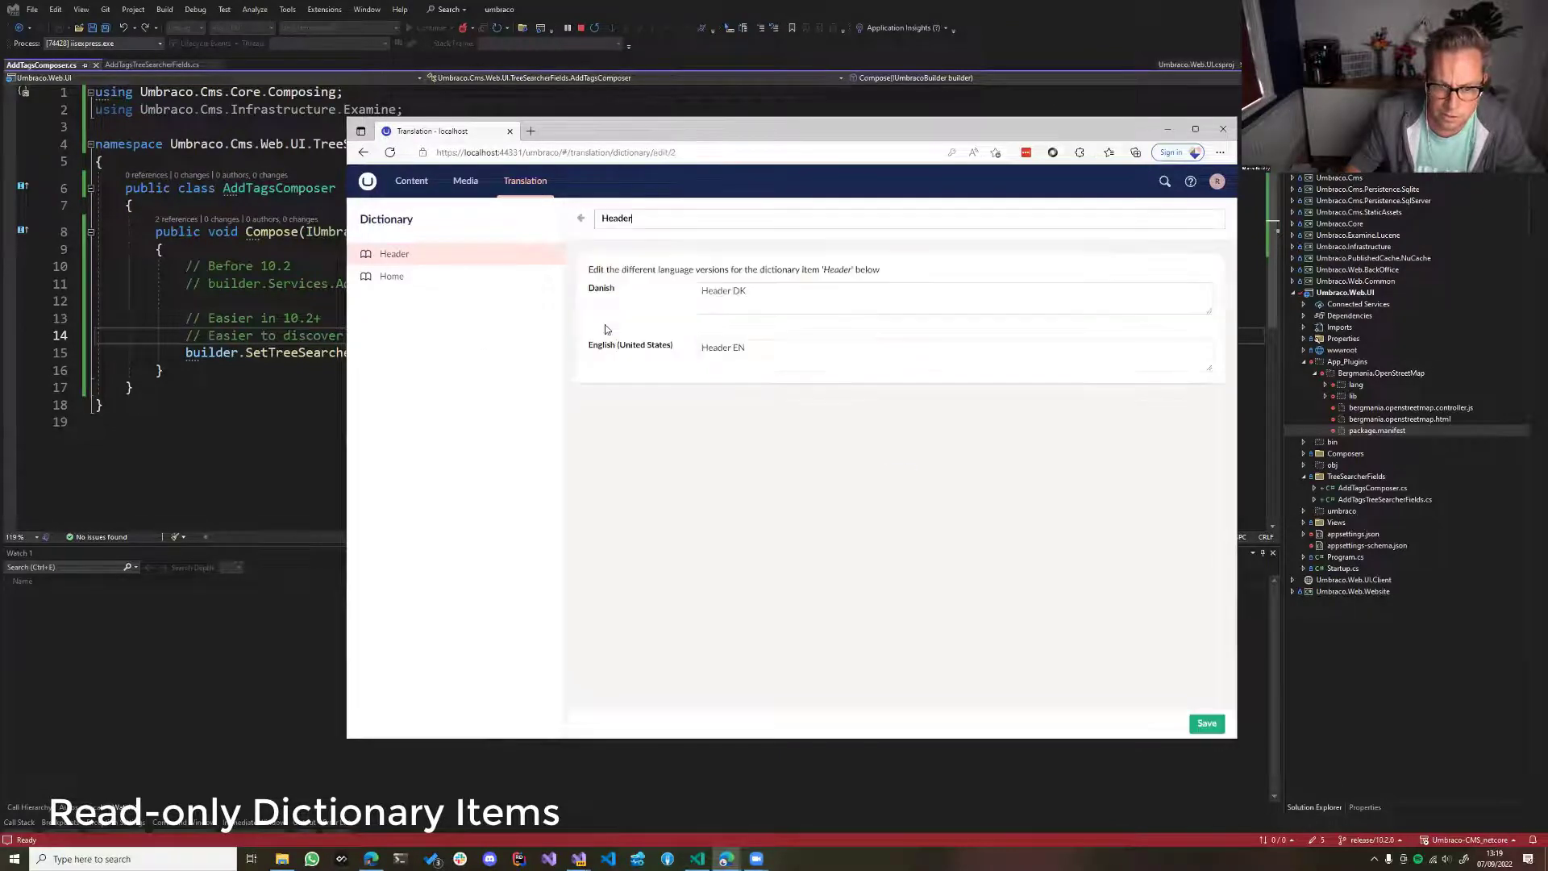
pyautogui.doubleClick(770, 295)
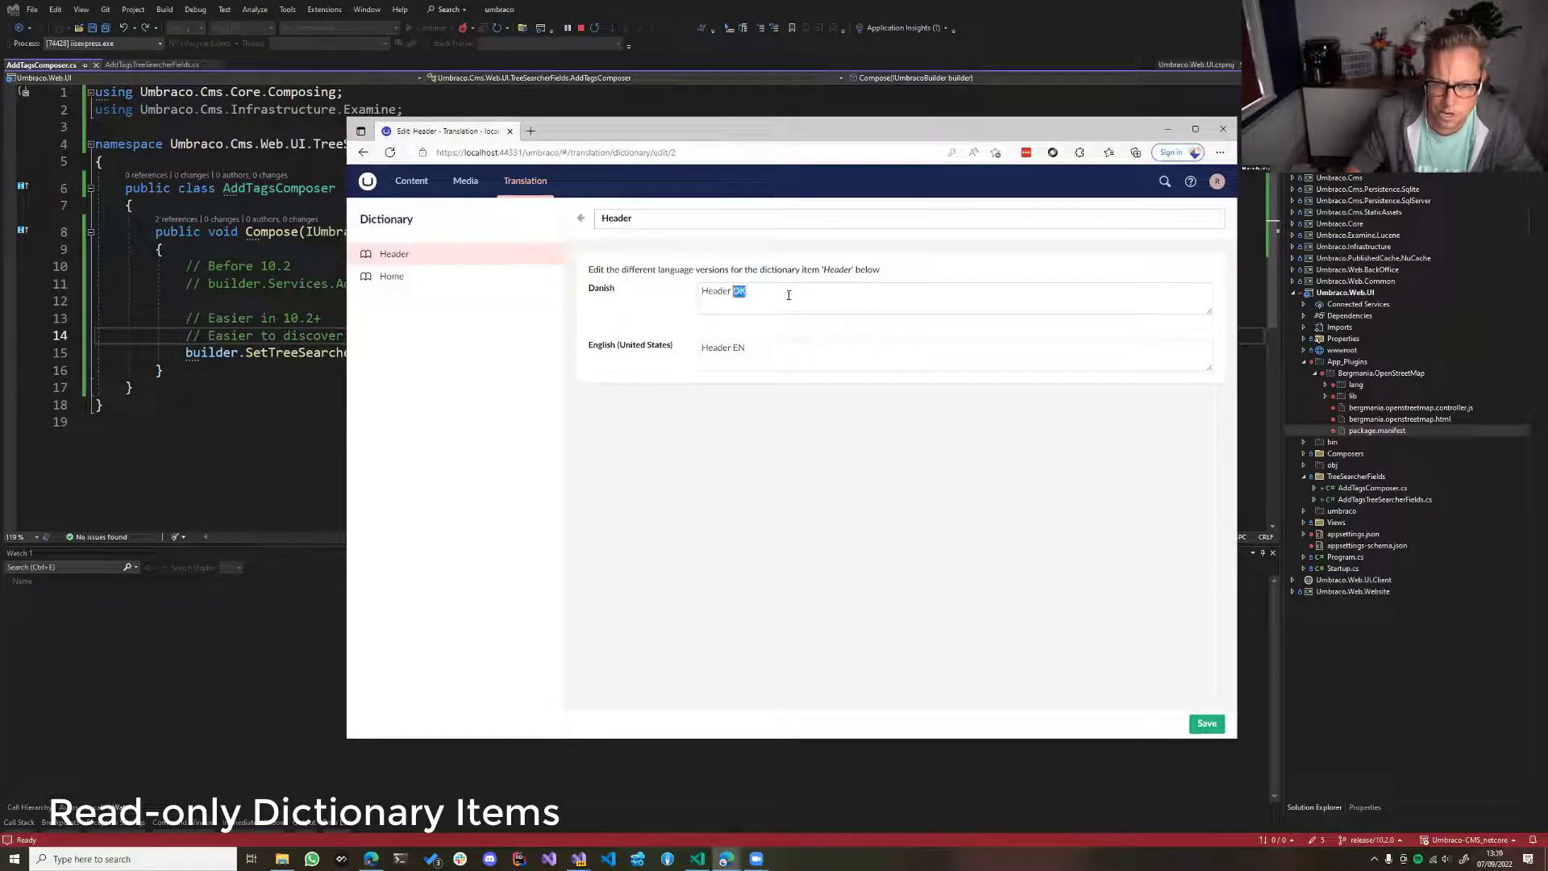
pyautogui.click(788, 295)
pyautogui.write('HER')
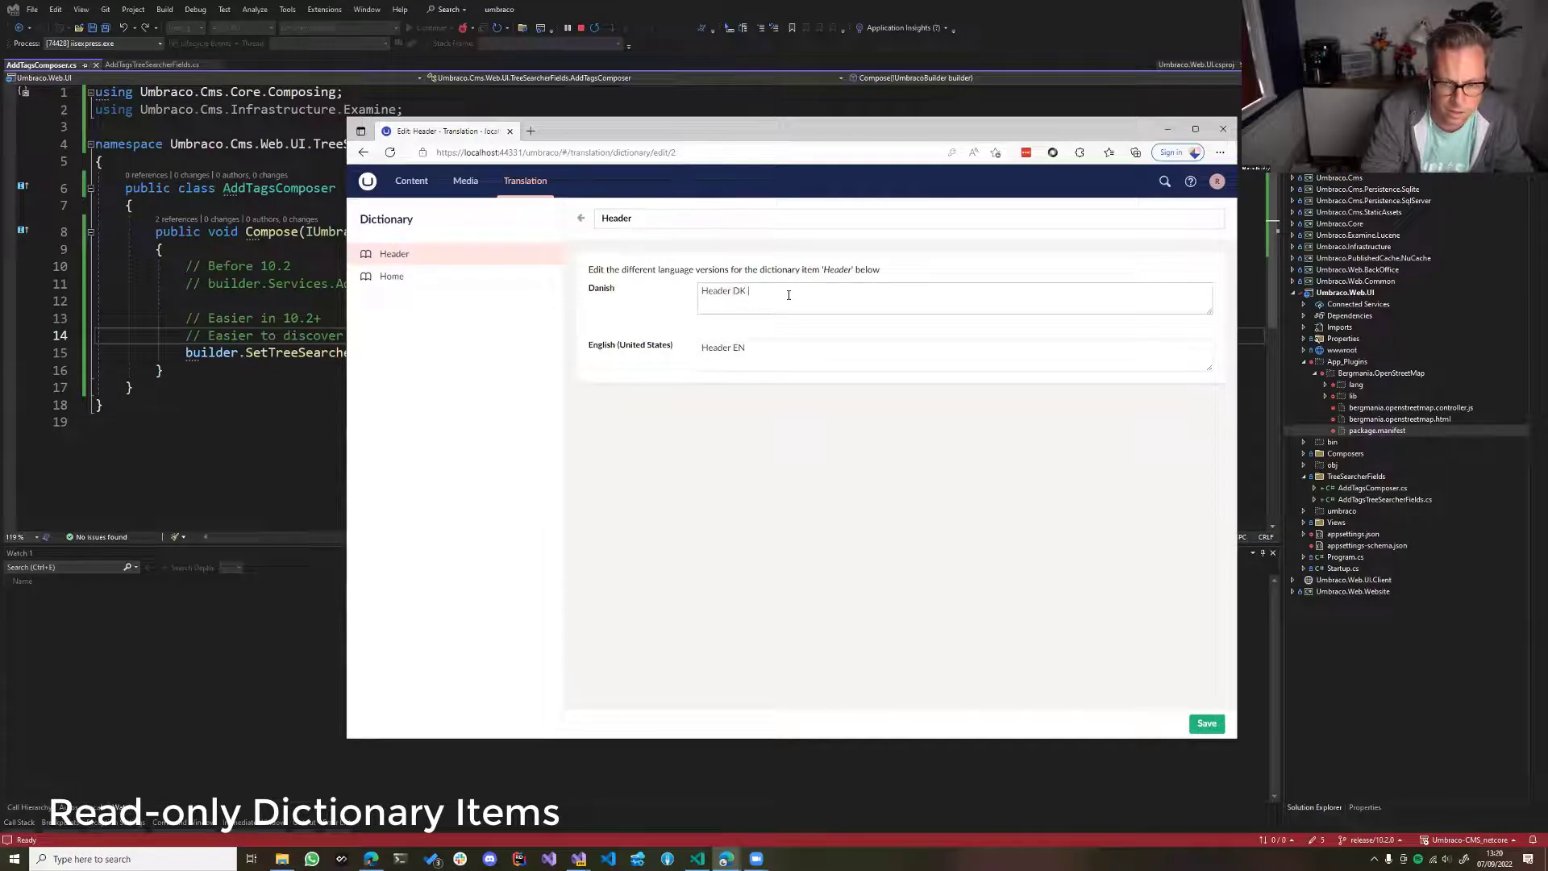
pyautogui.write('E')
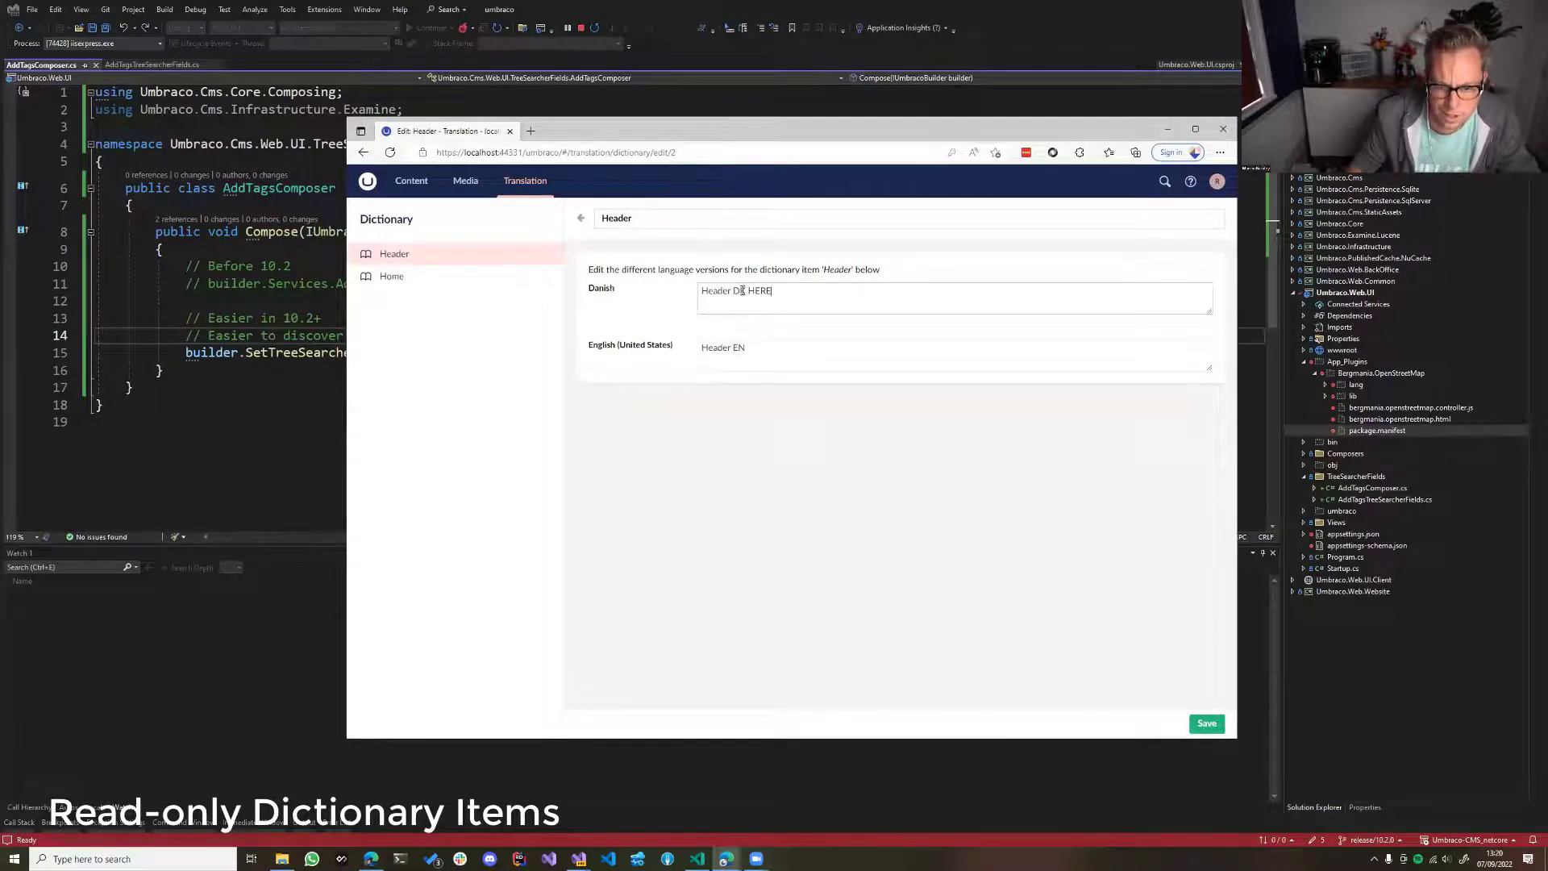
# Highlight the English 'Header EN' and Danish values, then try leaving via the back arrow
pyautogui.tripleClick(746, 352)
pyautogui.click(748, 355)
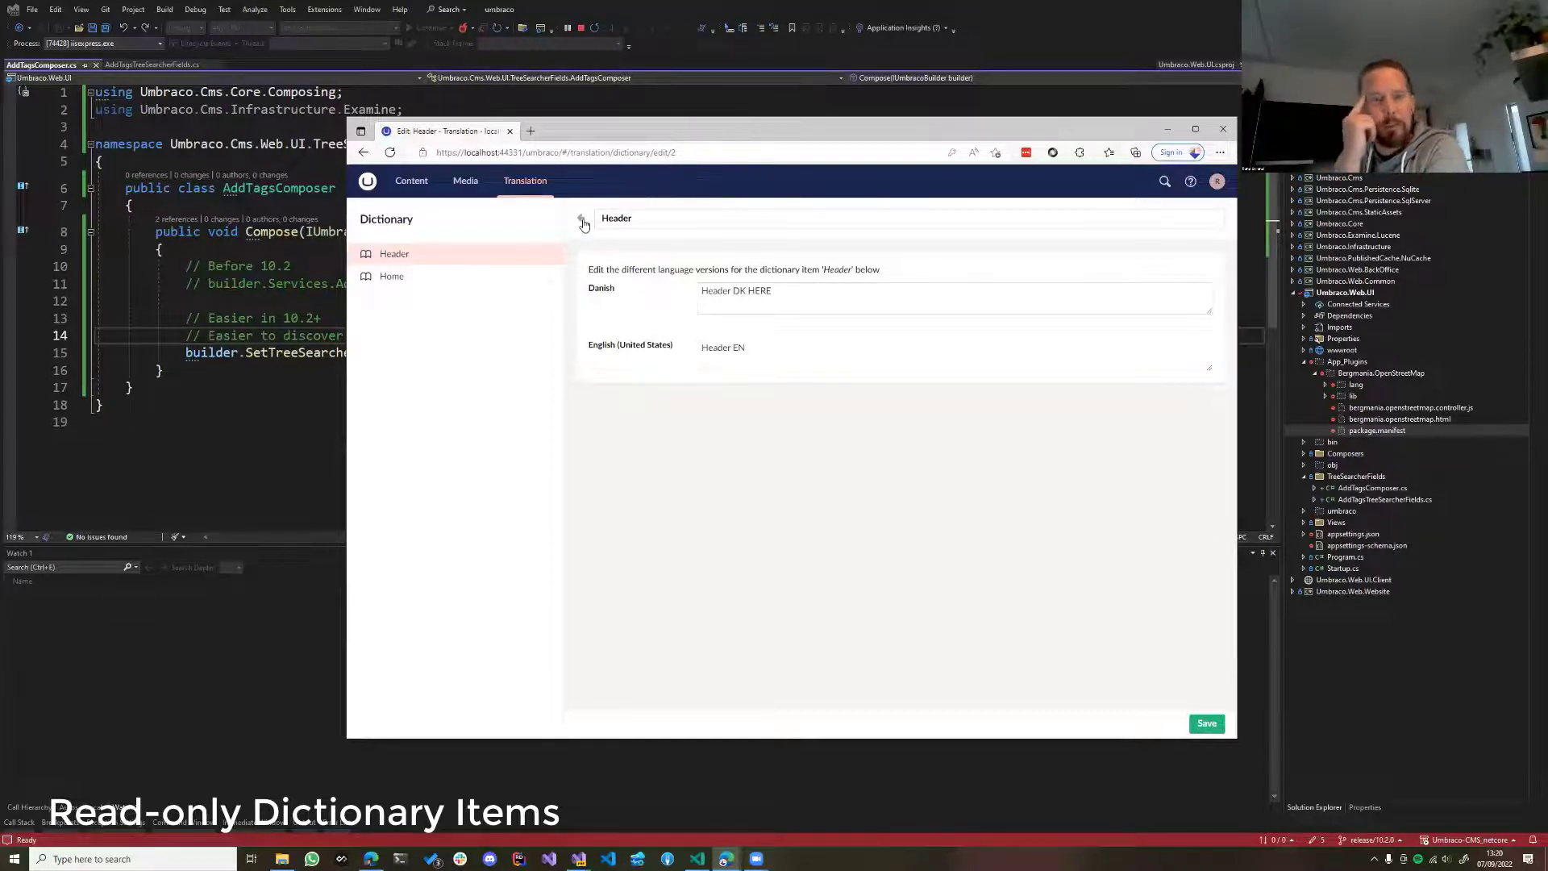
pyautogui.tripleClick(815, 349)
pyautogui.tripleClick(837, 298)
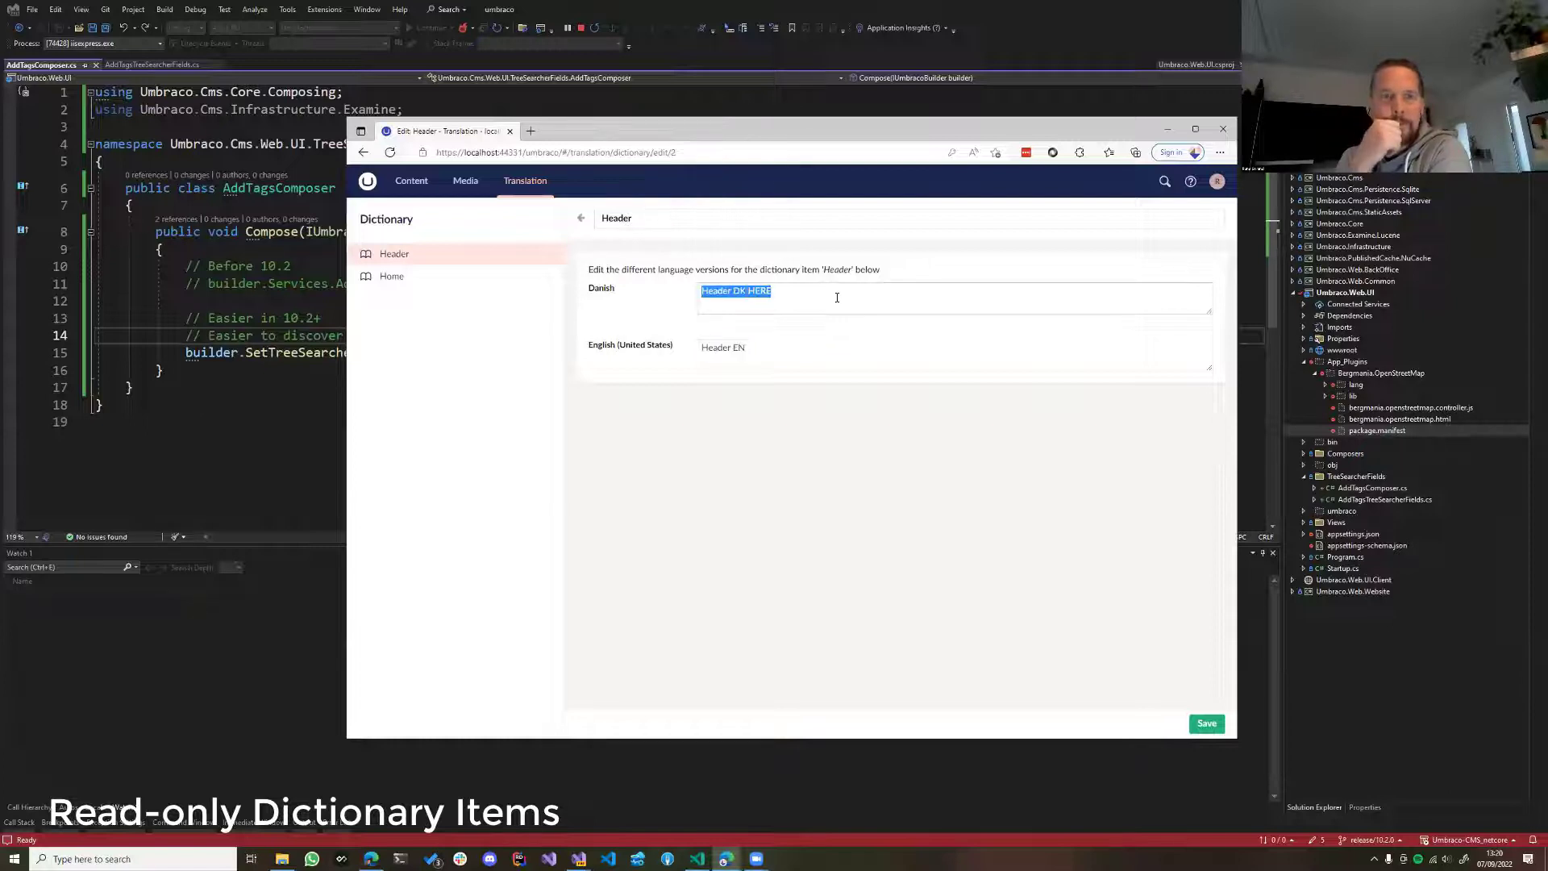
pyautogui.click(830, 315)
pyautogui.tripleClick(830, 315)
pyautogui.click(812, 356)
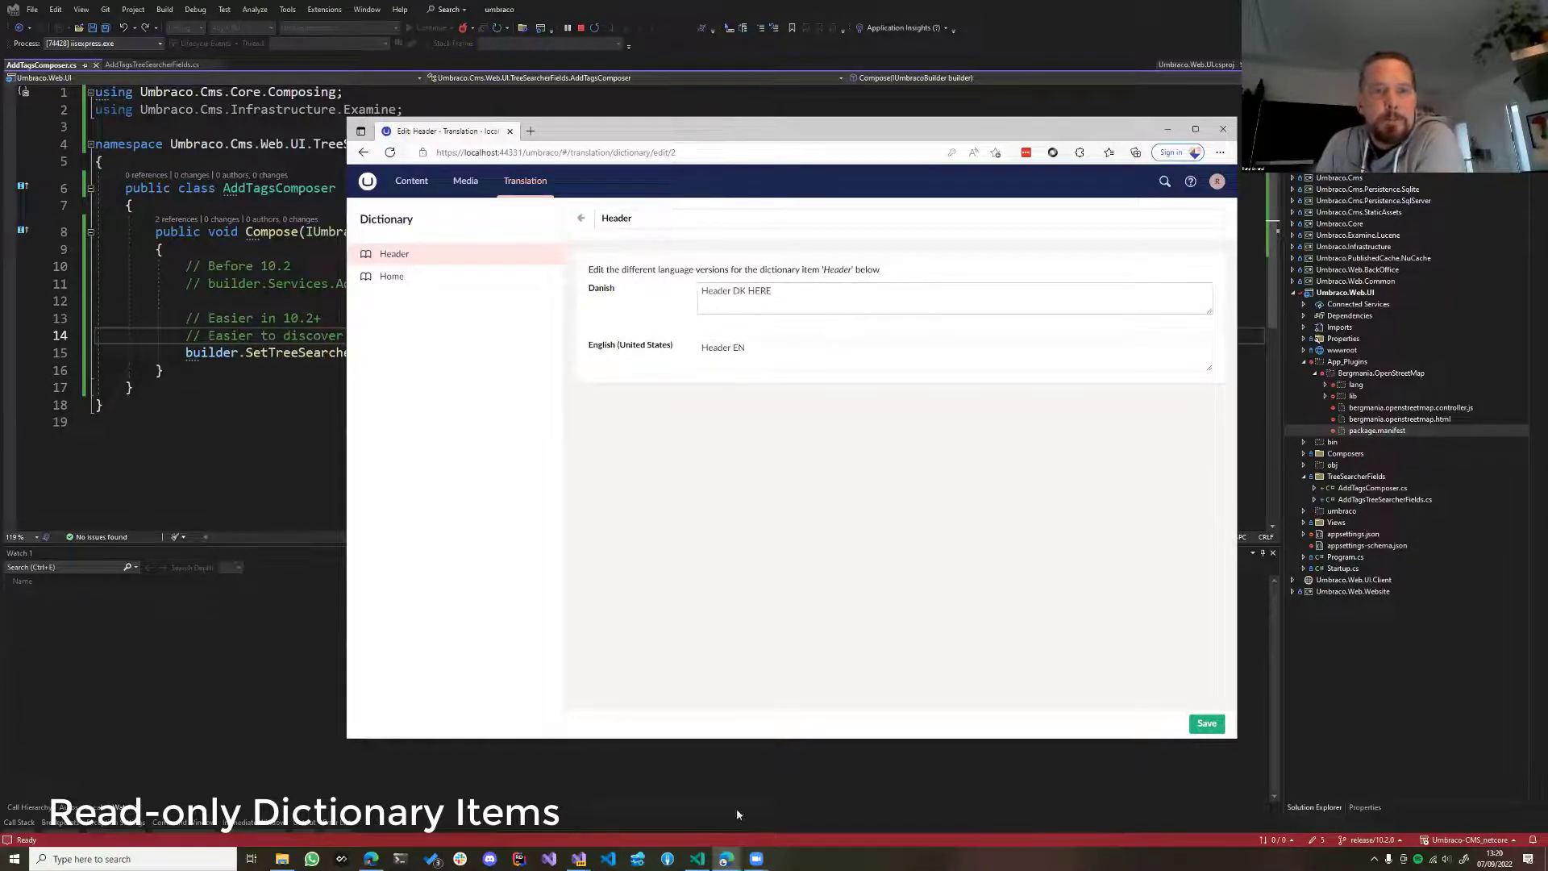
pyautogui.click(581, 220)
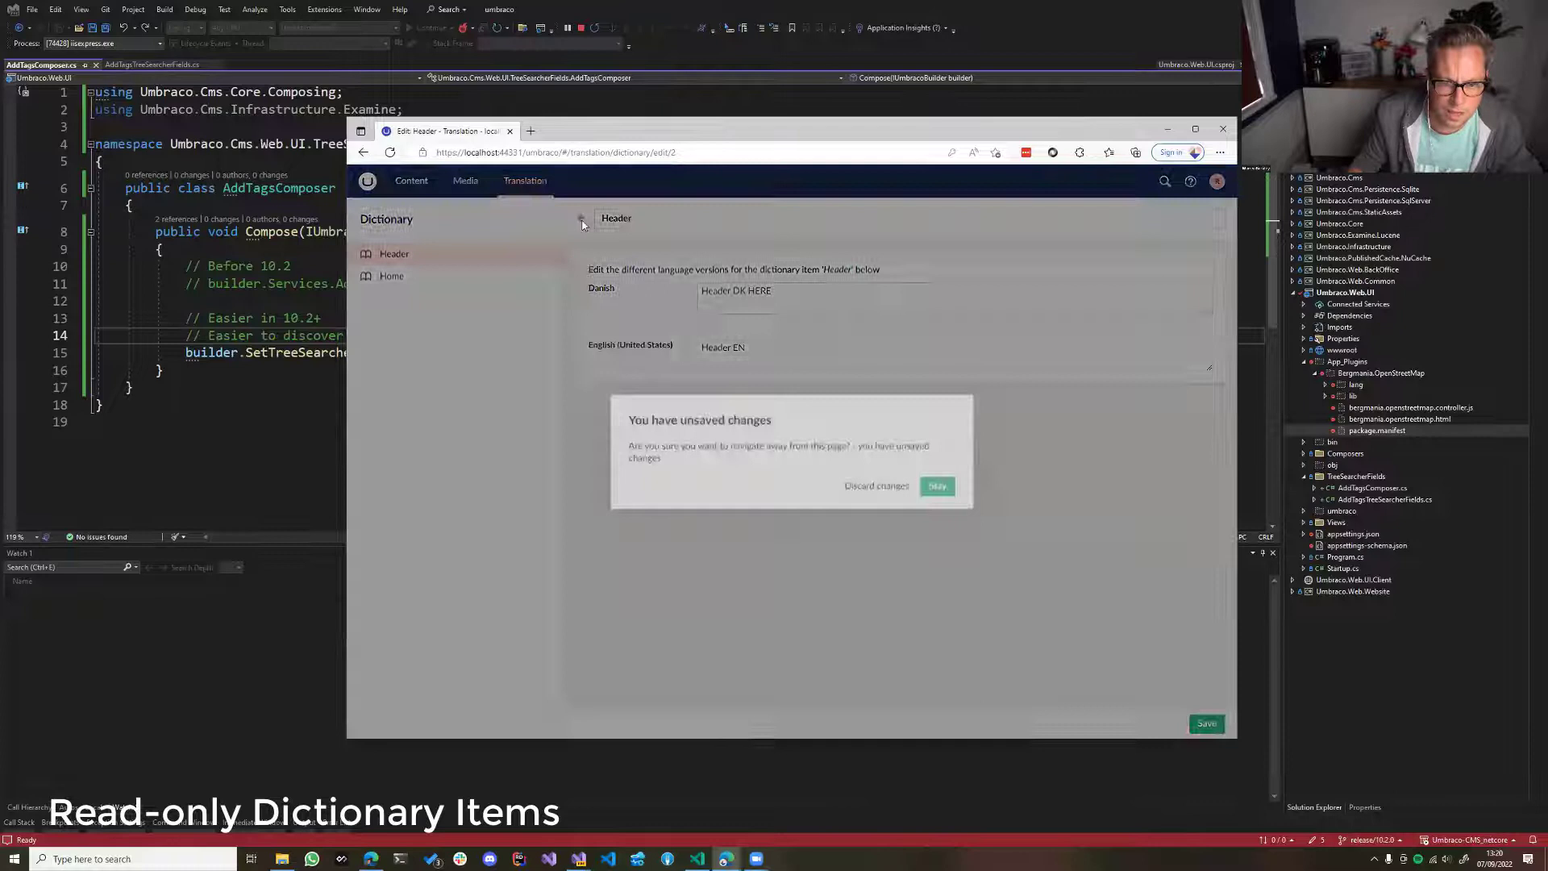
# Discard the unsaved Header edits in the warning dialog
pyautogui.click(885, 487)
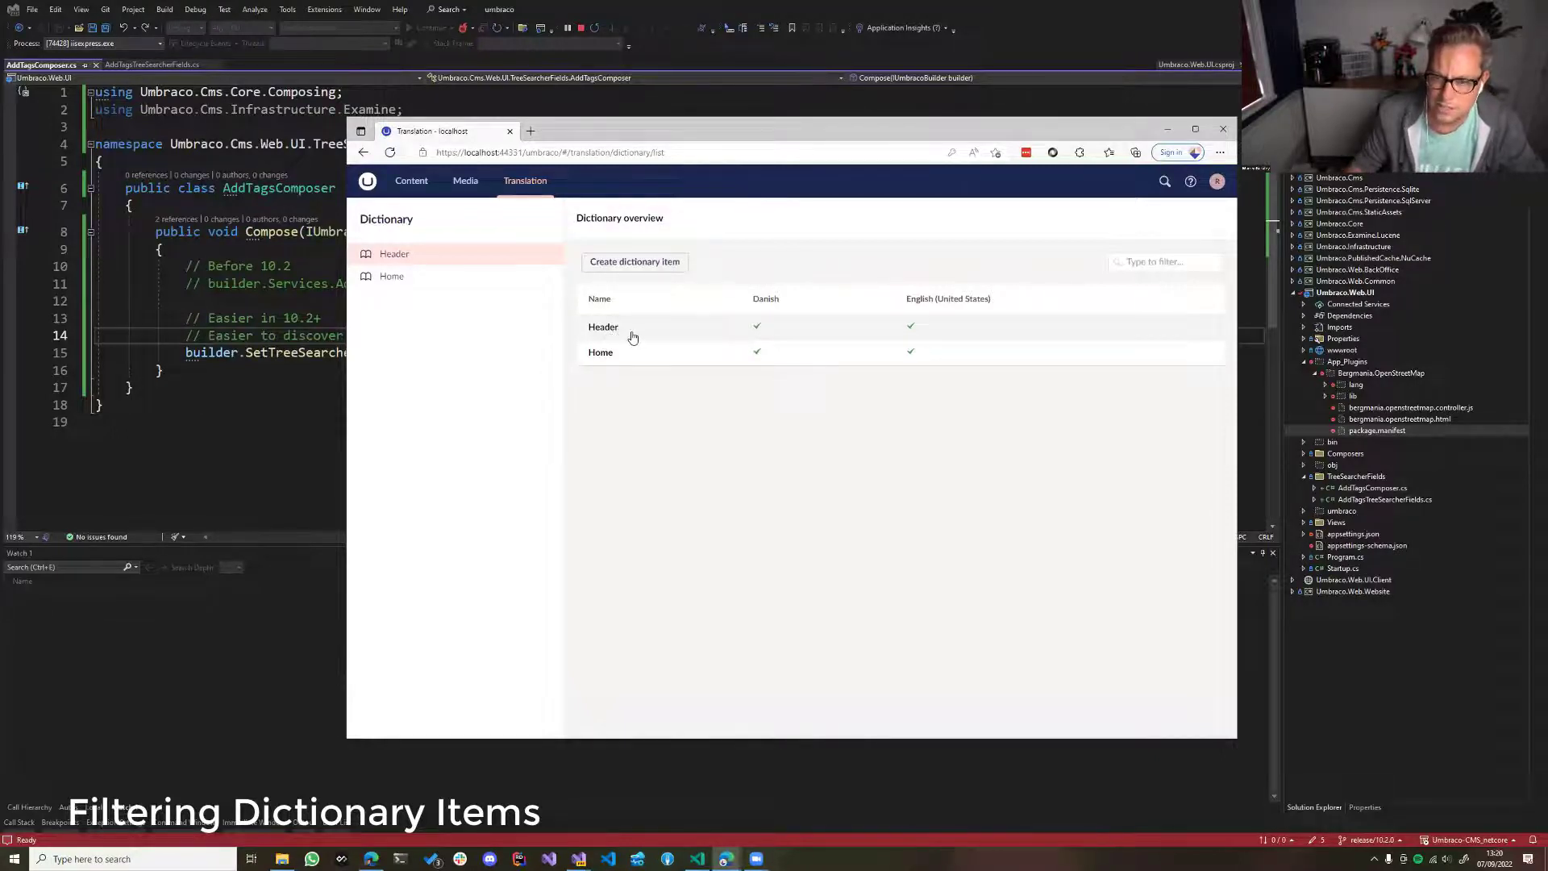
# Filter the dictionary by 'he', clear the filter, then log out from the user profile panel
pyautogui.click(1166, 262)
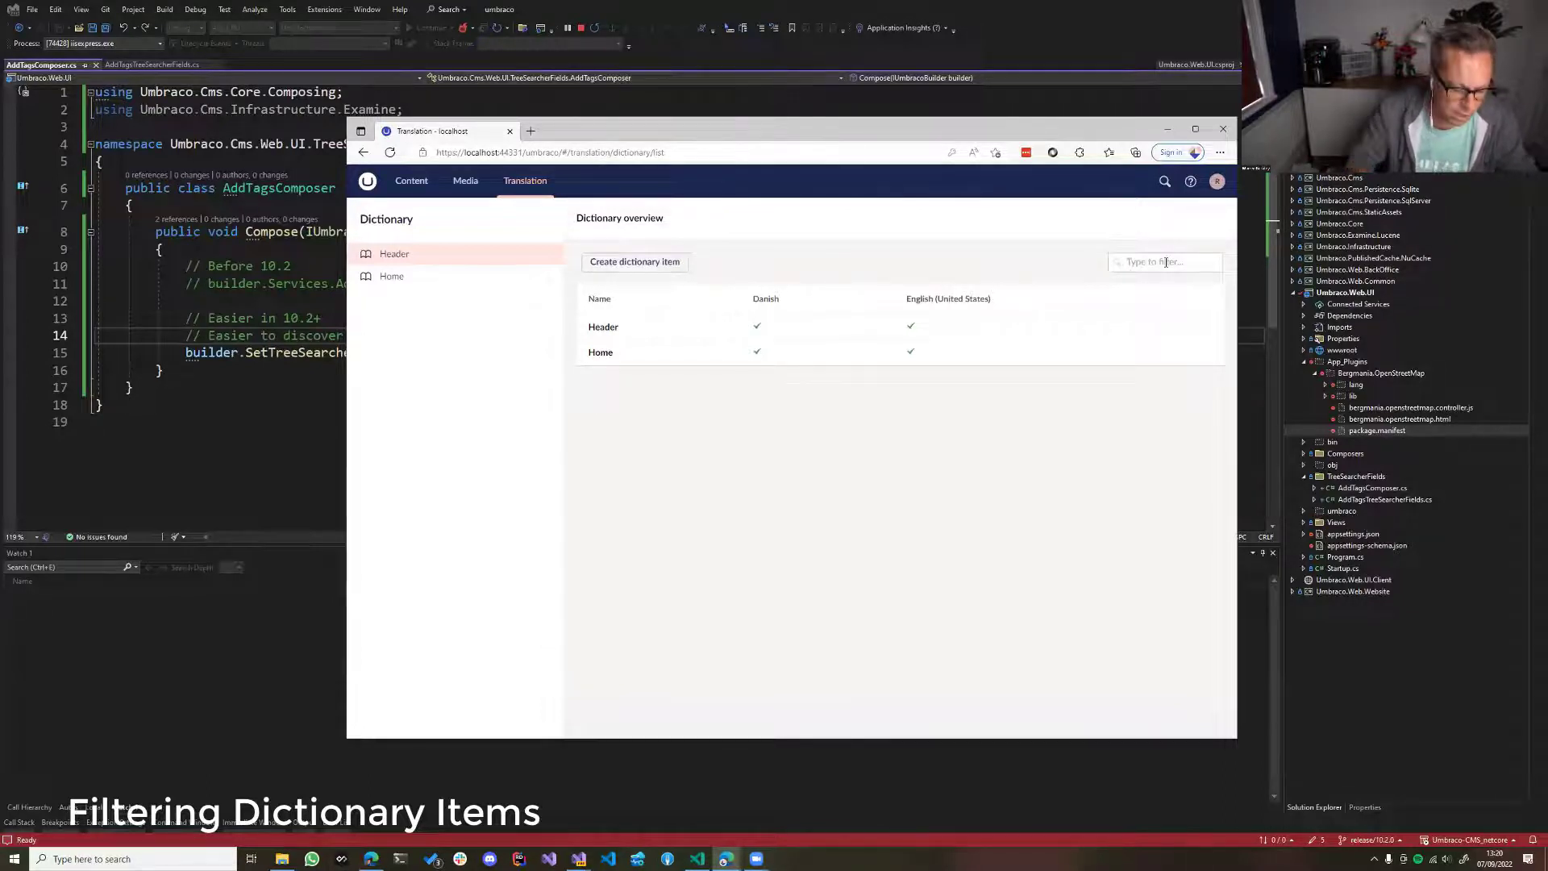
pyautogui.write('H')
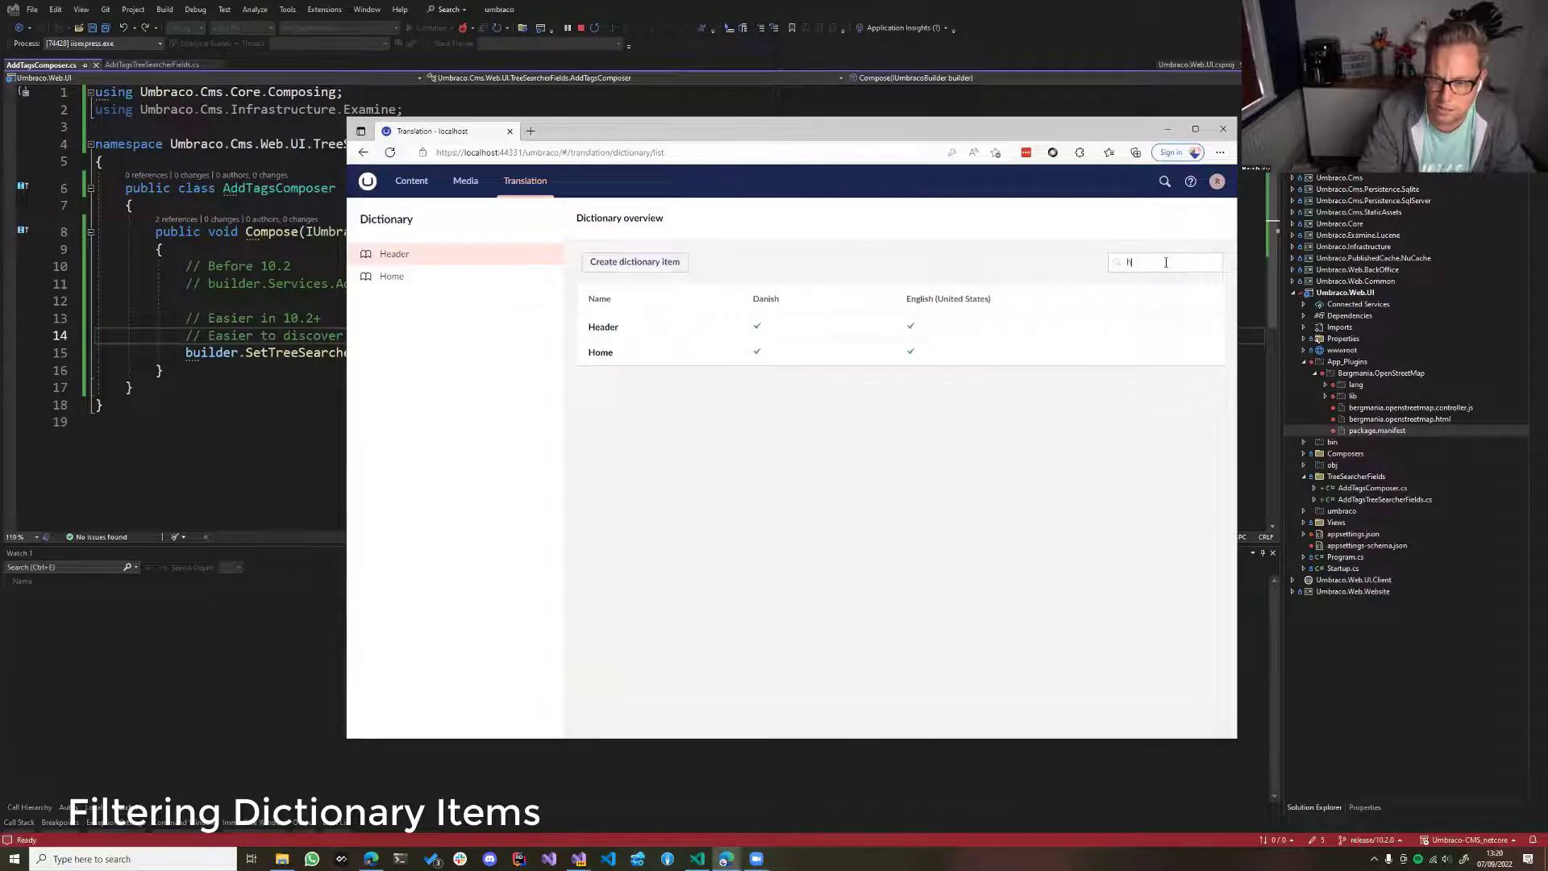
pyautogui.write('e')
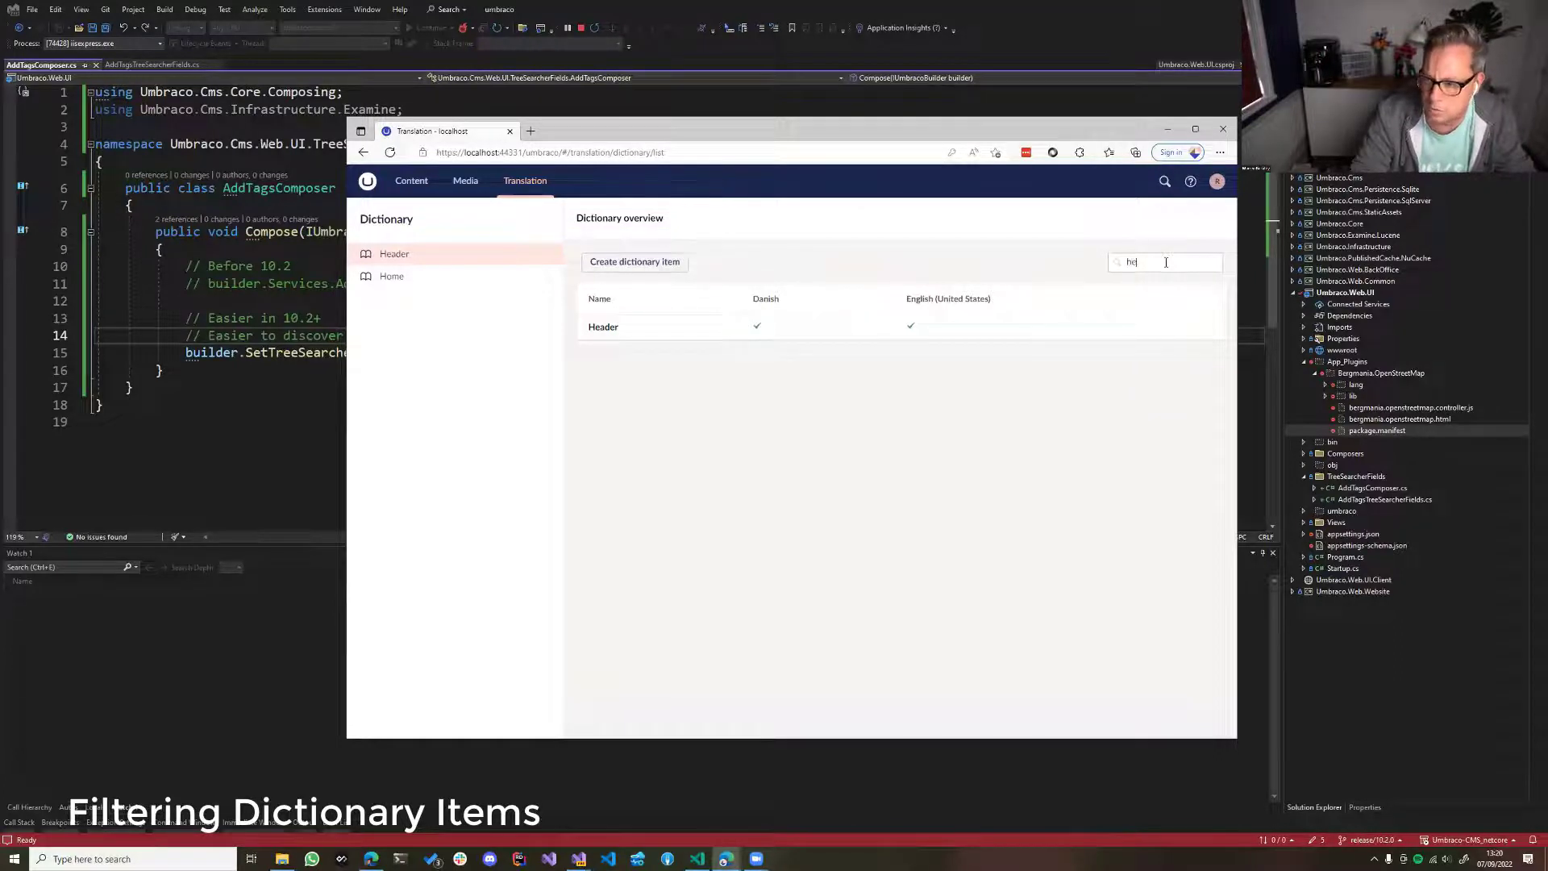
pyautogui.click(1166, 262)
pyautogui.press('BackSpace')
pyautogui.press('BackSpace')
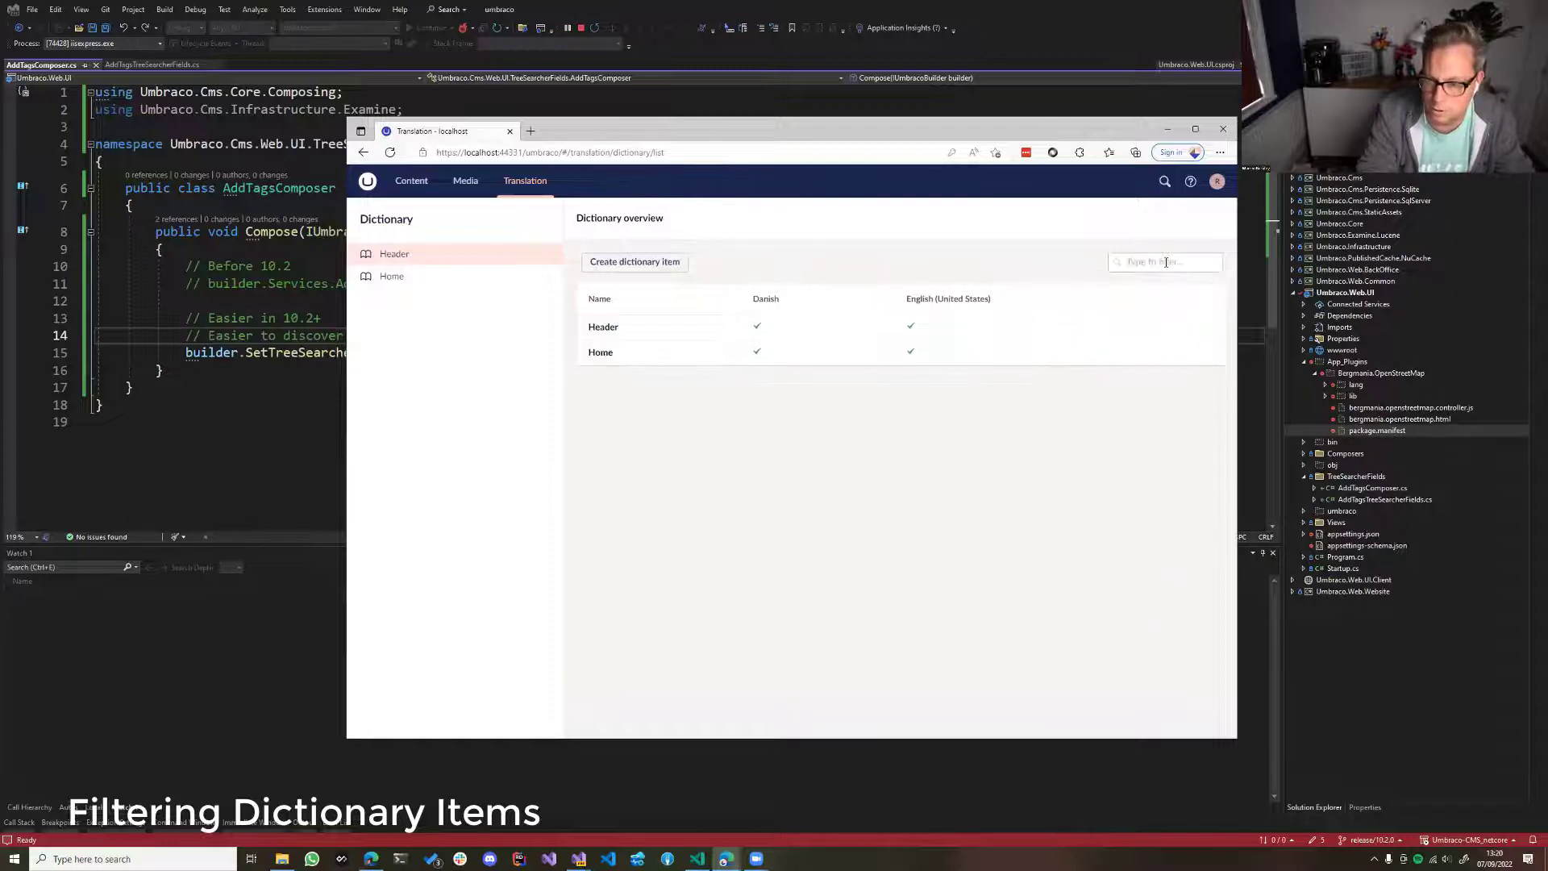
pyautogui.write('he')
pyautogui.press('BackSpace')
pyautogui.press('BackSpace')
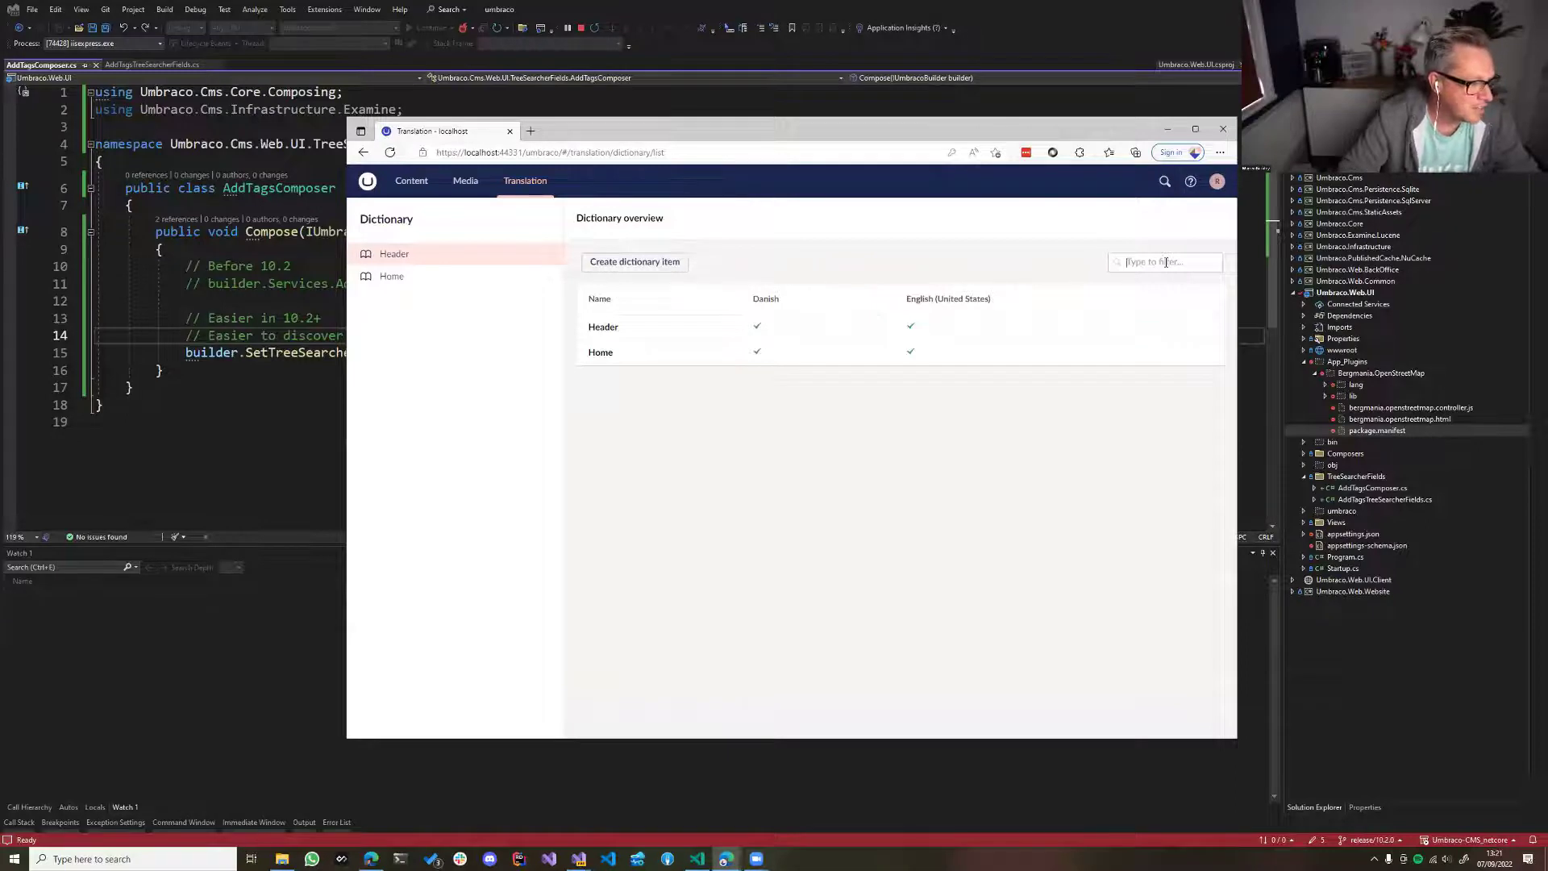
pyautogui.click(1218, 183)
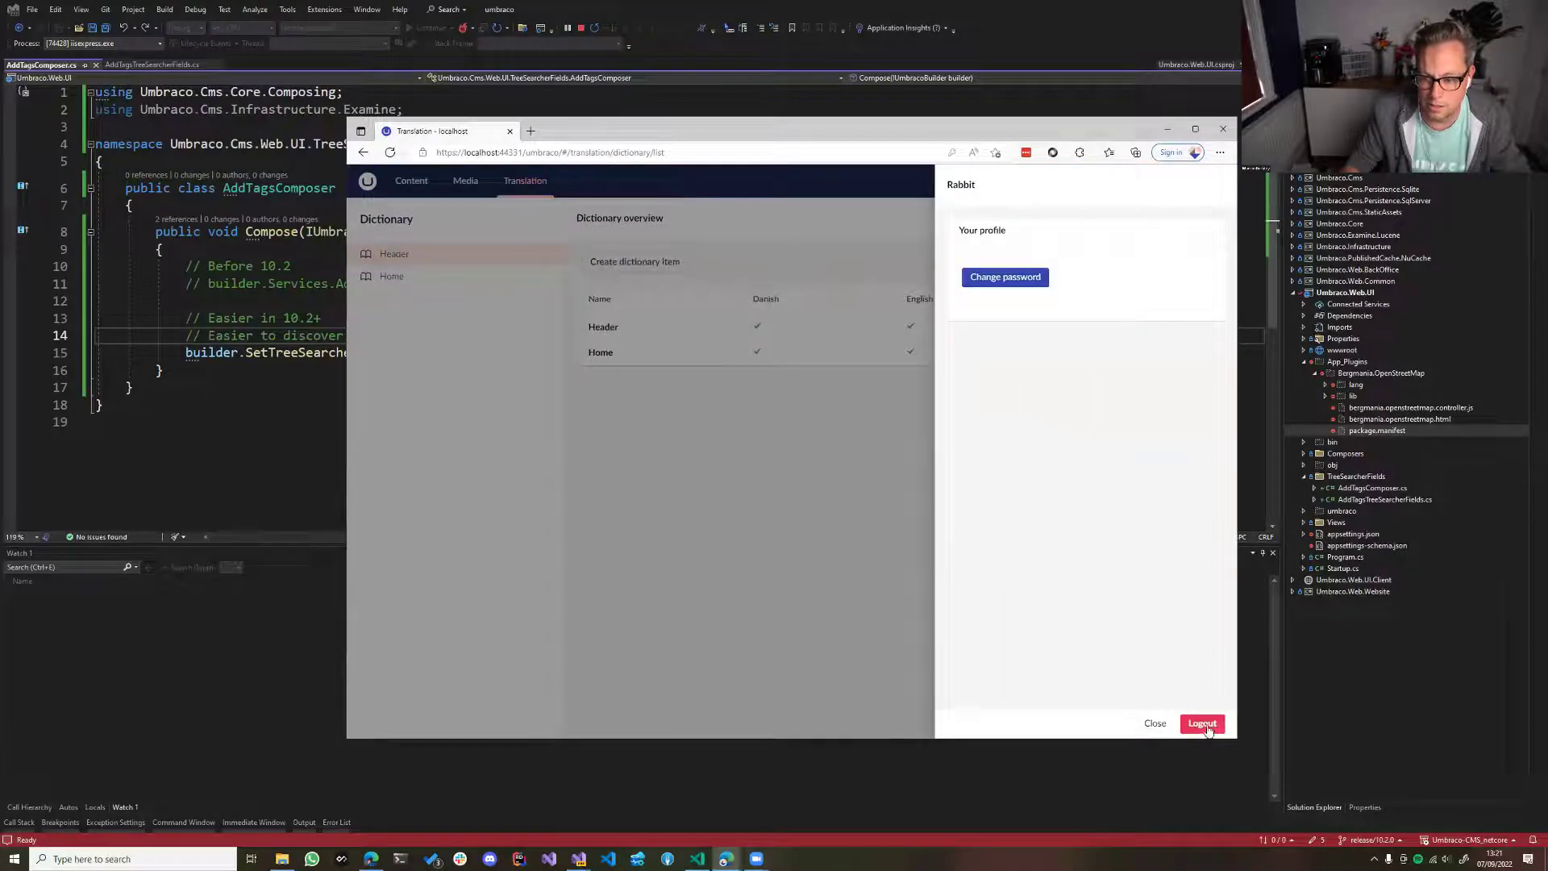
pyautogui.click(1206, 728)
# Log back in using the saved email suggestion and the account password
pyautogui.click(734, 422)
pyautogui.write('warr')
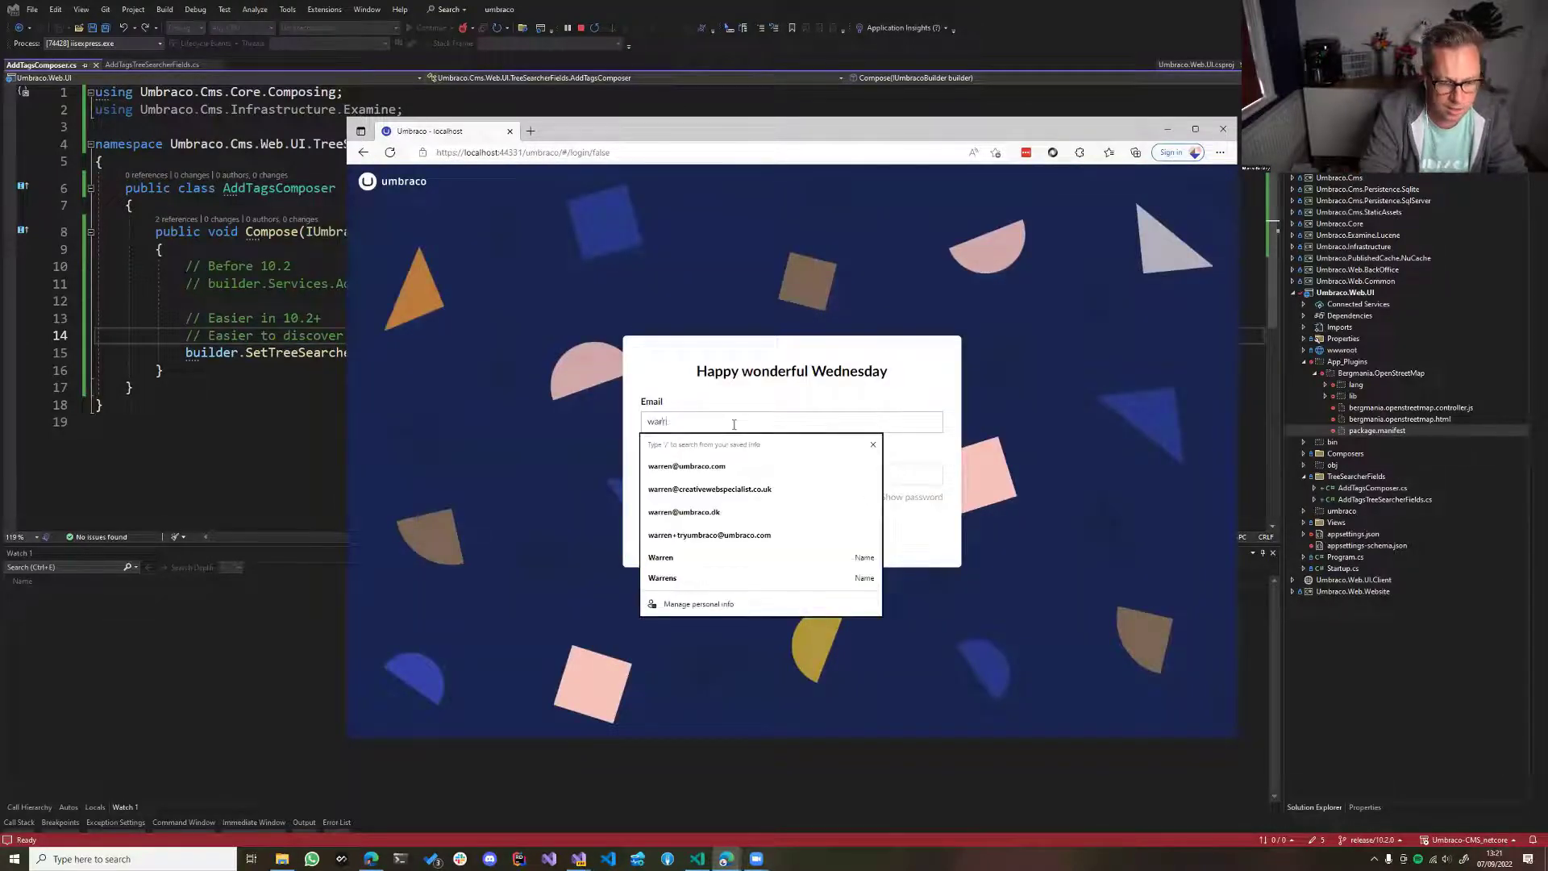
pyautogui.press('Down')
pyautogui.press('Return')
pyautogui.press('Tab')
pyautogui.write('********')
pyautogui.press('Return')
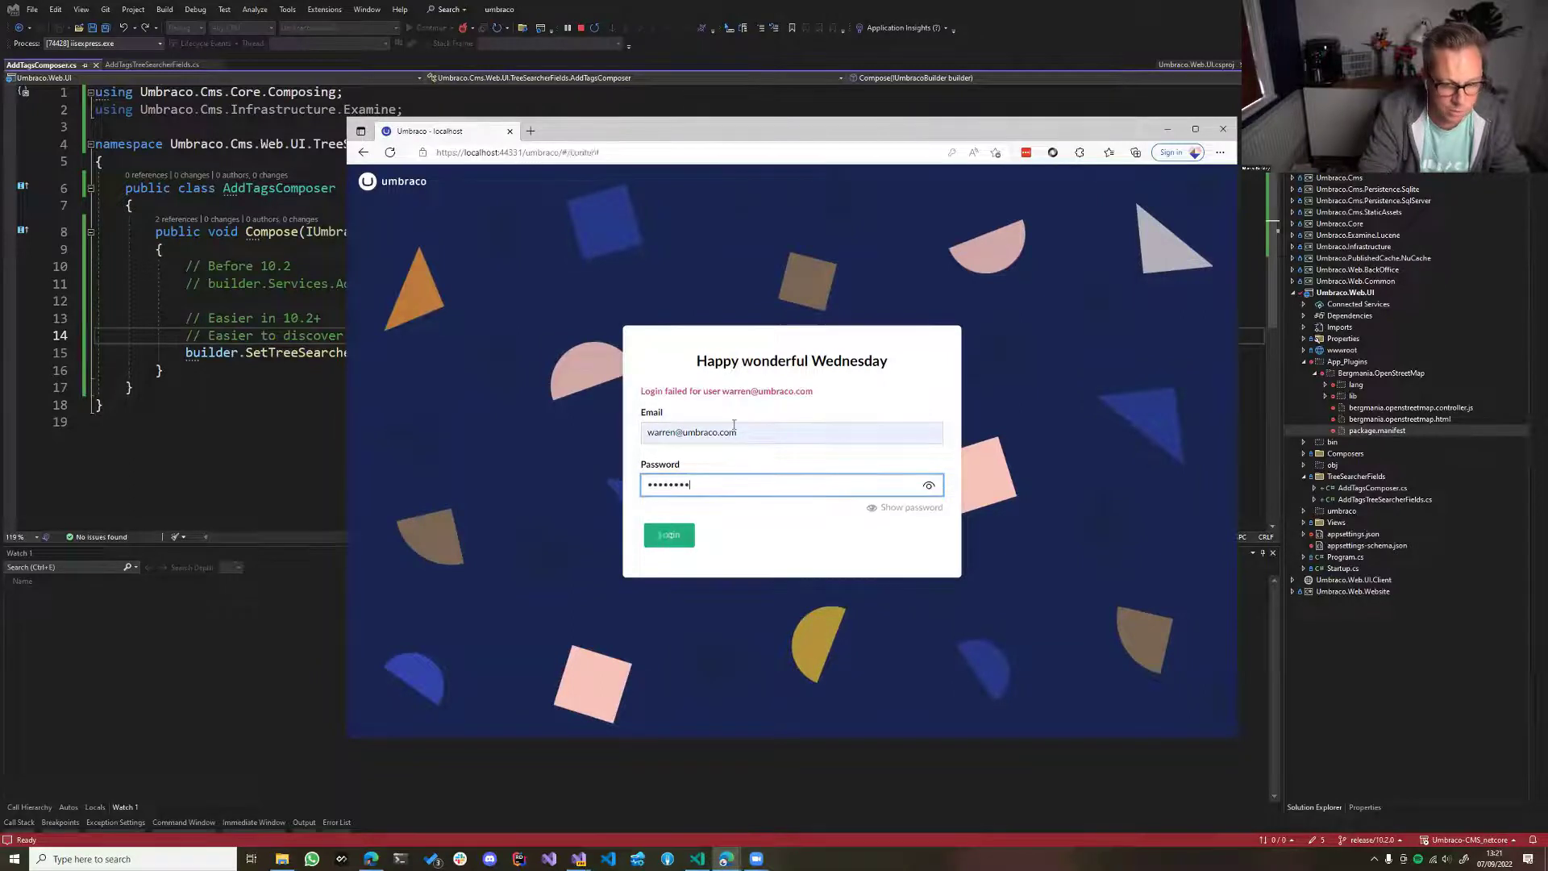
pyautogui.write('********')
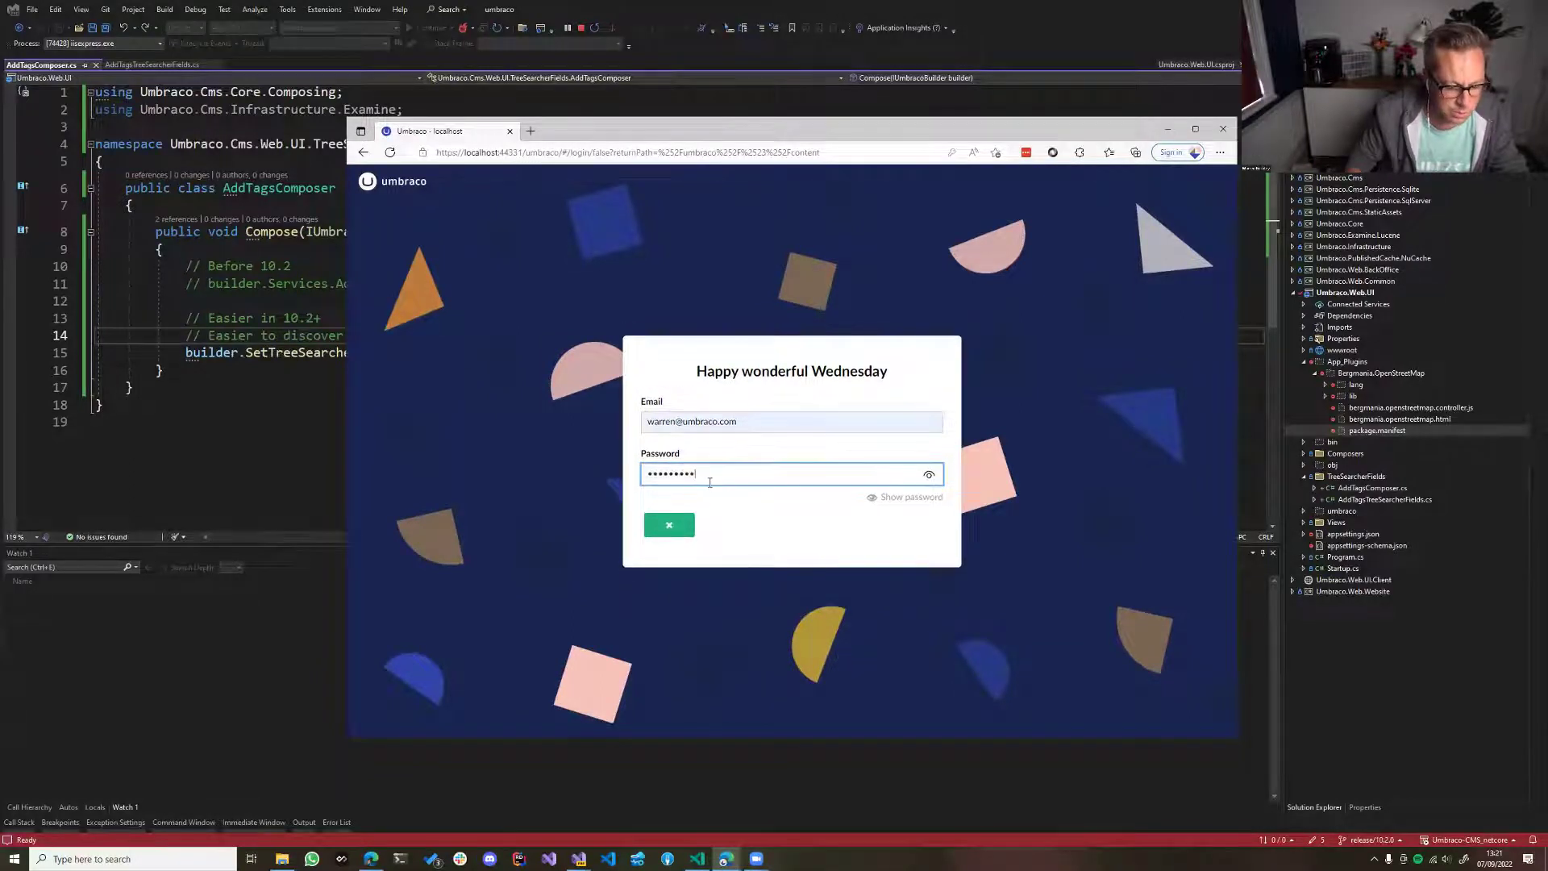
pyautogui.press('Return')
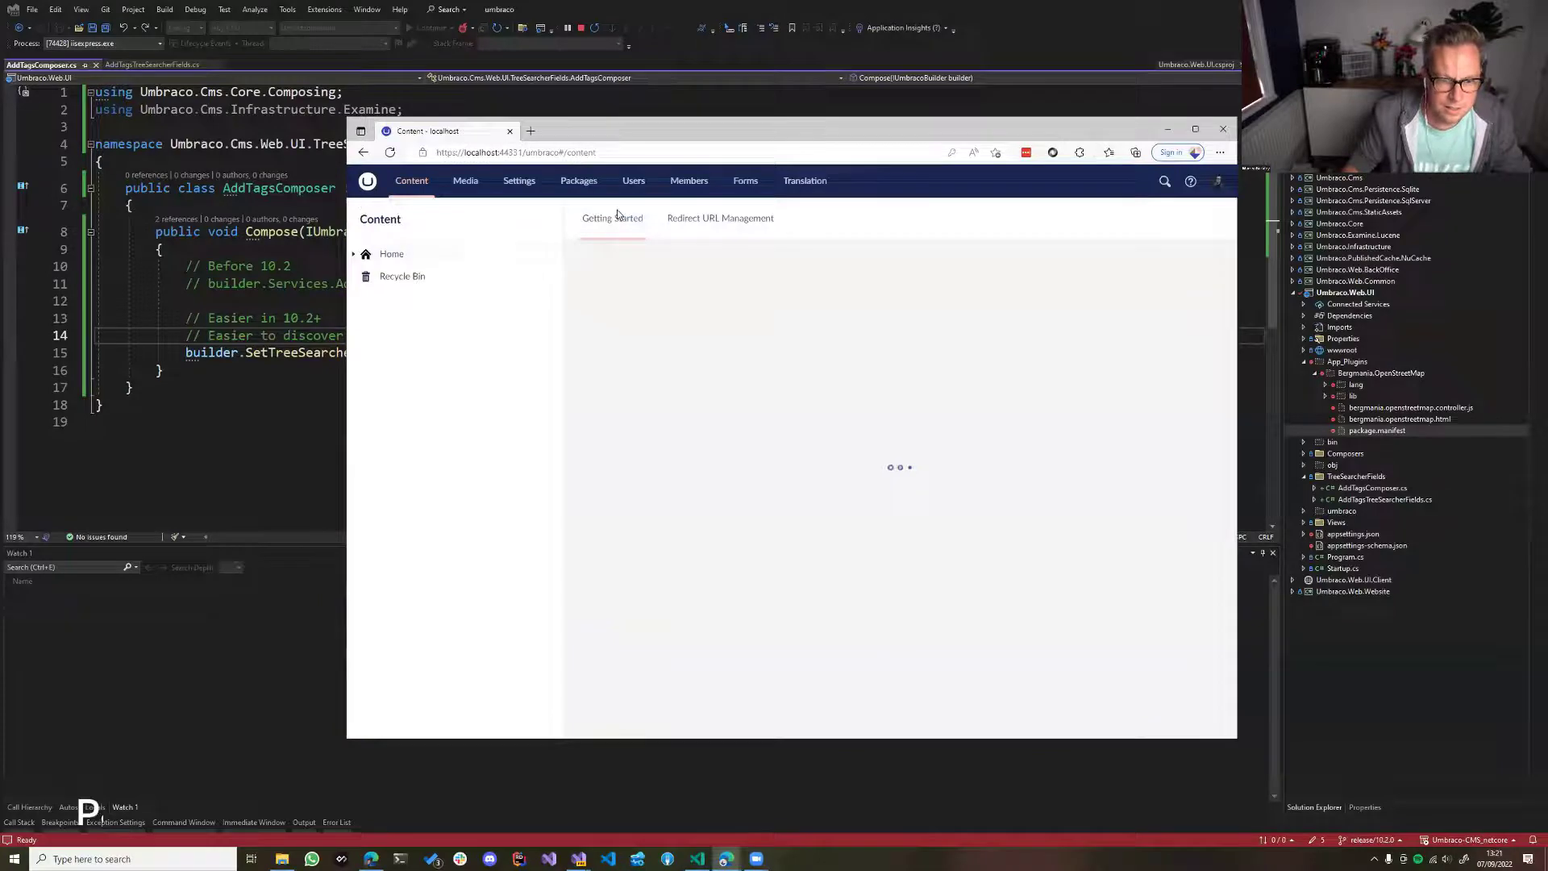
# List installed packages and point out versions: TagHelpers 0.8.0.0, Starter-Kit blank, OpenStreetMap Unknown
pyautogui.click(577, 184)
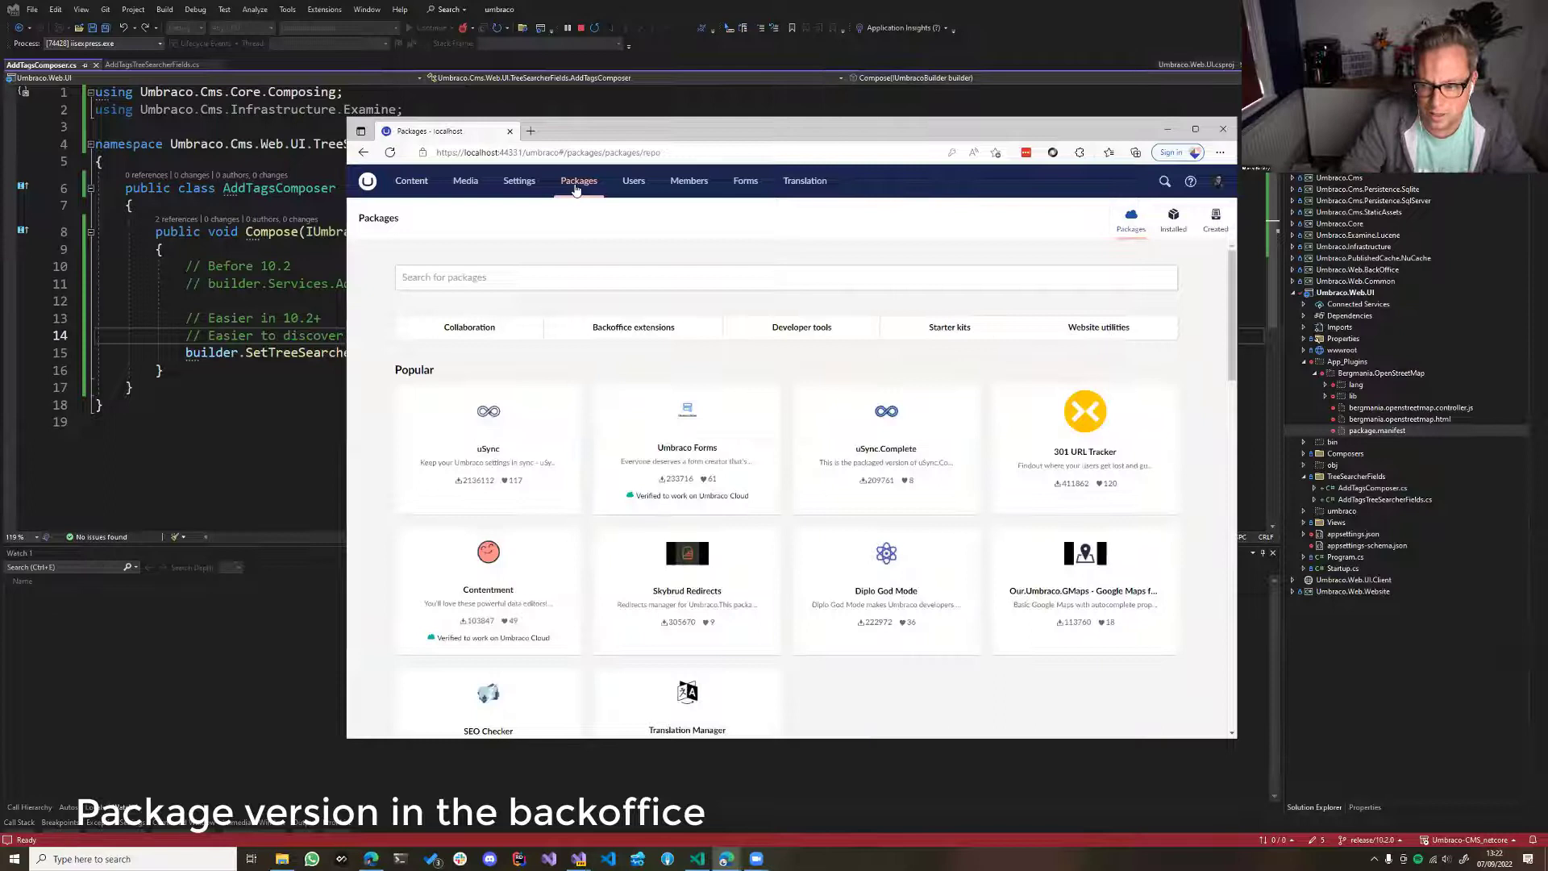
pyautogui.click(1174, 217)
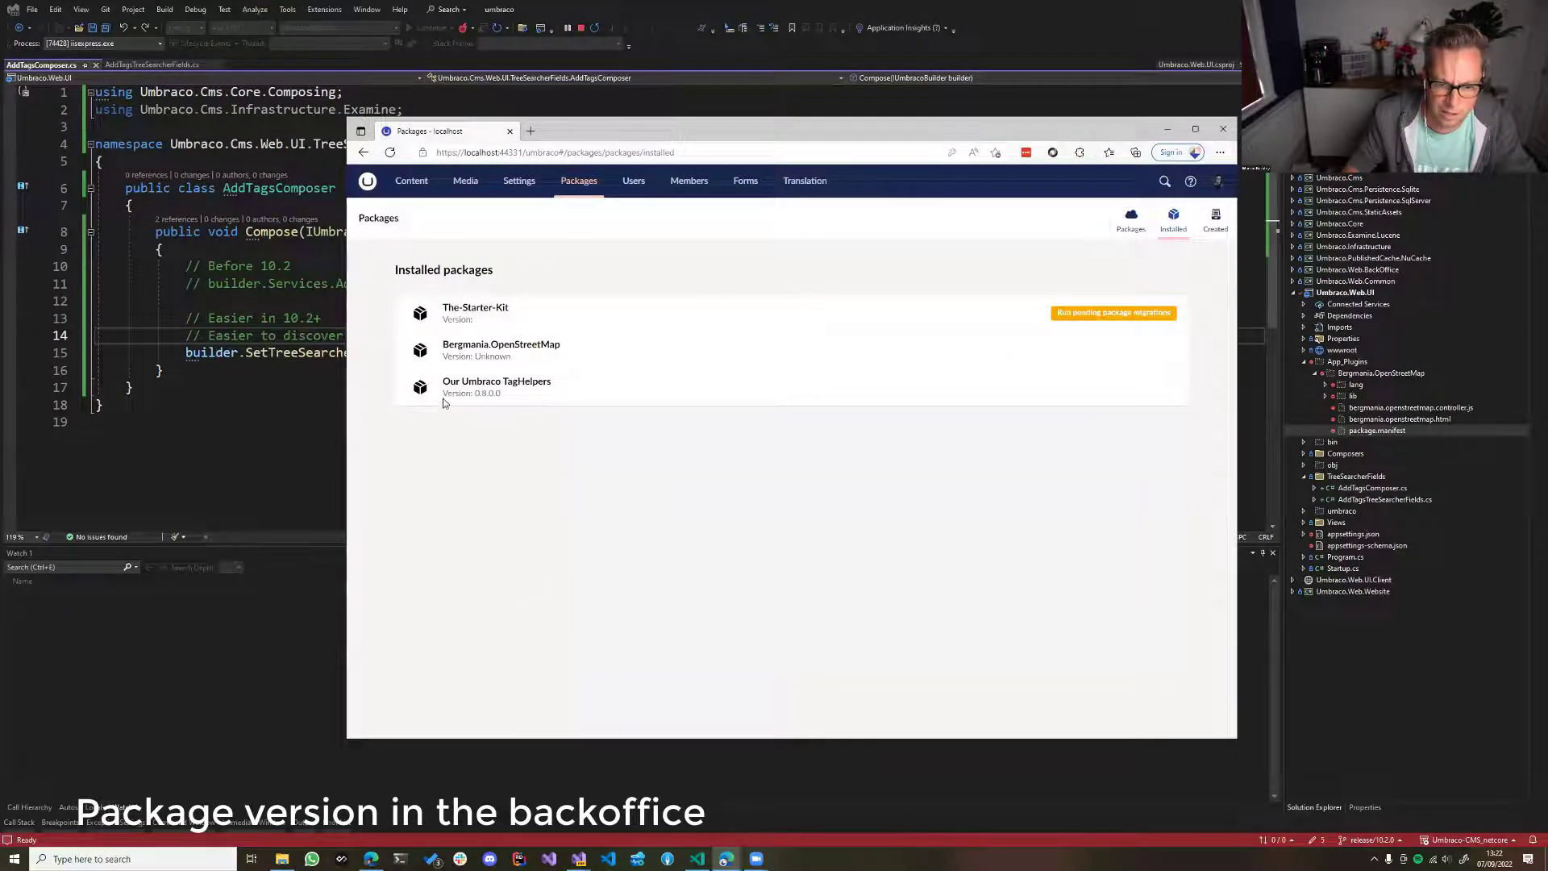
pyautogui.moveTo(444, 395); pyautogui.dragTo(510, 397)
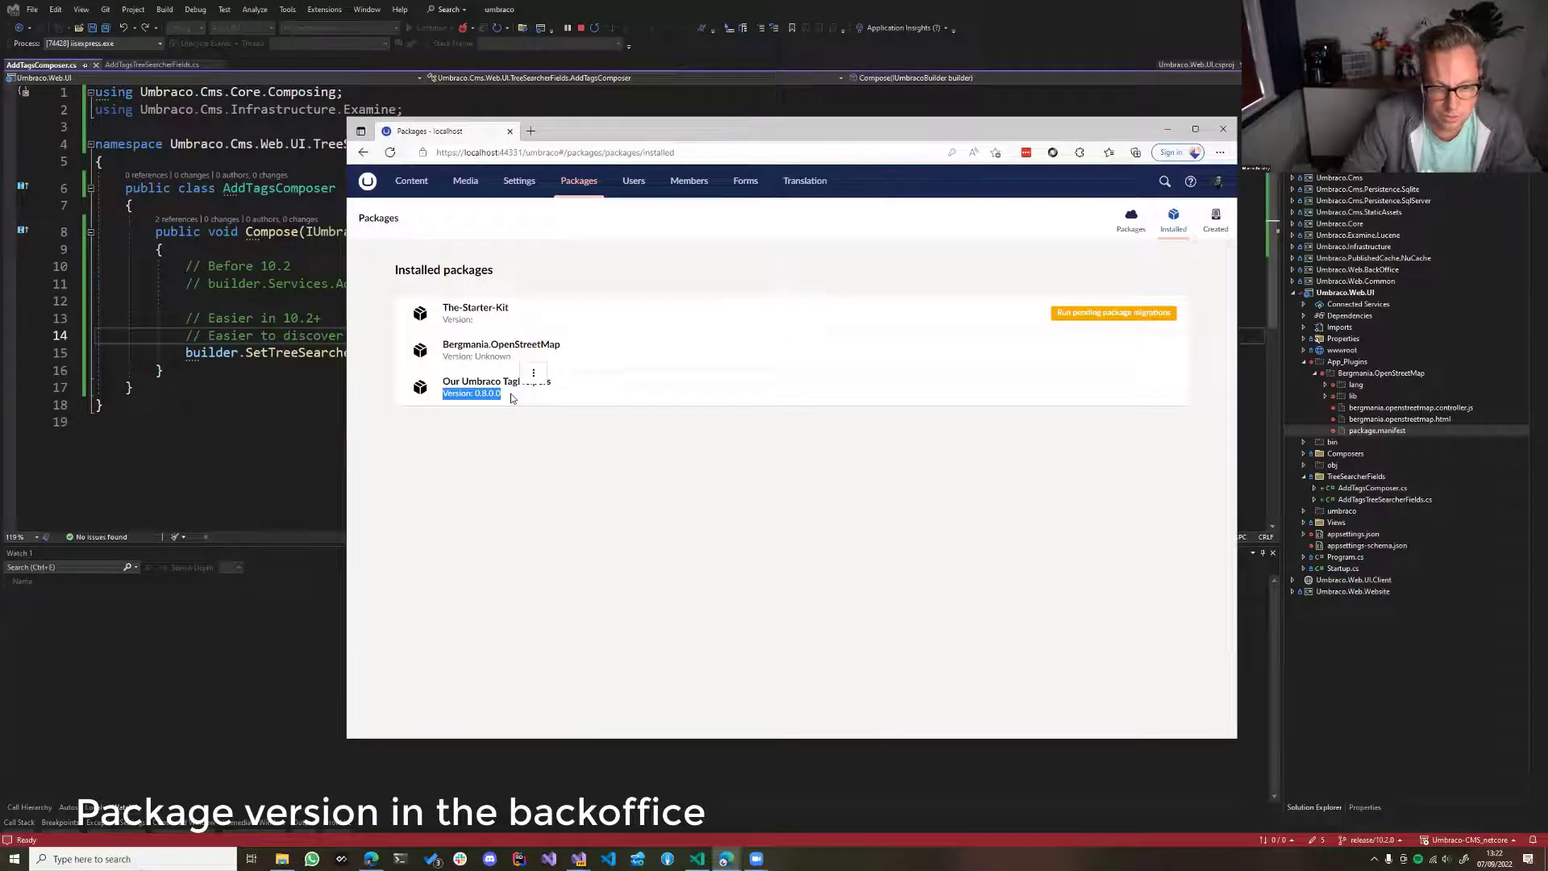
pyautogui.tripleClick(490, 323)
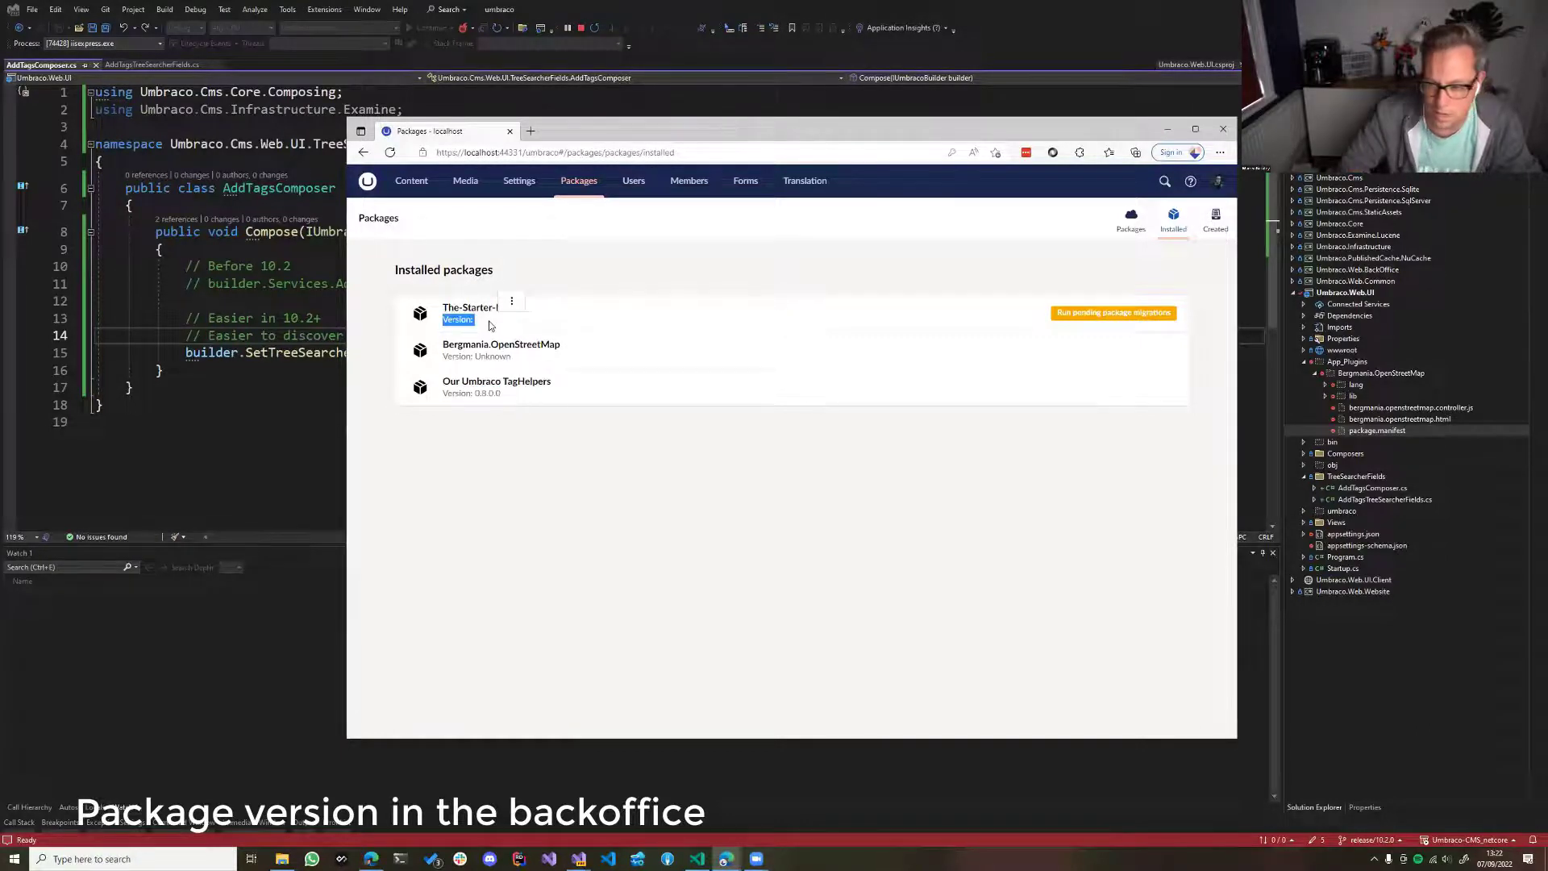
pyautogui.doubleClick(493, 359)
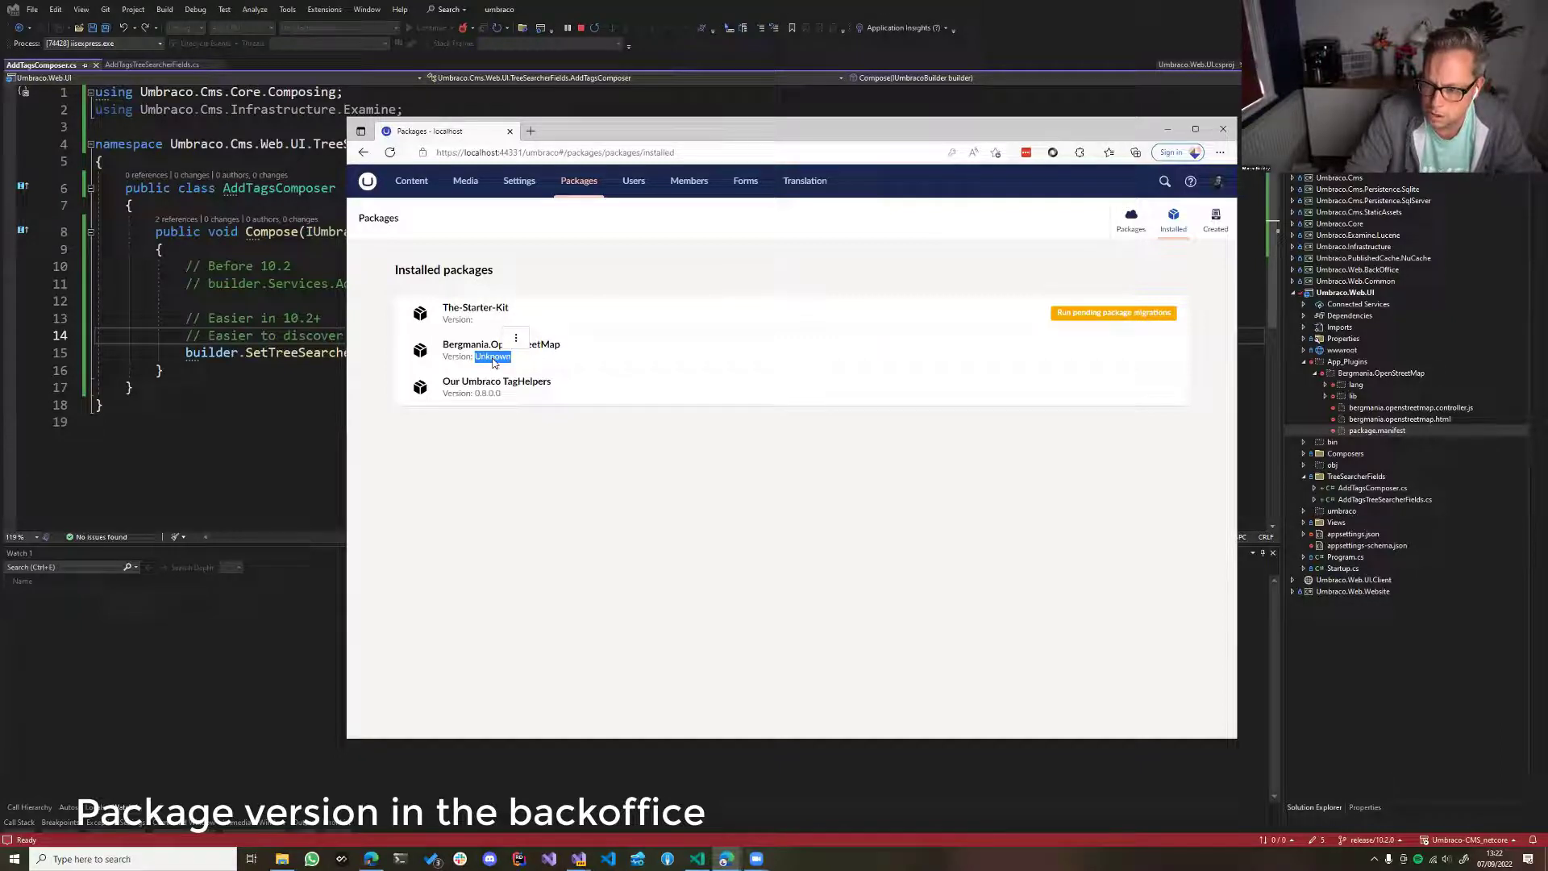
# Highlight the TagHelpers version 0.8.0.0 and package name, then bring up PackageManifestComposer.cs in Visual Studio
pyautogui.tripleClick(487, 395)
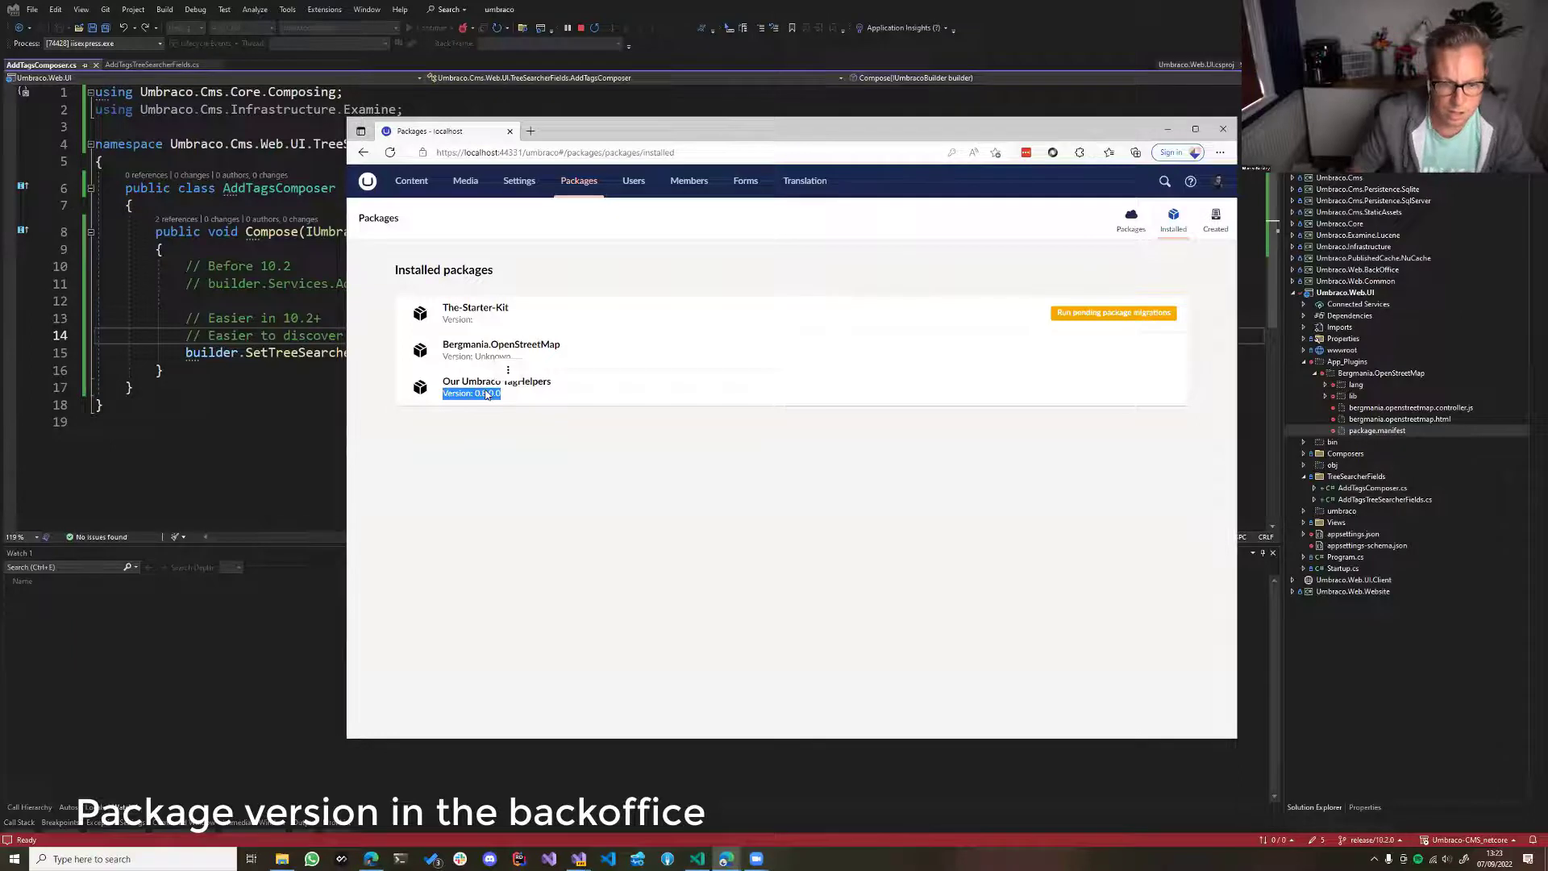
pyautogui.click(554, 384)
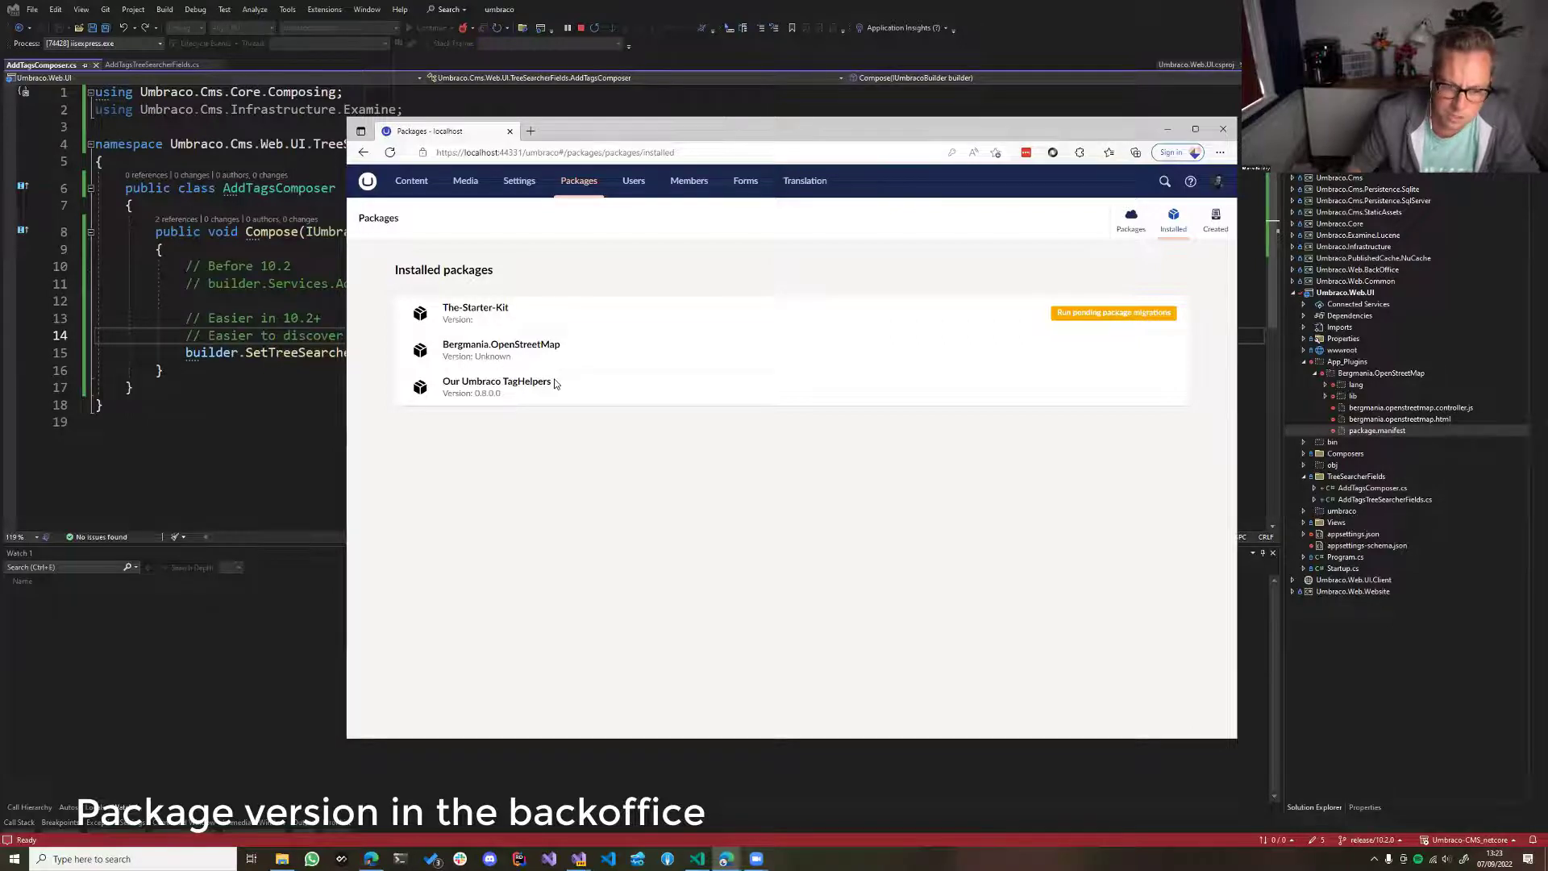
pyautogui.doubleClick(488, 393)
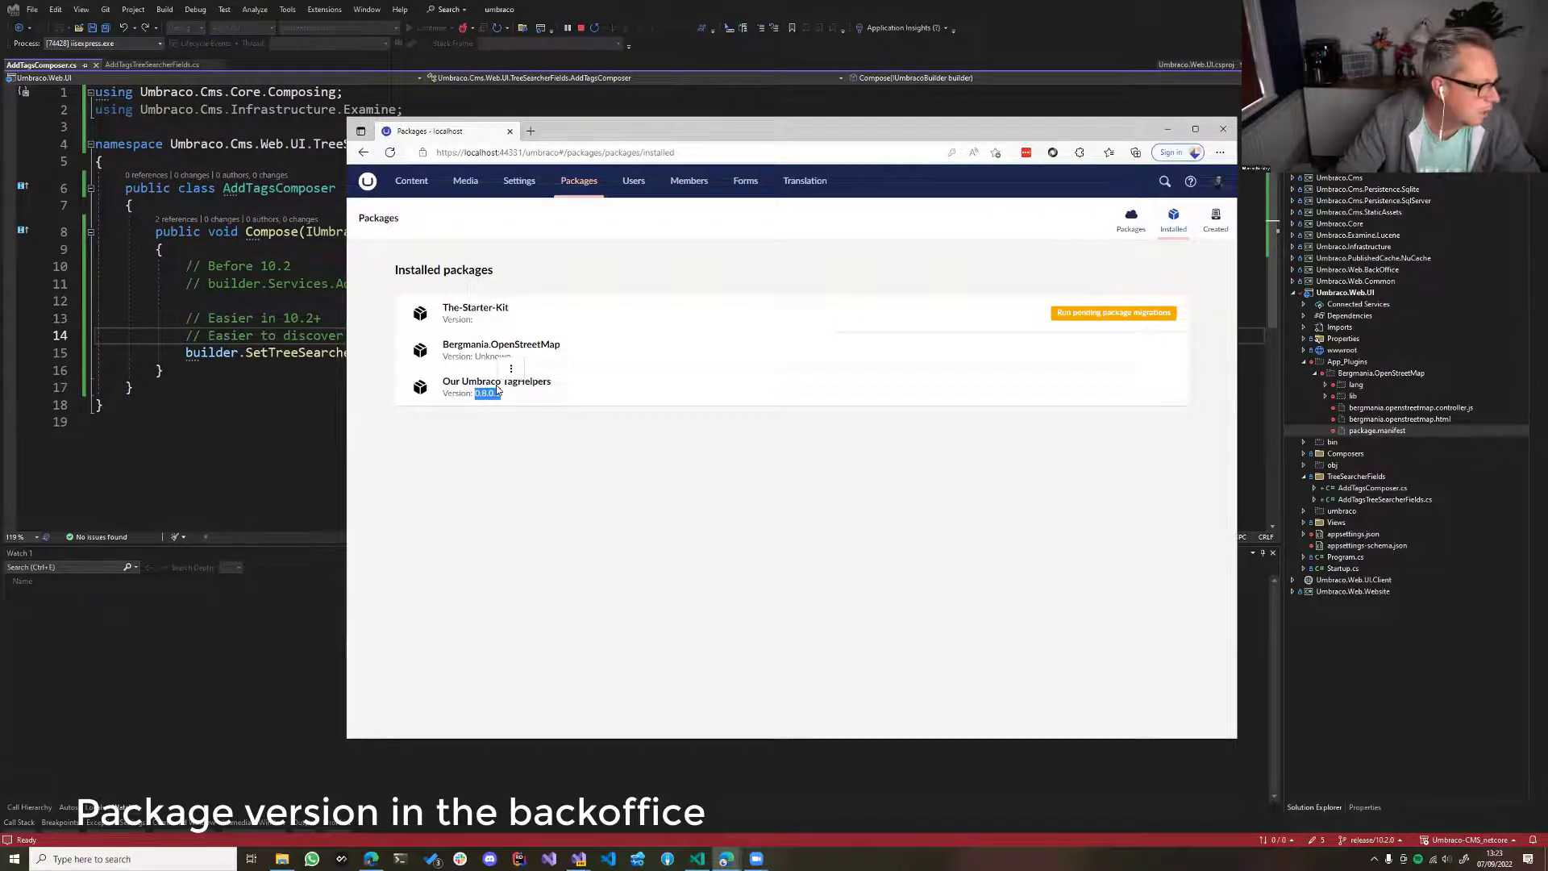
pyautogui.hotkey('alt', 'Tab')
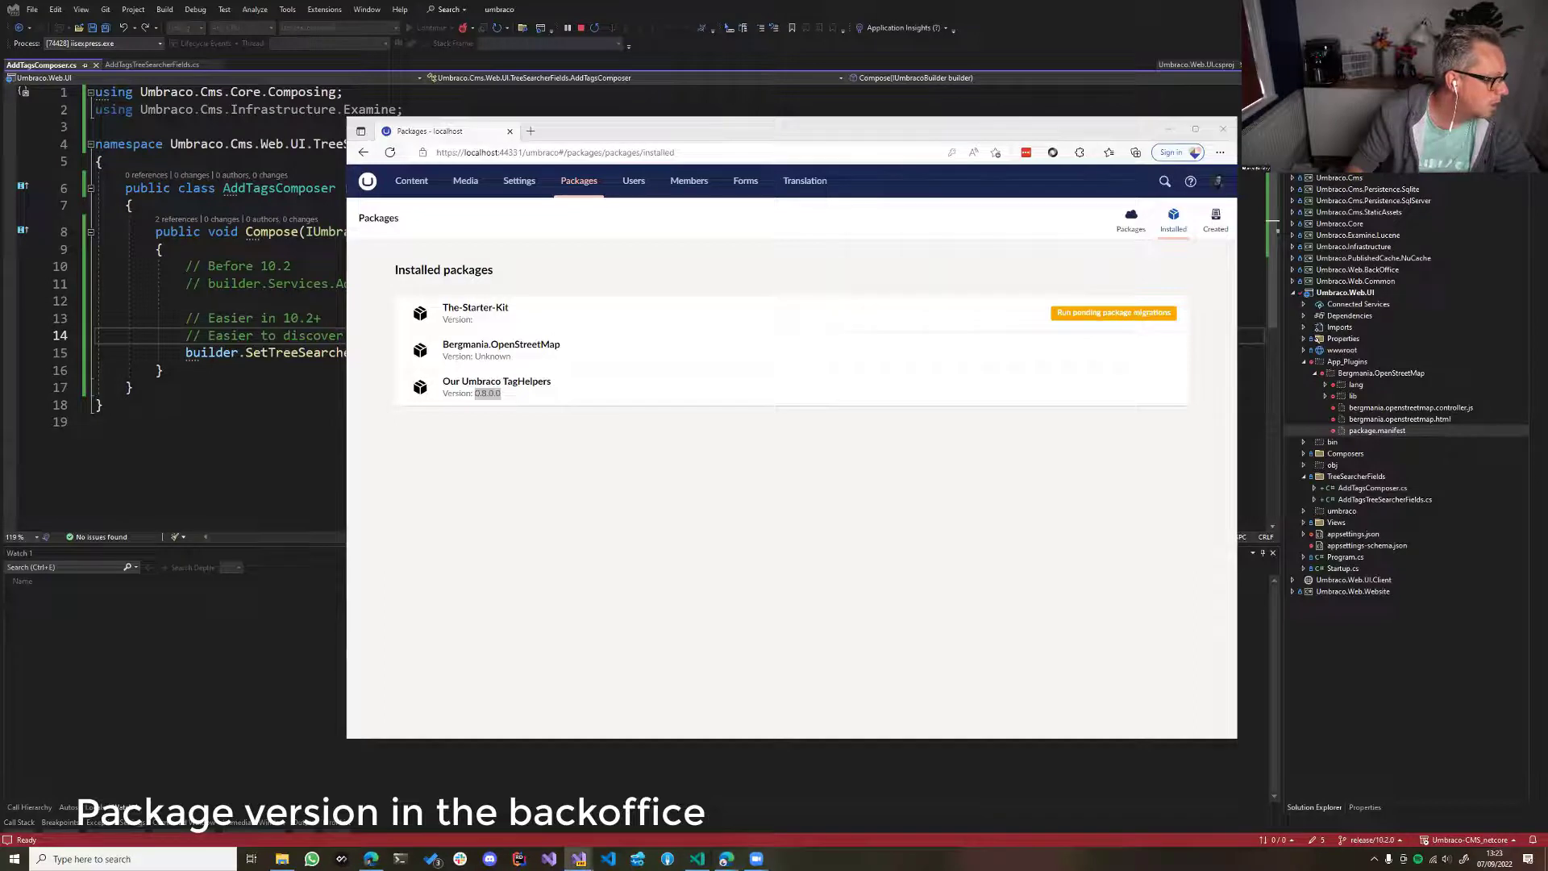
pyautogui.tripleClick(517, 384)
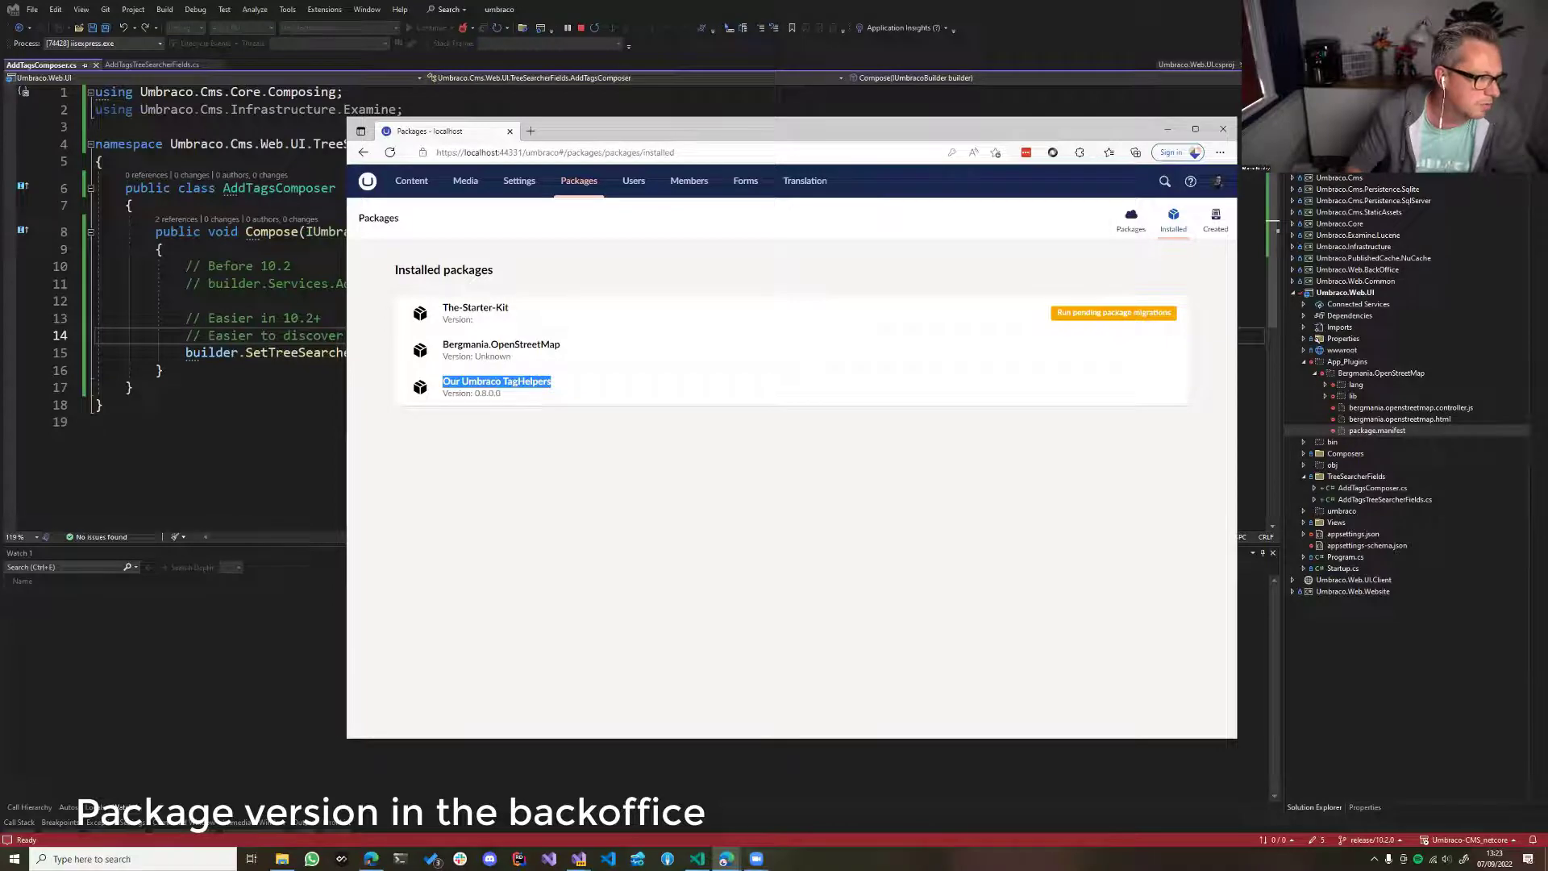
pyautogui.hotkey('alt', 'Tab')
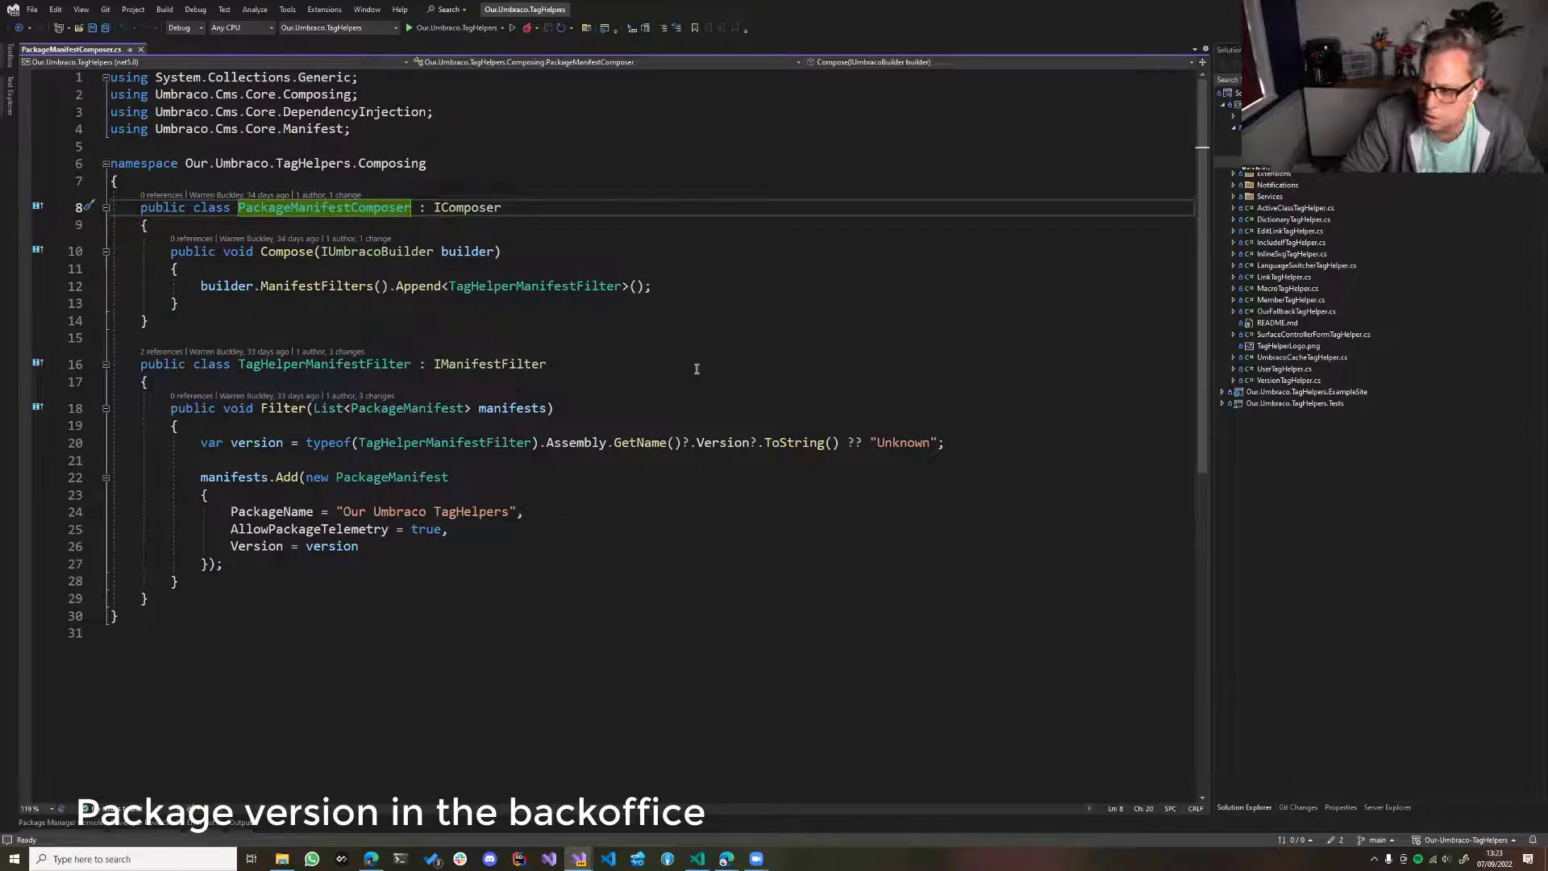
# Walk through TagHelperManifestFilter's PackageName, AllowPackageTelemetry and Version settings, then return to Installed packages
pyautogui.doubleClick(355, 288)
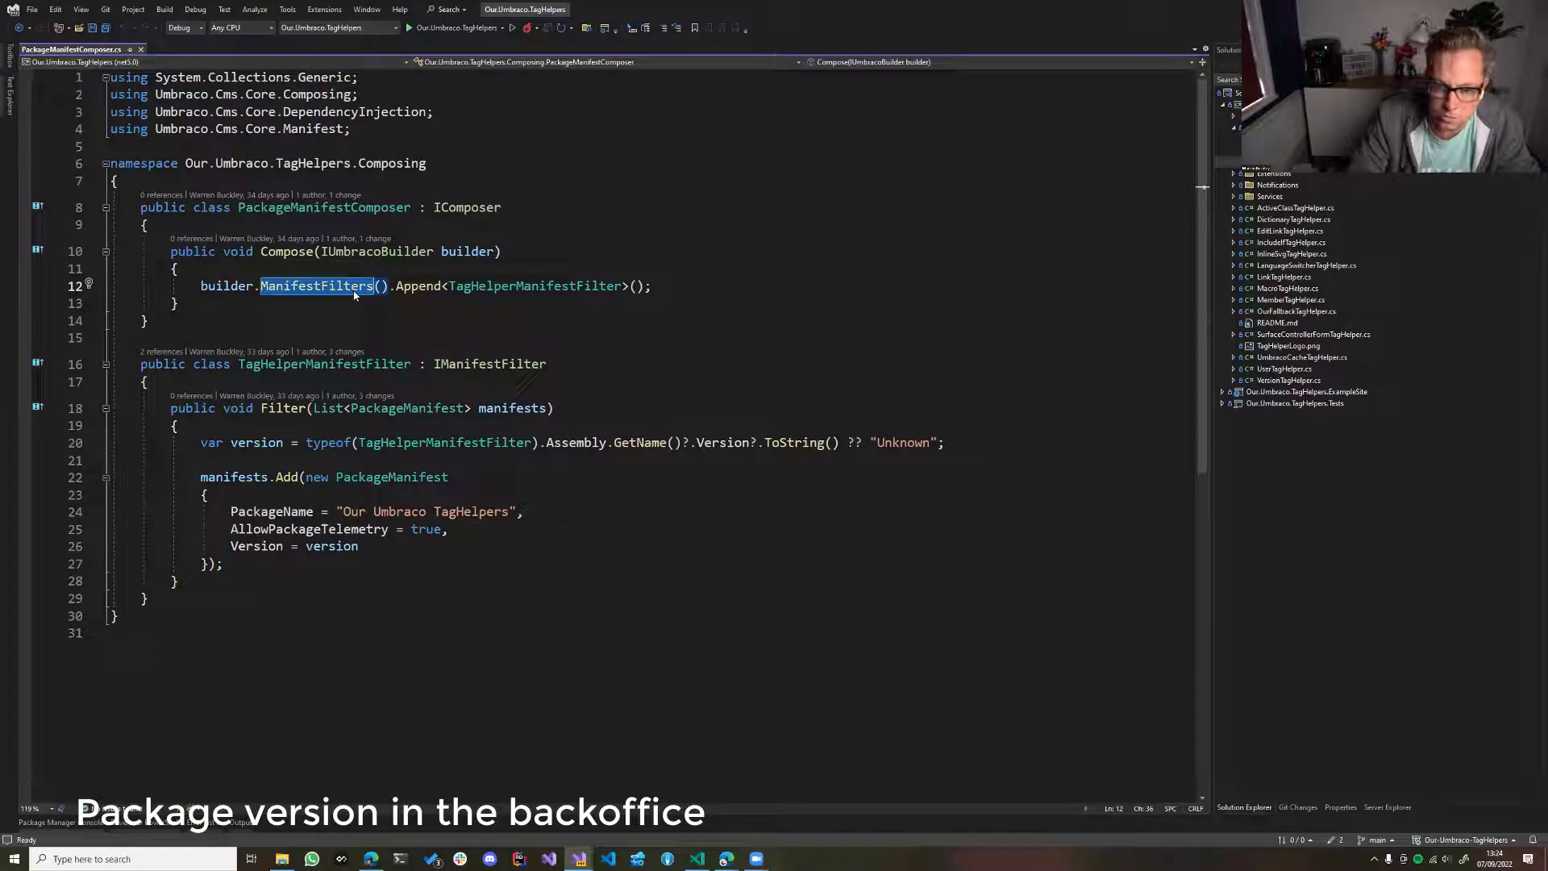
pyautogui.doubleClick(496, 288)
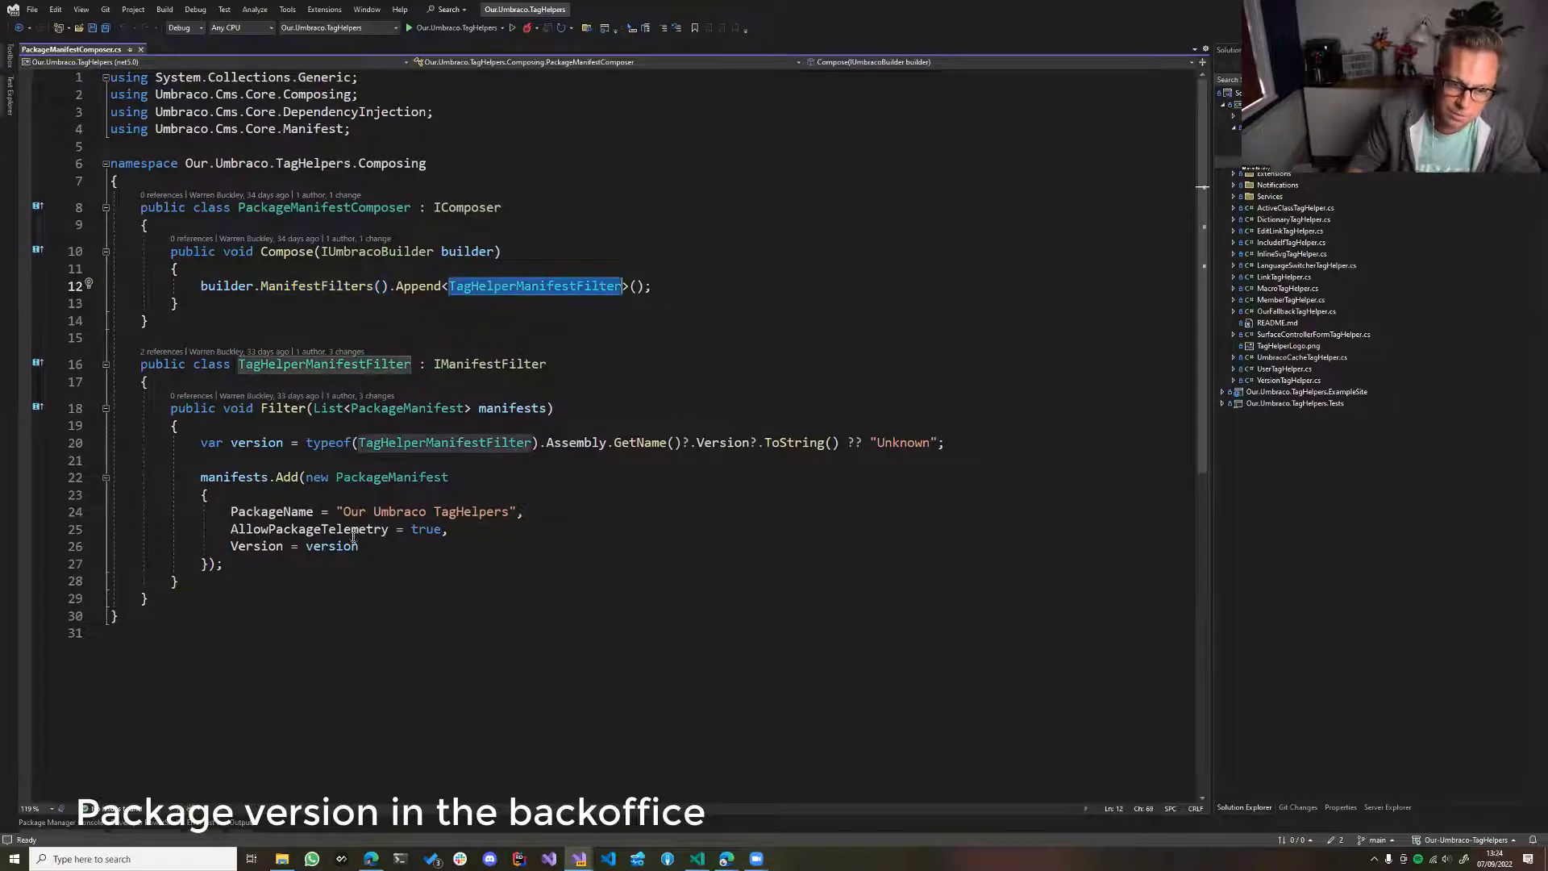
pyautogui.click(633, 498)
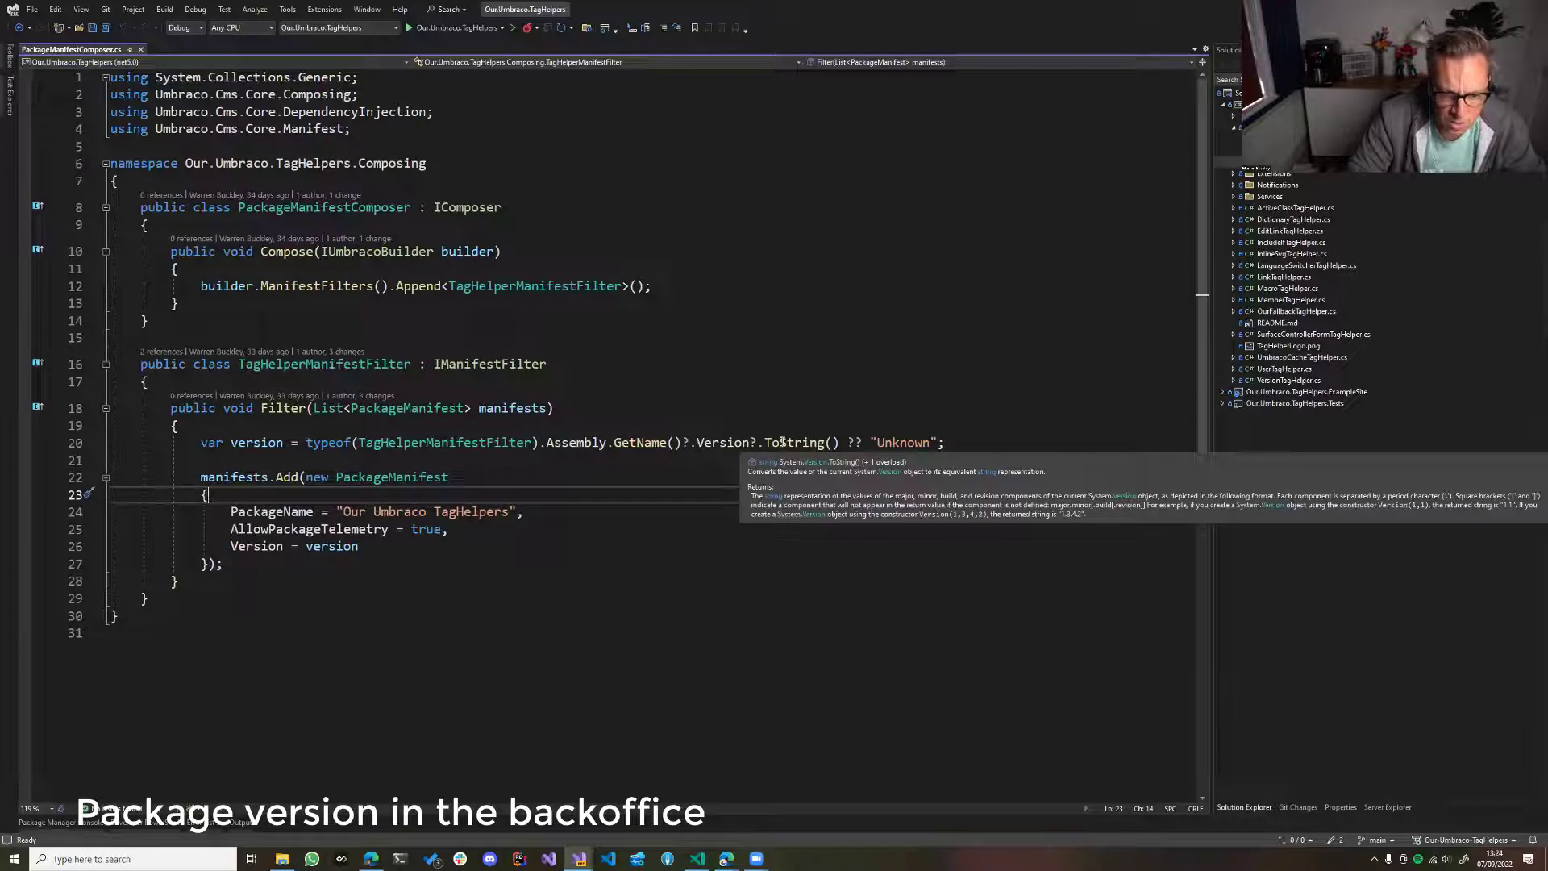
pyautogui.click(272, 478)
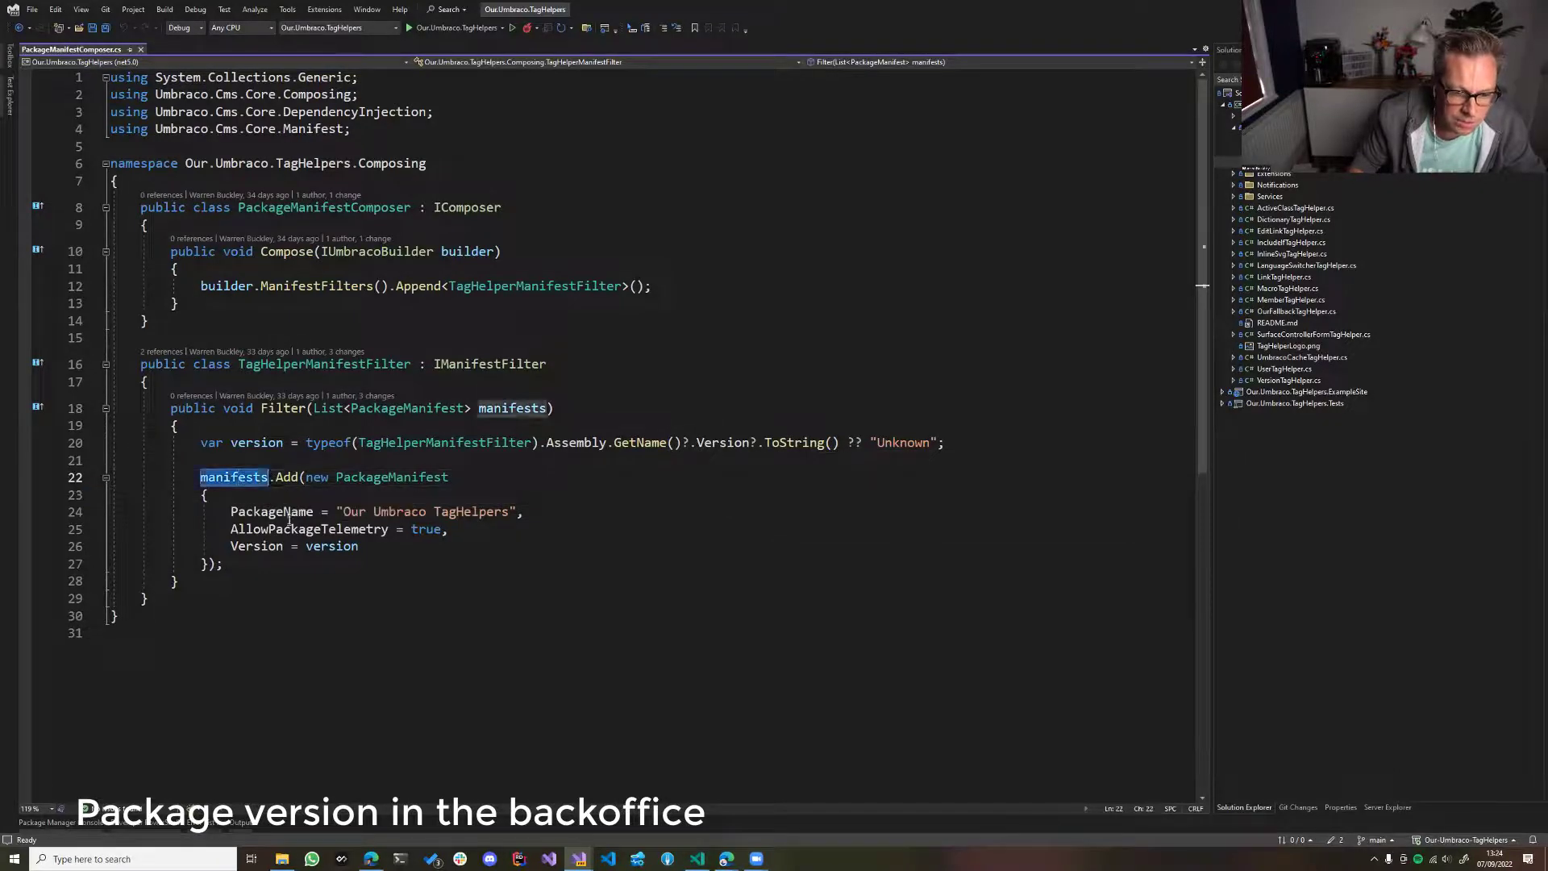
pyautogui.moveTo(229, 512); pyautogui.dragTo(501, 537)
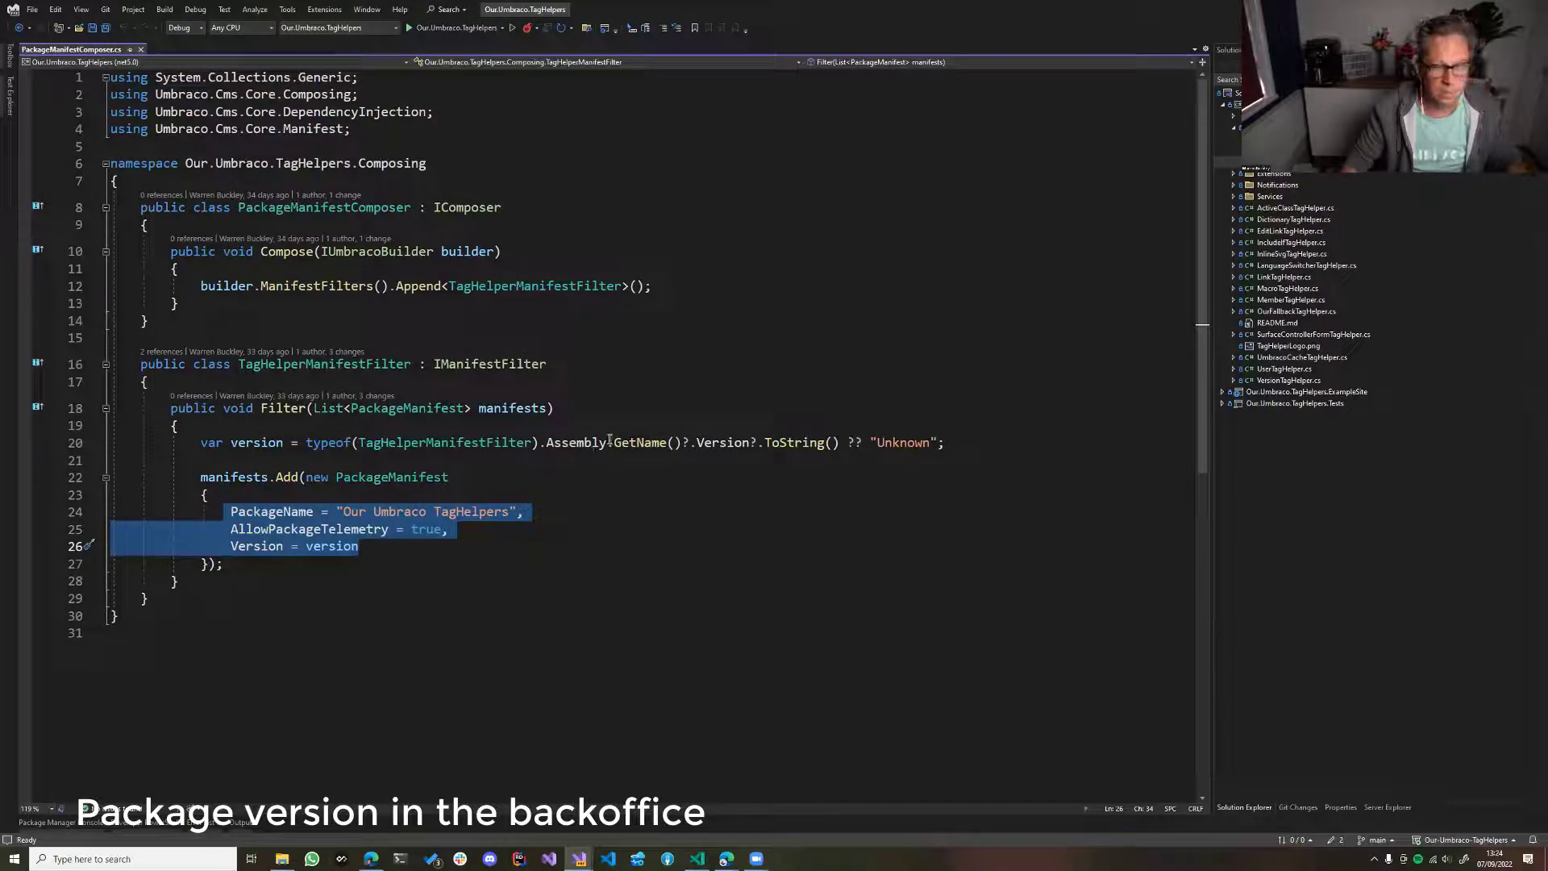
pyautogui.moveTo(611, 439)
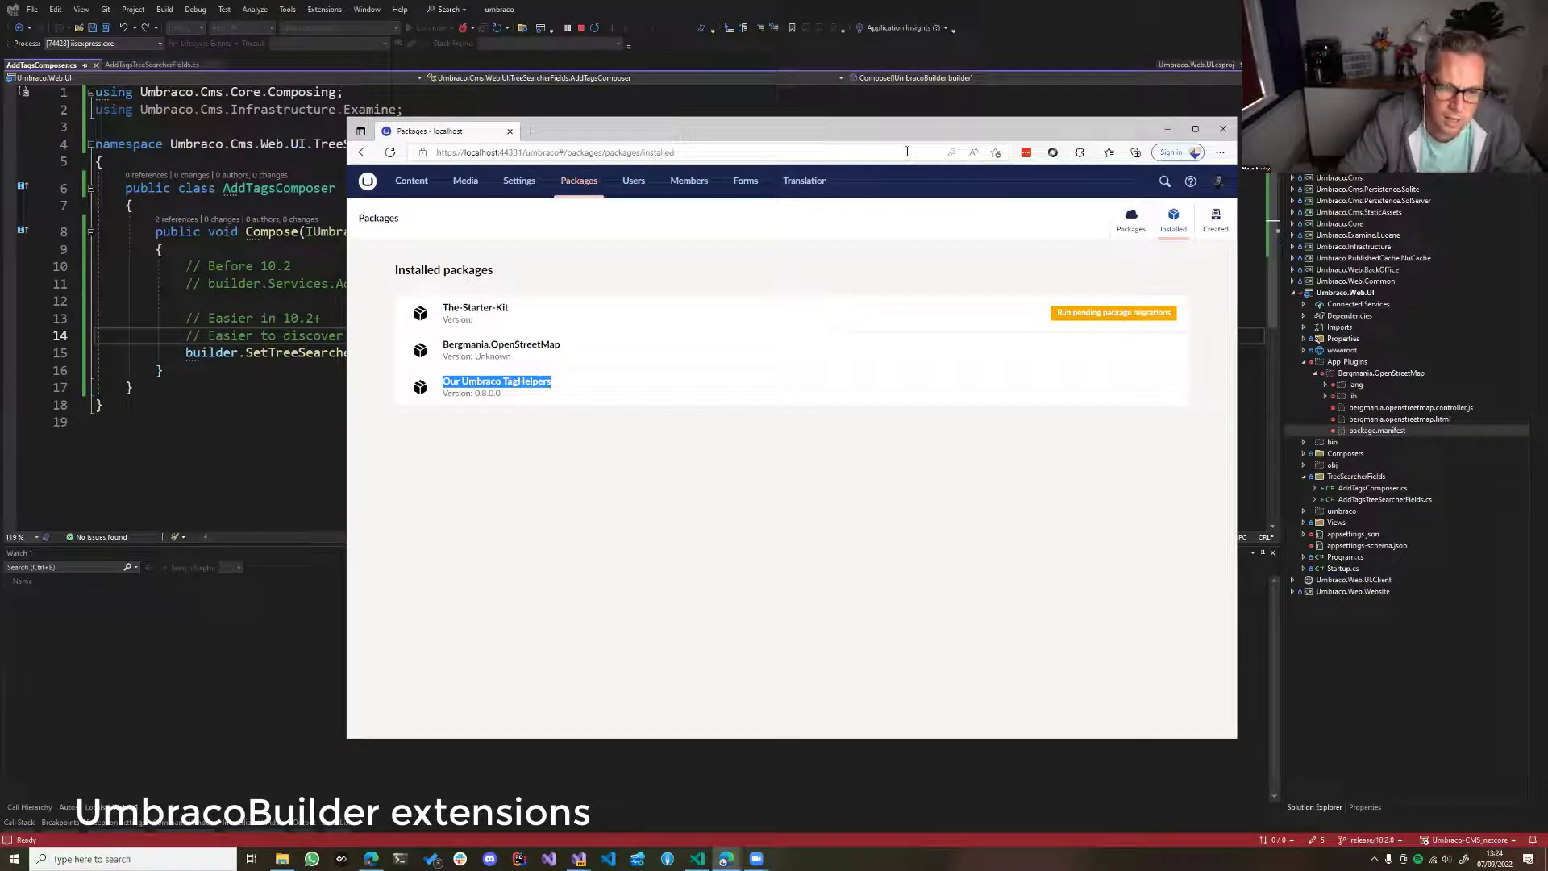
# Uncomment the old AddUnique registration on line 11 of AddTagsComposer.cs, then comment it out again
pyautogui.click(215, 349)
pyautogui.click(274, 318)
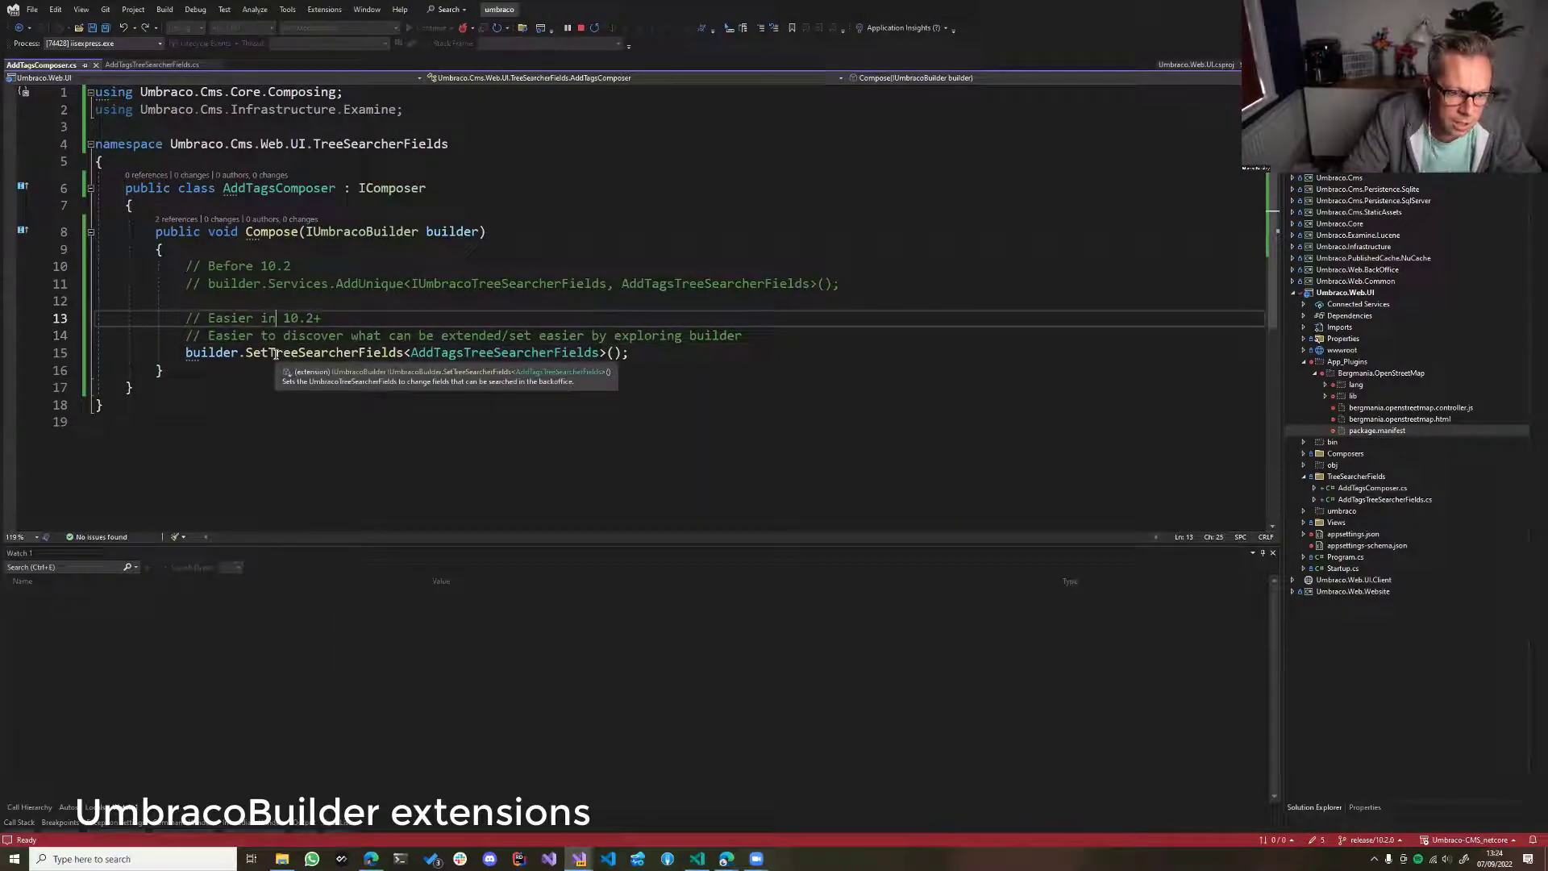
pyautogui.click(802, 340)
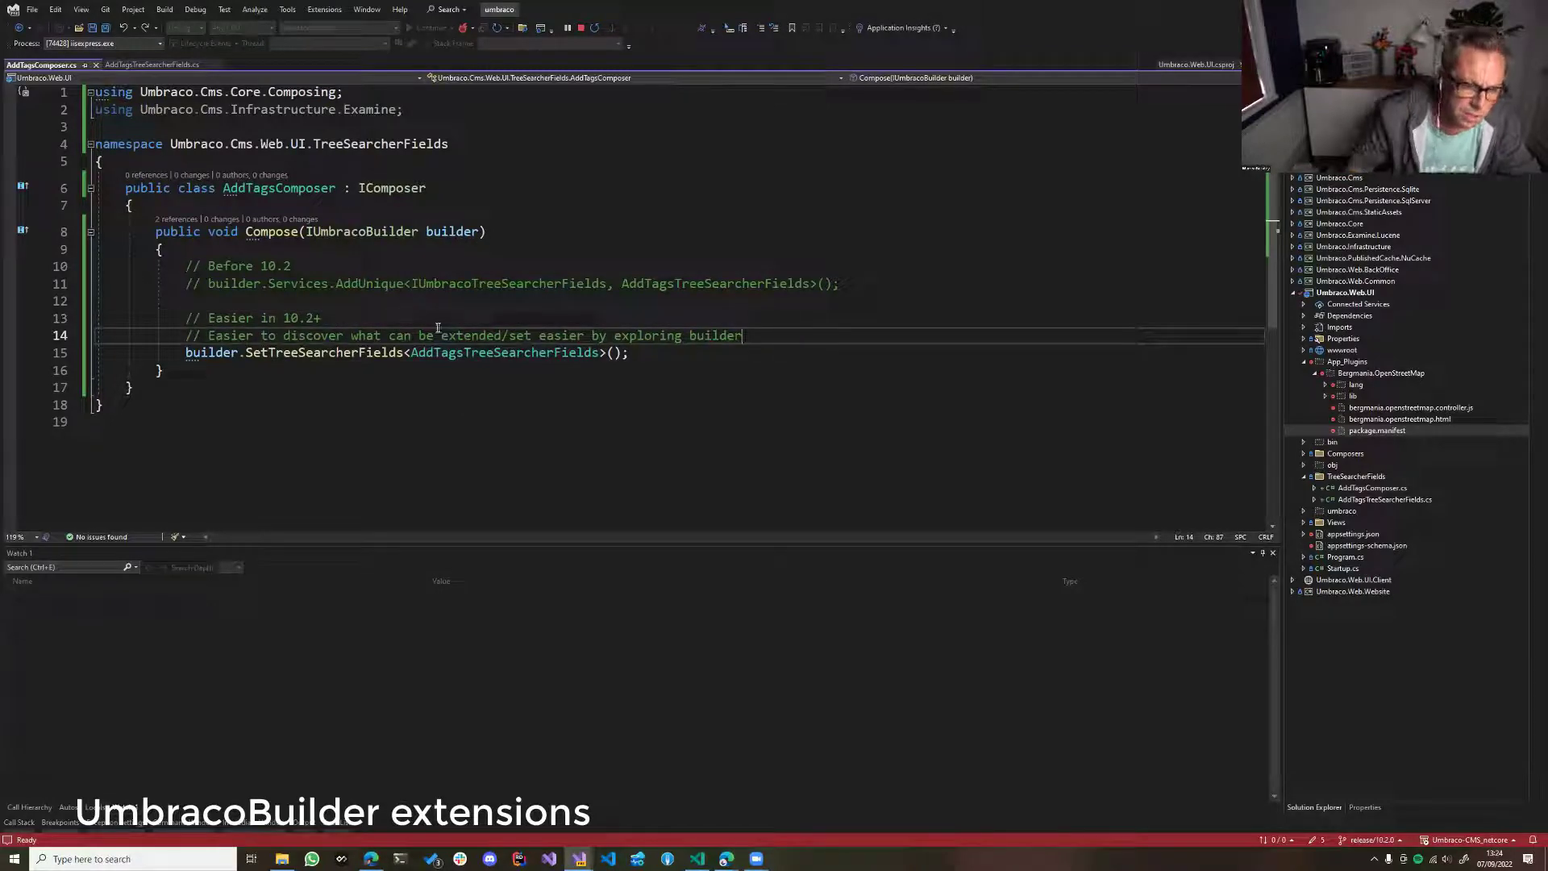
pyautogui.click(202, 284)
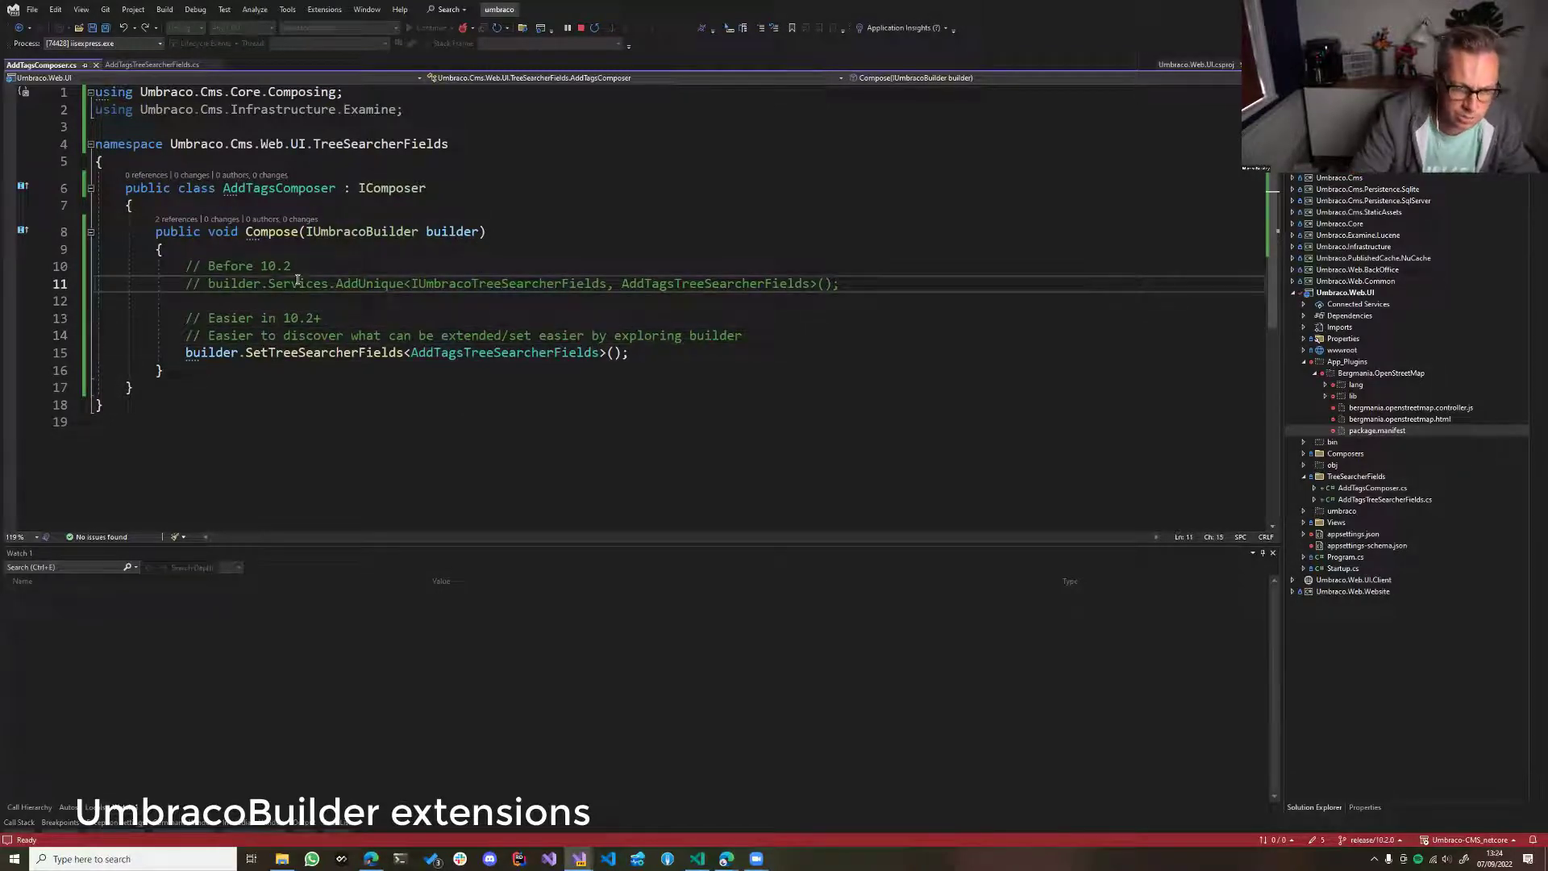
pyautogui.press('BackSpace')
pyautogui.press('BackSpace')
pyautogui.press('Delete')
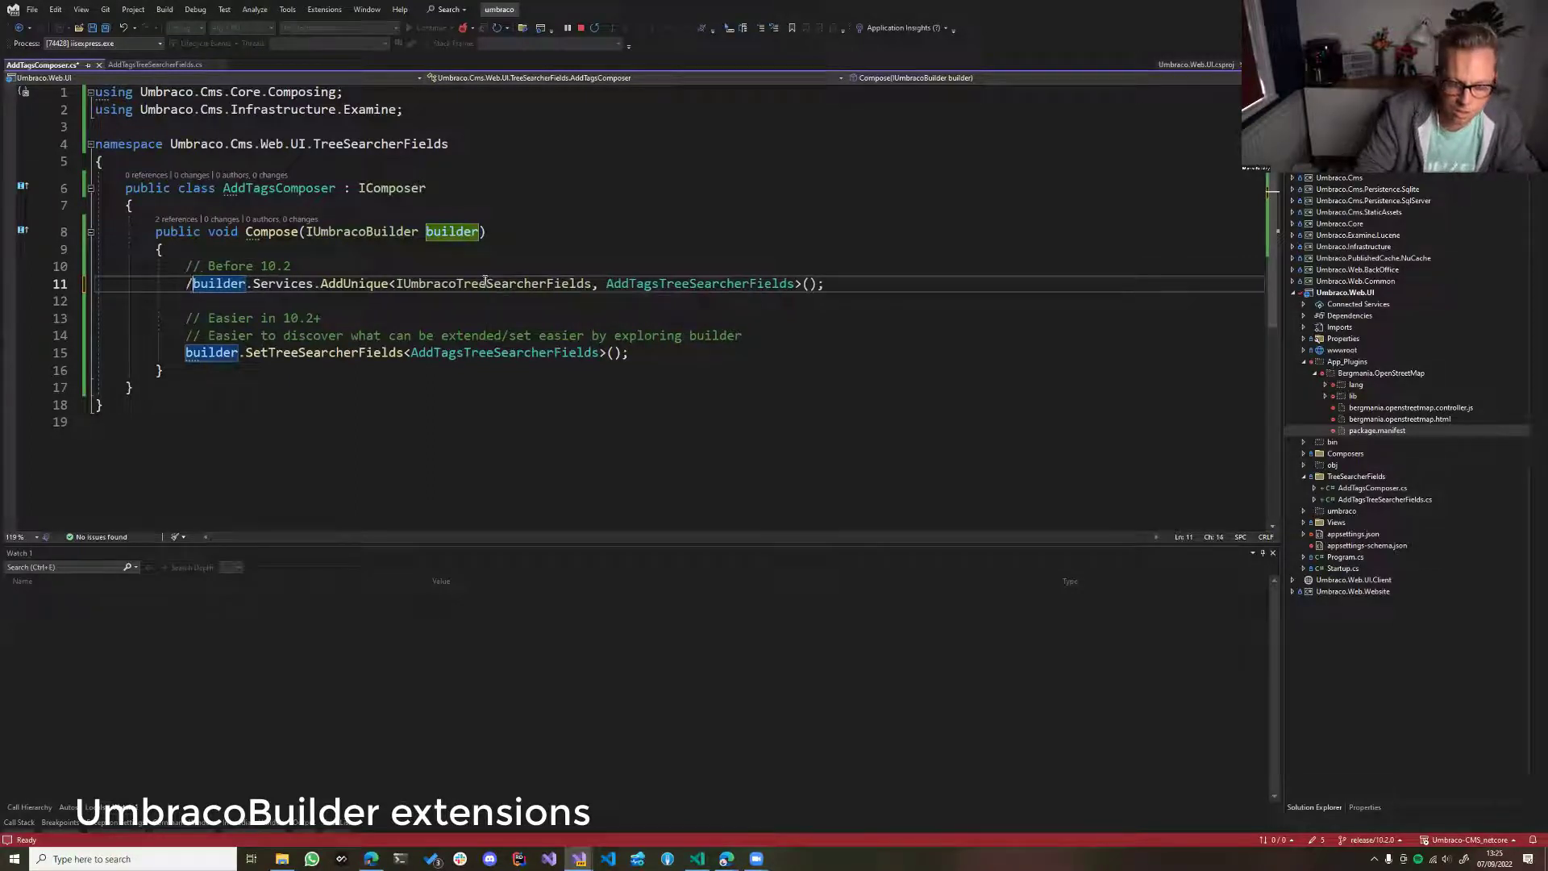
pyautogui.write('//')
pyautogui.press('End')
pyautogui.press('Return')
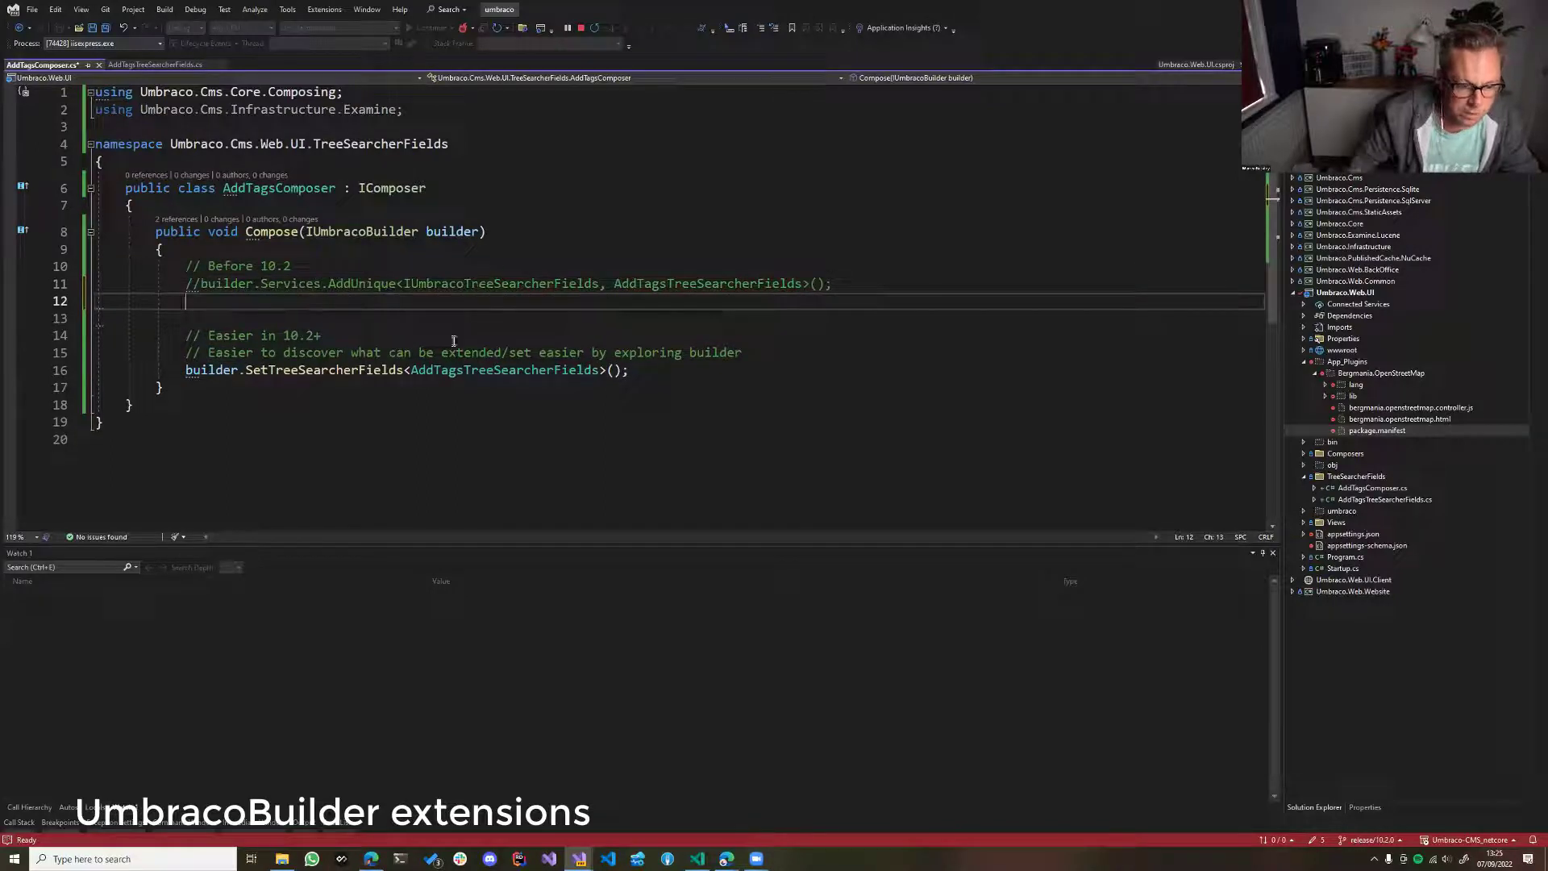
pyautogui.hotkey('ctrl', 'z')
# Remove the SetTreeSearcherFields call after builder on line 15
pyautogui.click(240, 353)
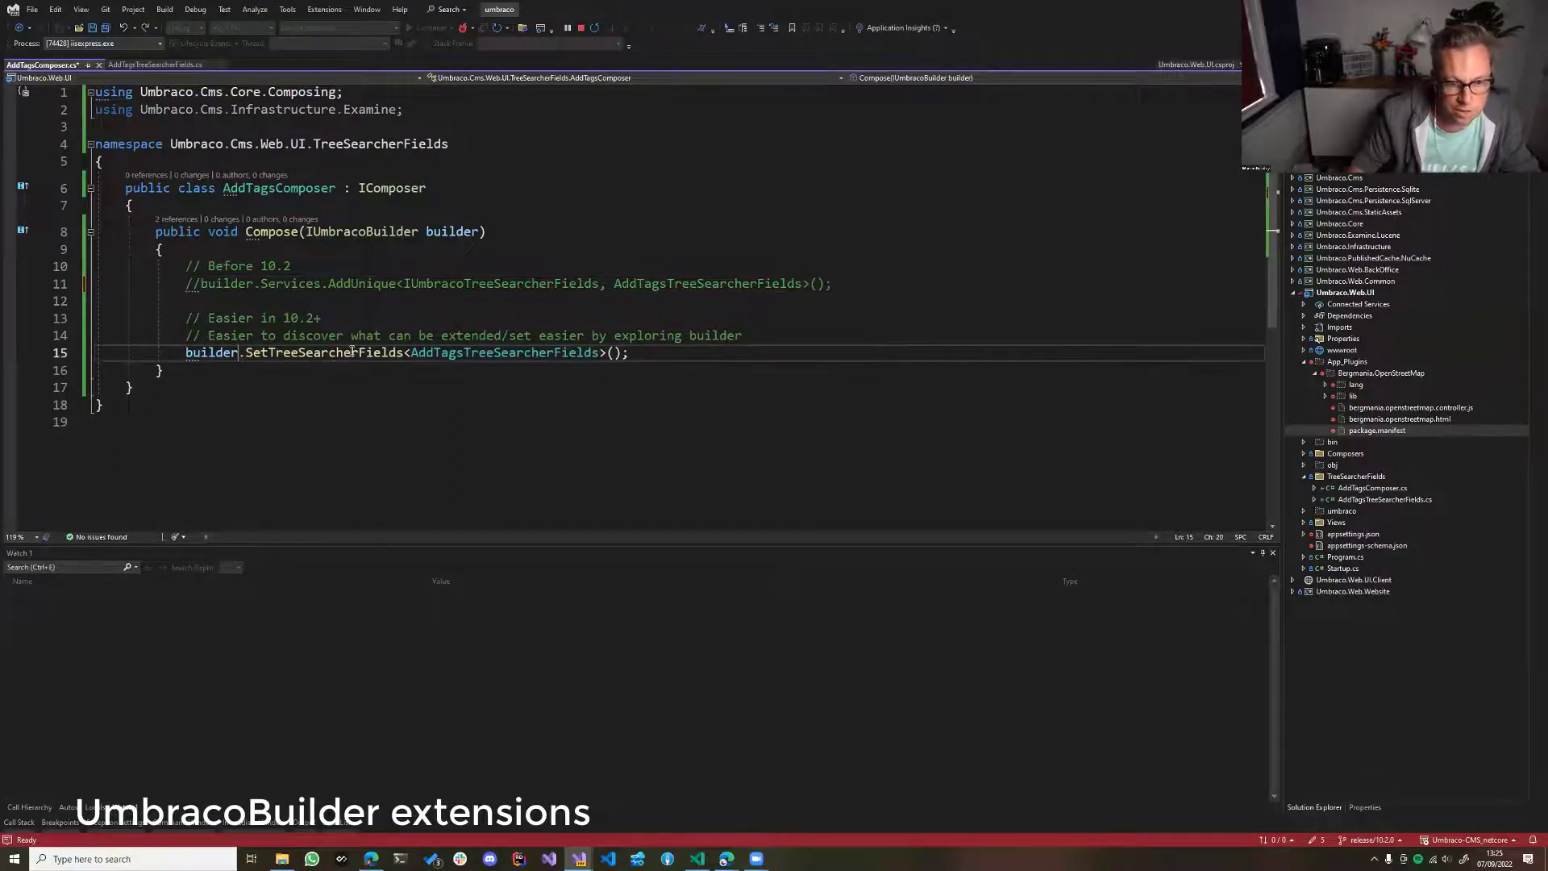
pyautogui.click(681, 356)
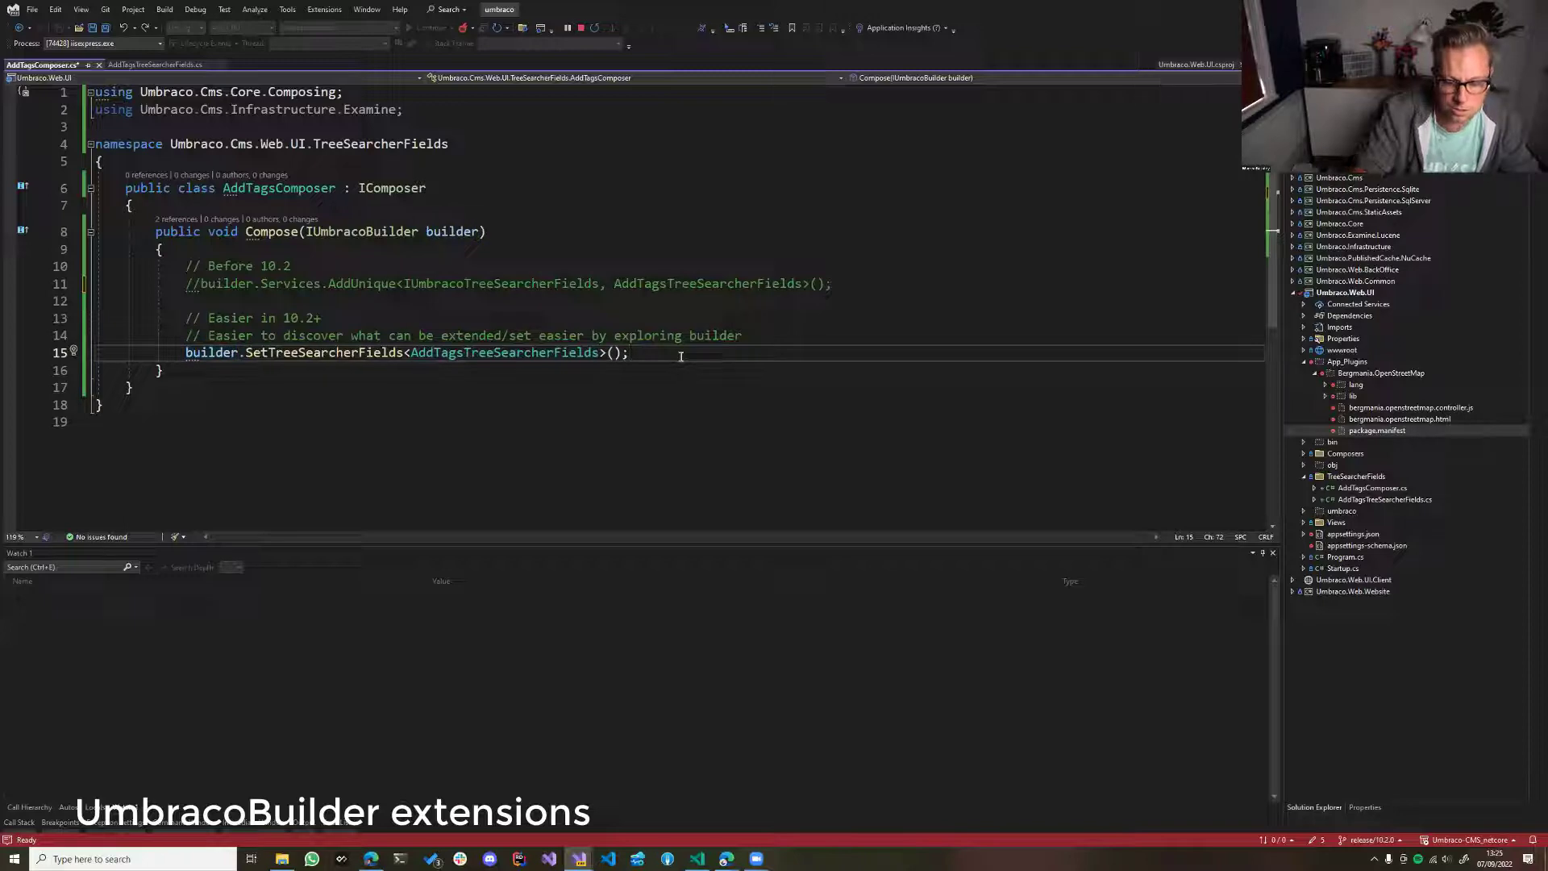
pyautogui.doubleClick(333, 355)
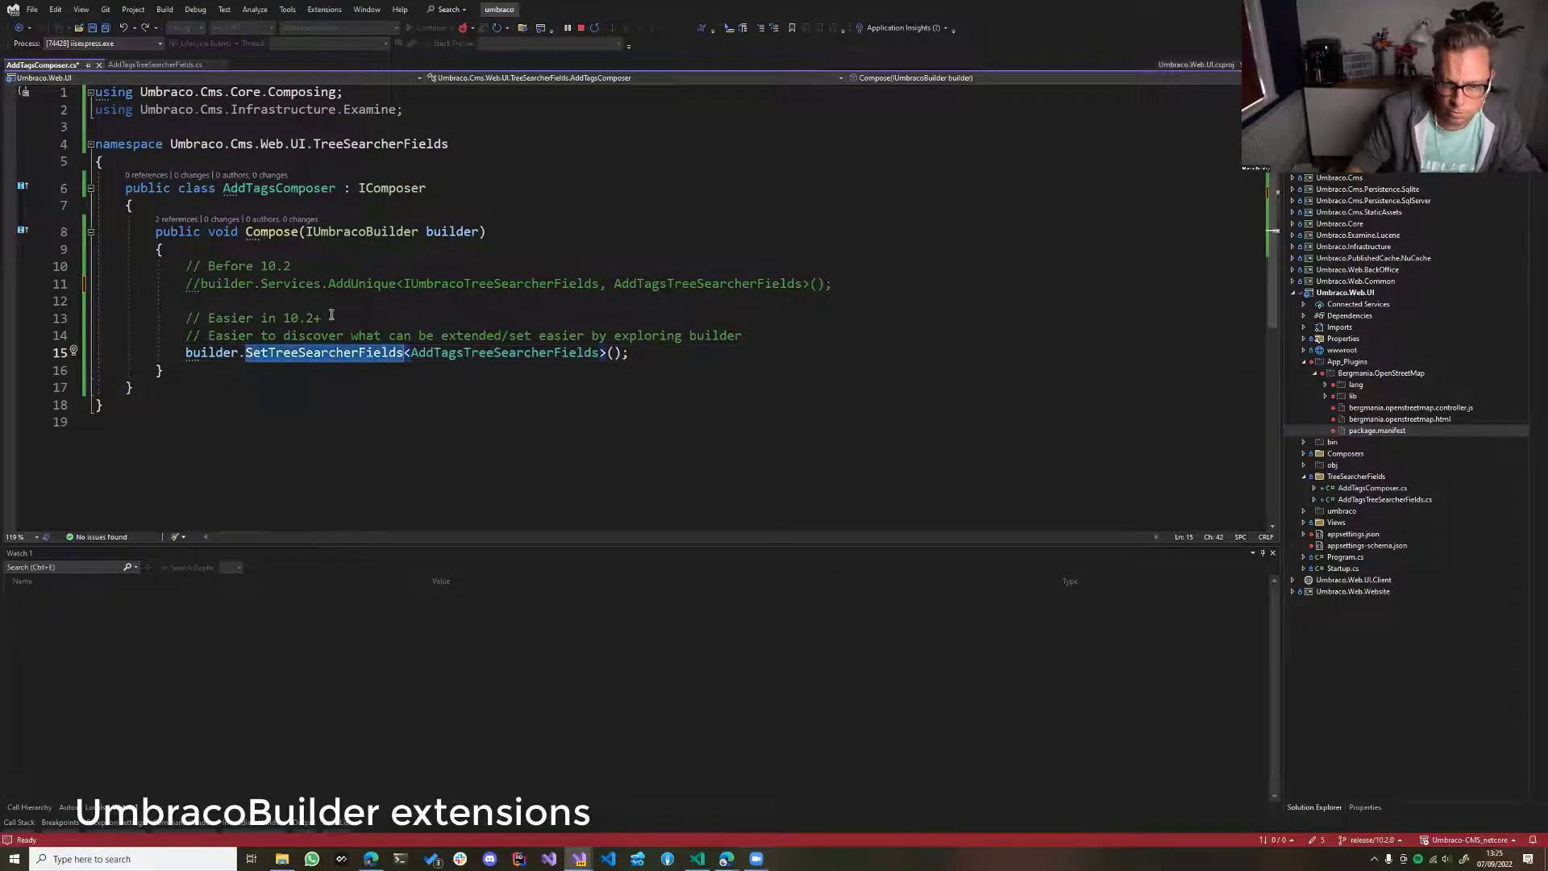
pyautogui.click(239, 354)
pyautogui.hotkey('shift', 'End')
pyautogui.hotkey('ctrl', 'c')
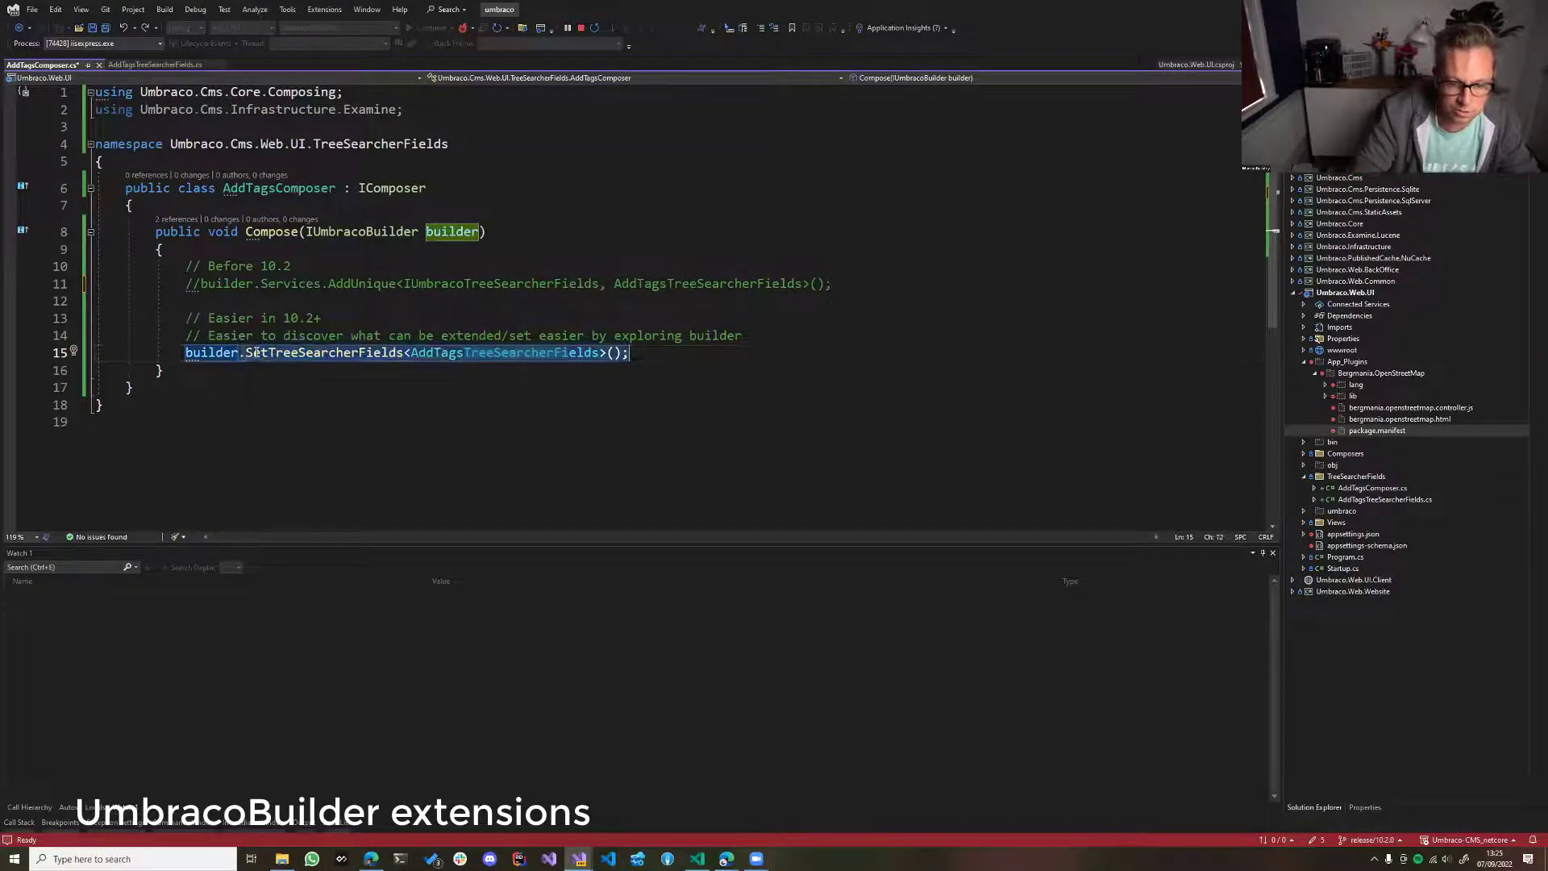
pyautogui.press('Delete')
# Retype 'builder.' to browse IntelliSense extension methods, then paste back the full SetTreeSearcherFields call
pyautogui.write('.')
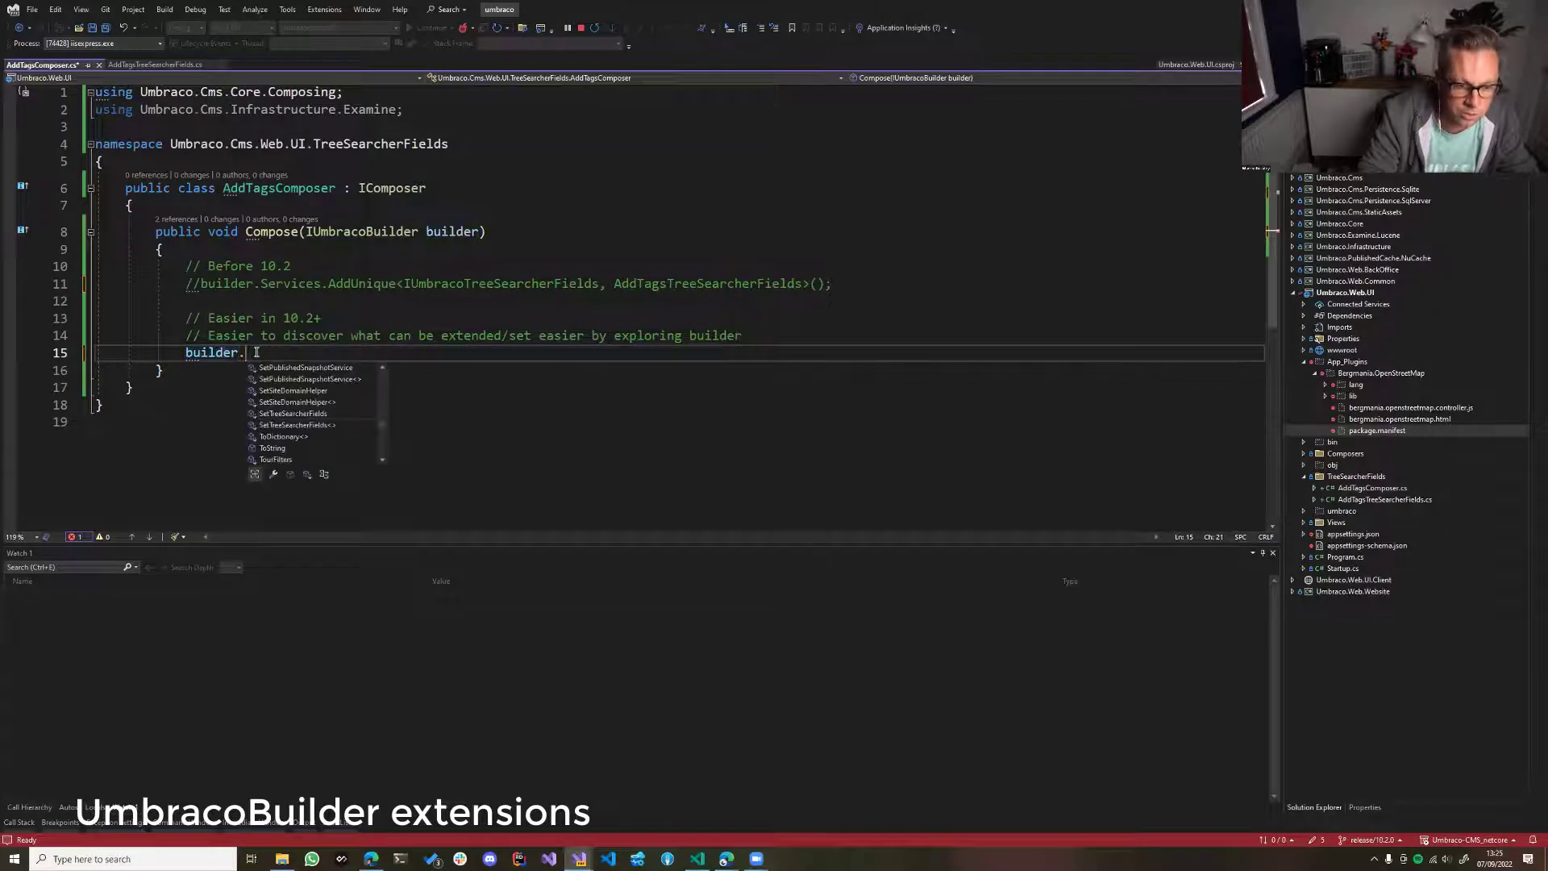
pyautogui.press('Up')
pyautogui.press('Up')
pyautogui.press('Up')
pyautogui.press('Up')
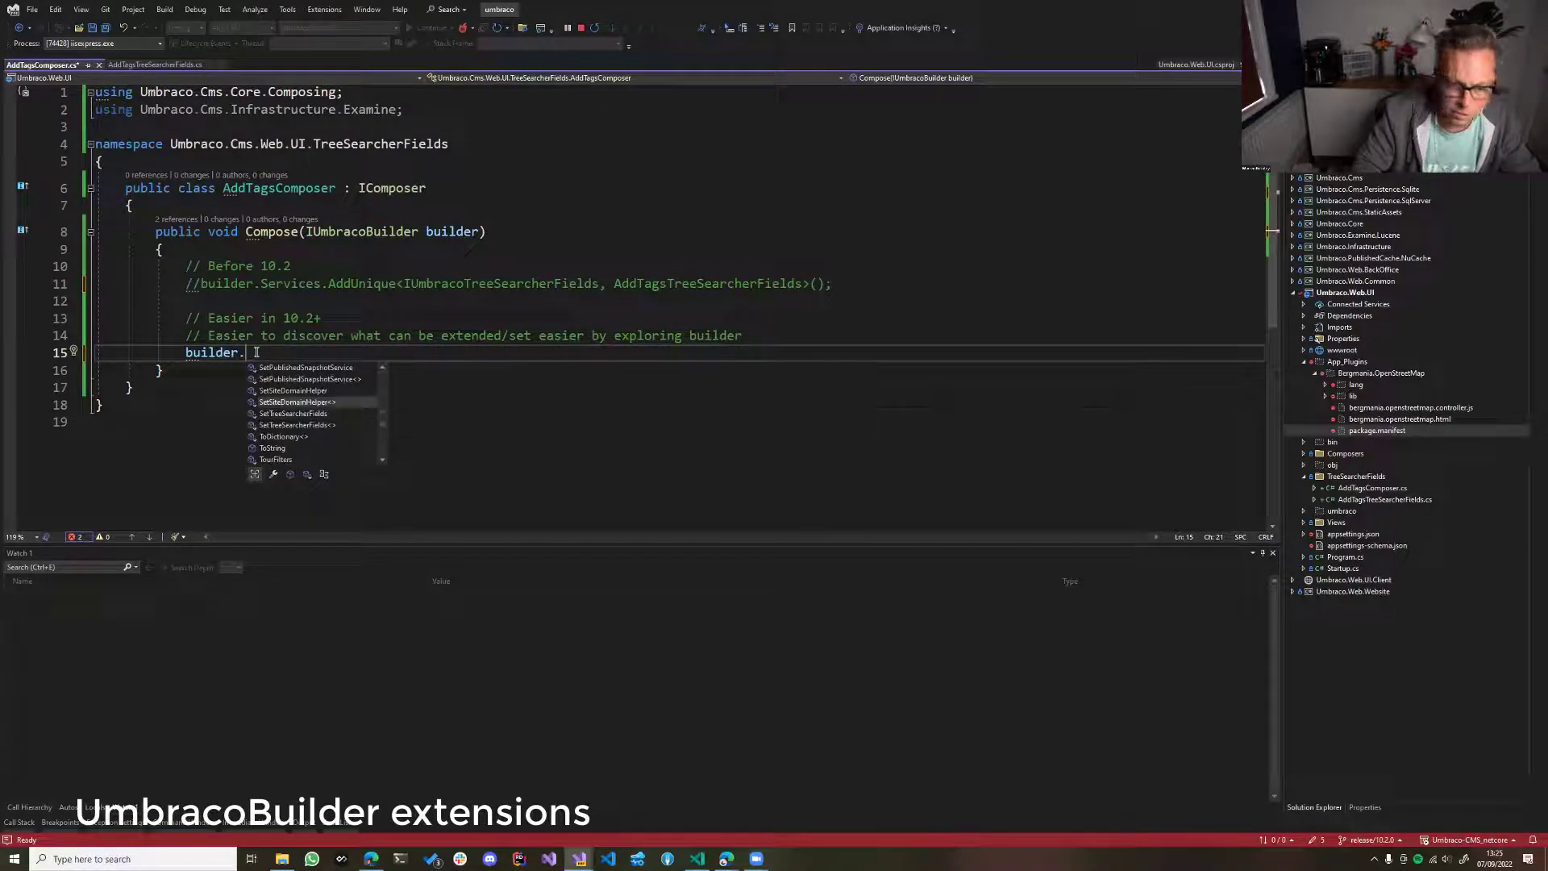
pyautogui.press('Down')
pyautogui.press('Down')
pyautogui.press('Down')
pyautogui.press('Down')
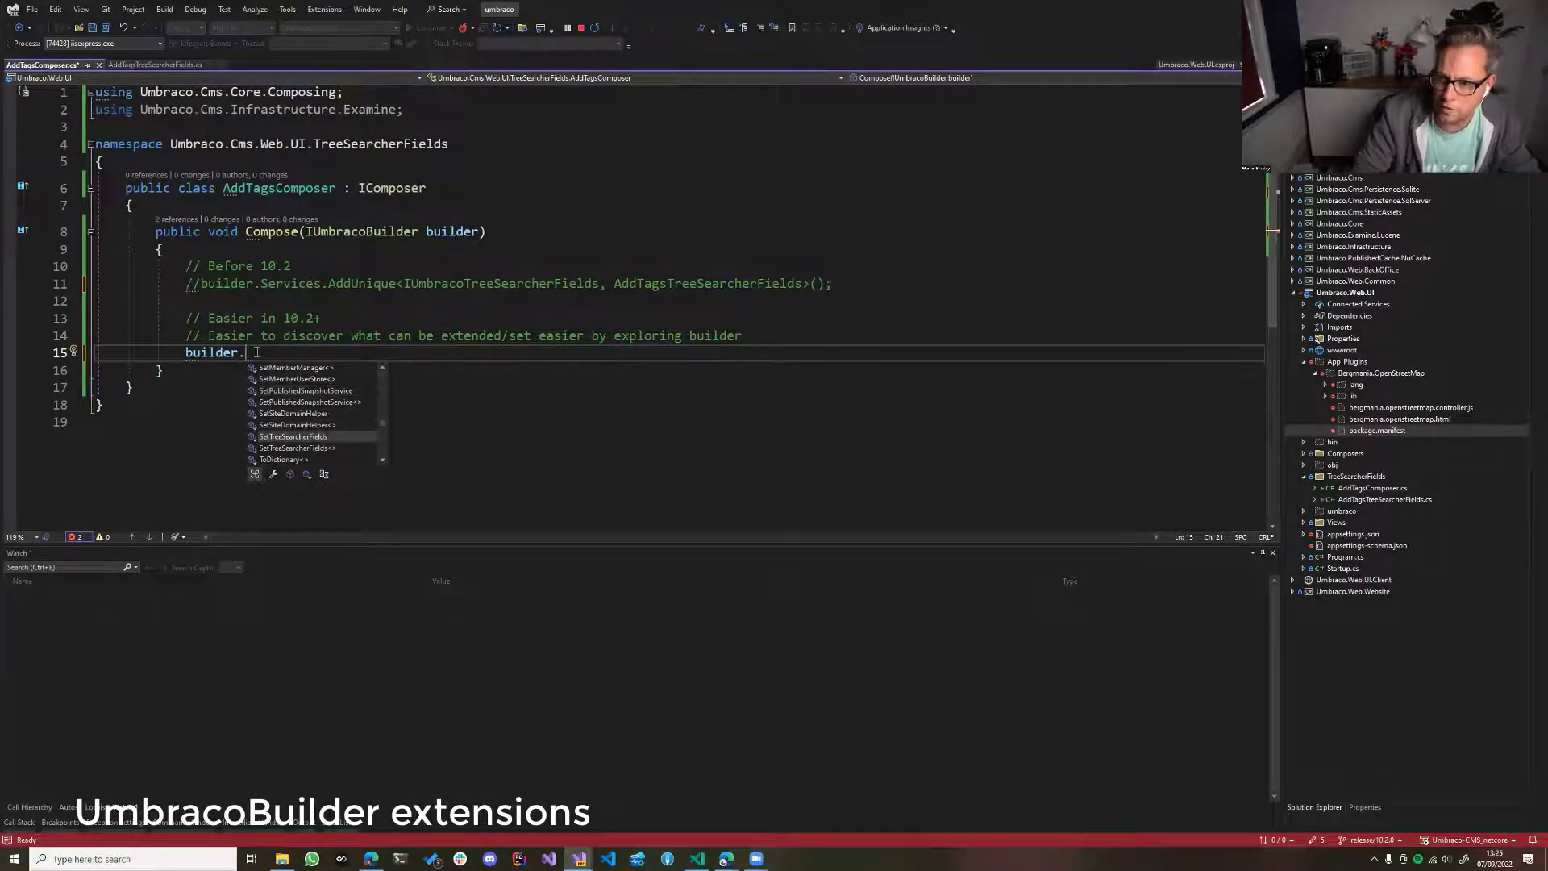
pyautogui.press('Up')
pyautogui.press('Up')
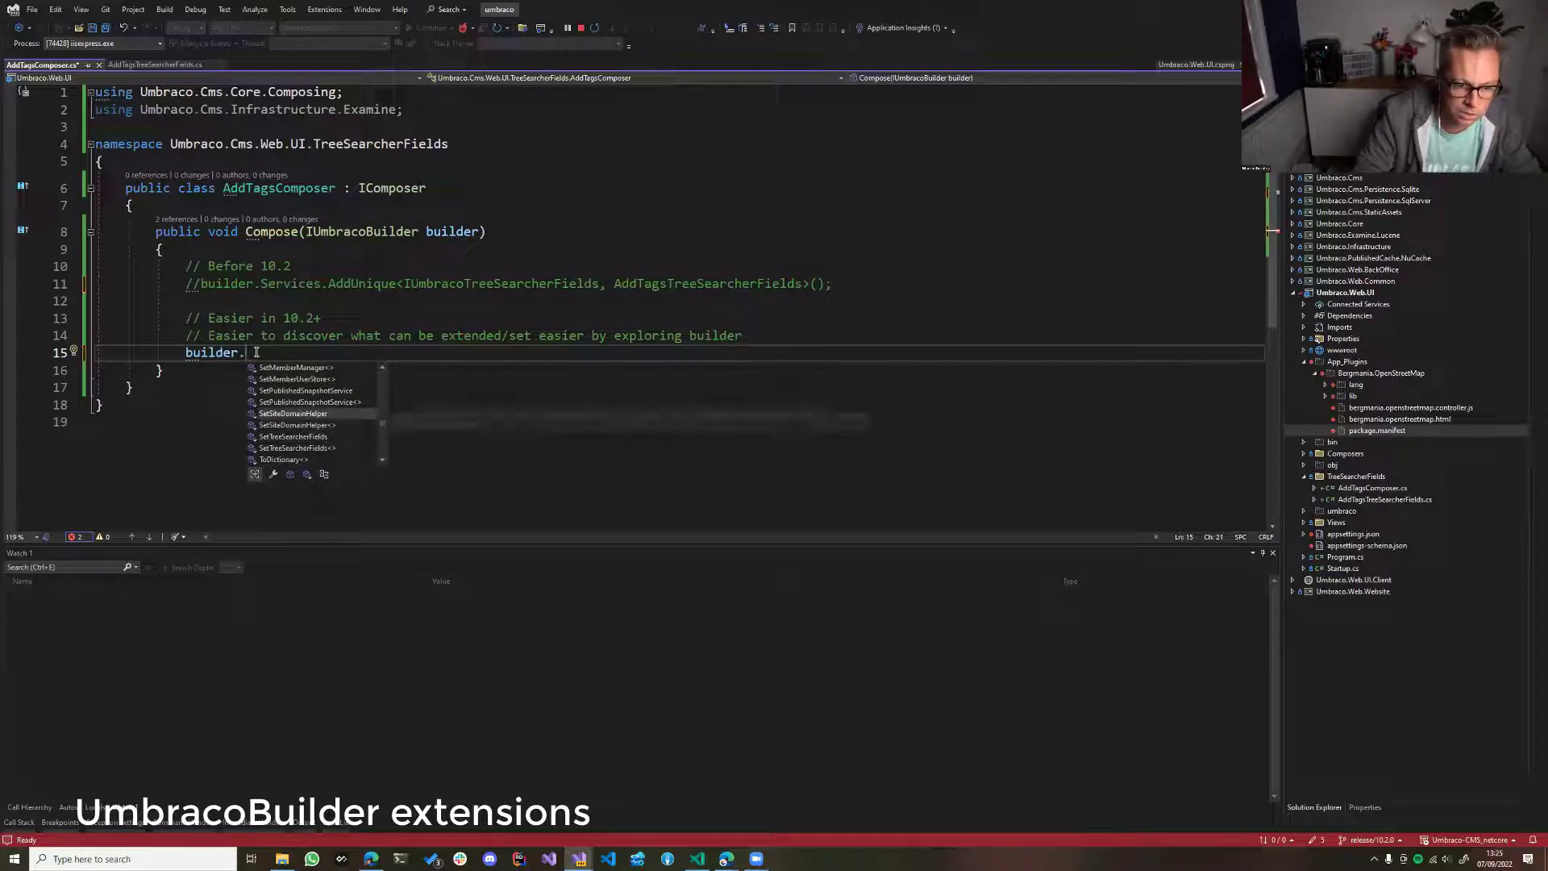
pyautogui.press('Down')
pyautogui.press('Down')
pyautogui.press('Down')
pyautogui.press('Down')
pyautogui.press('Down')
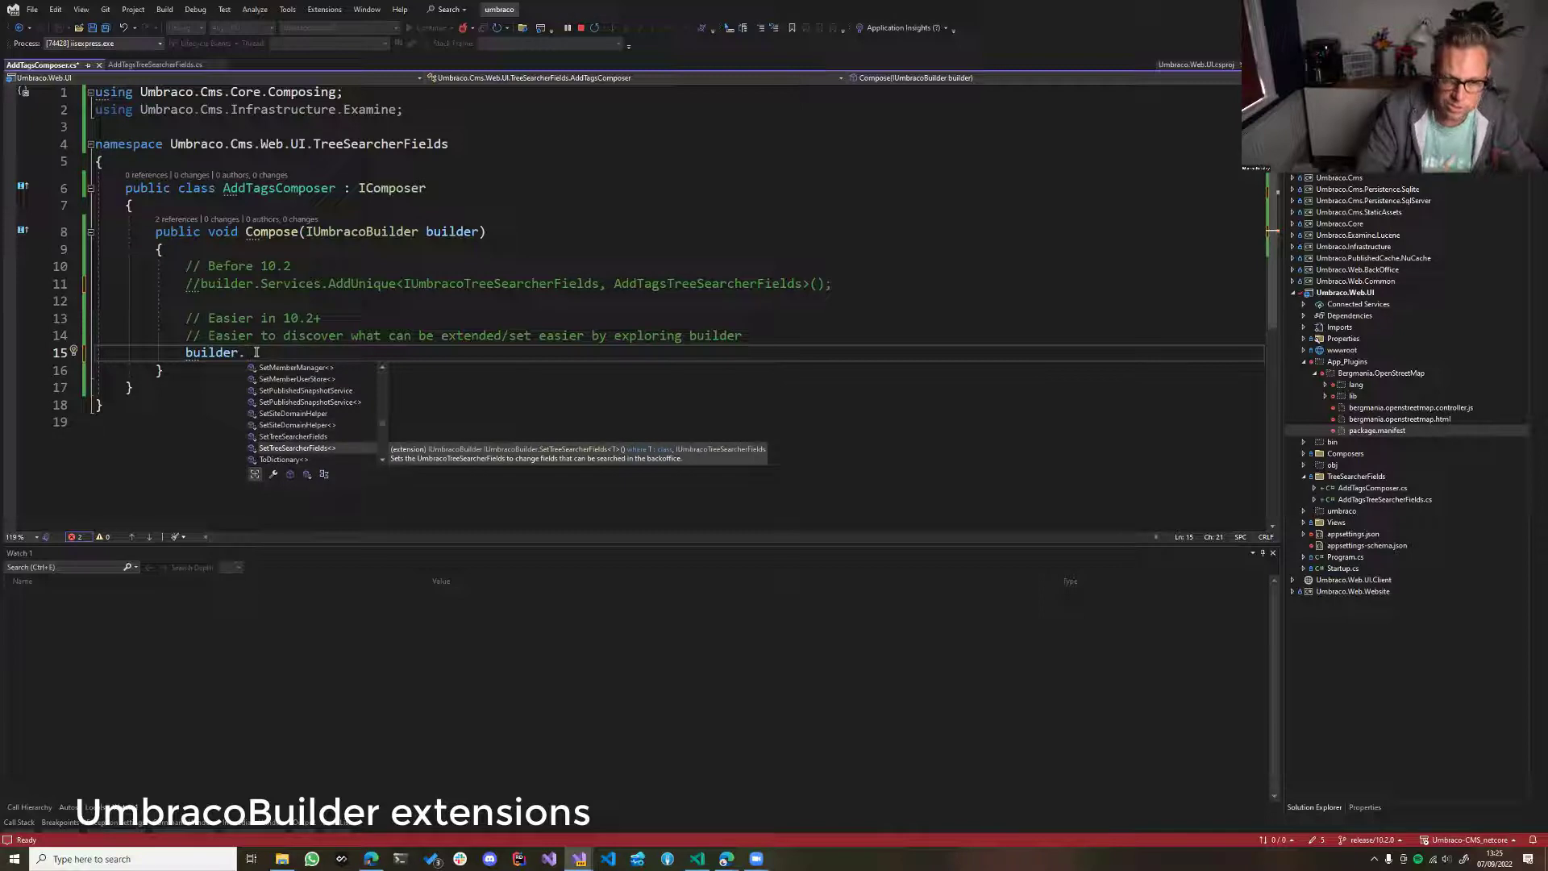
pyautogui.doubleClick(364, 284)
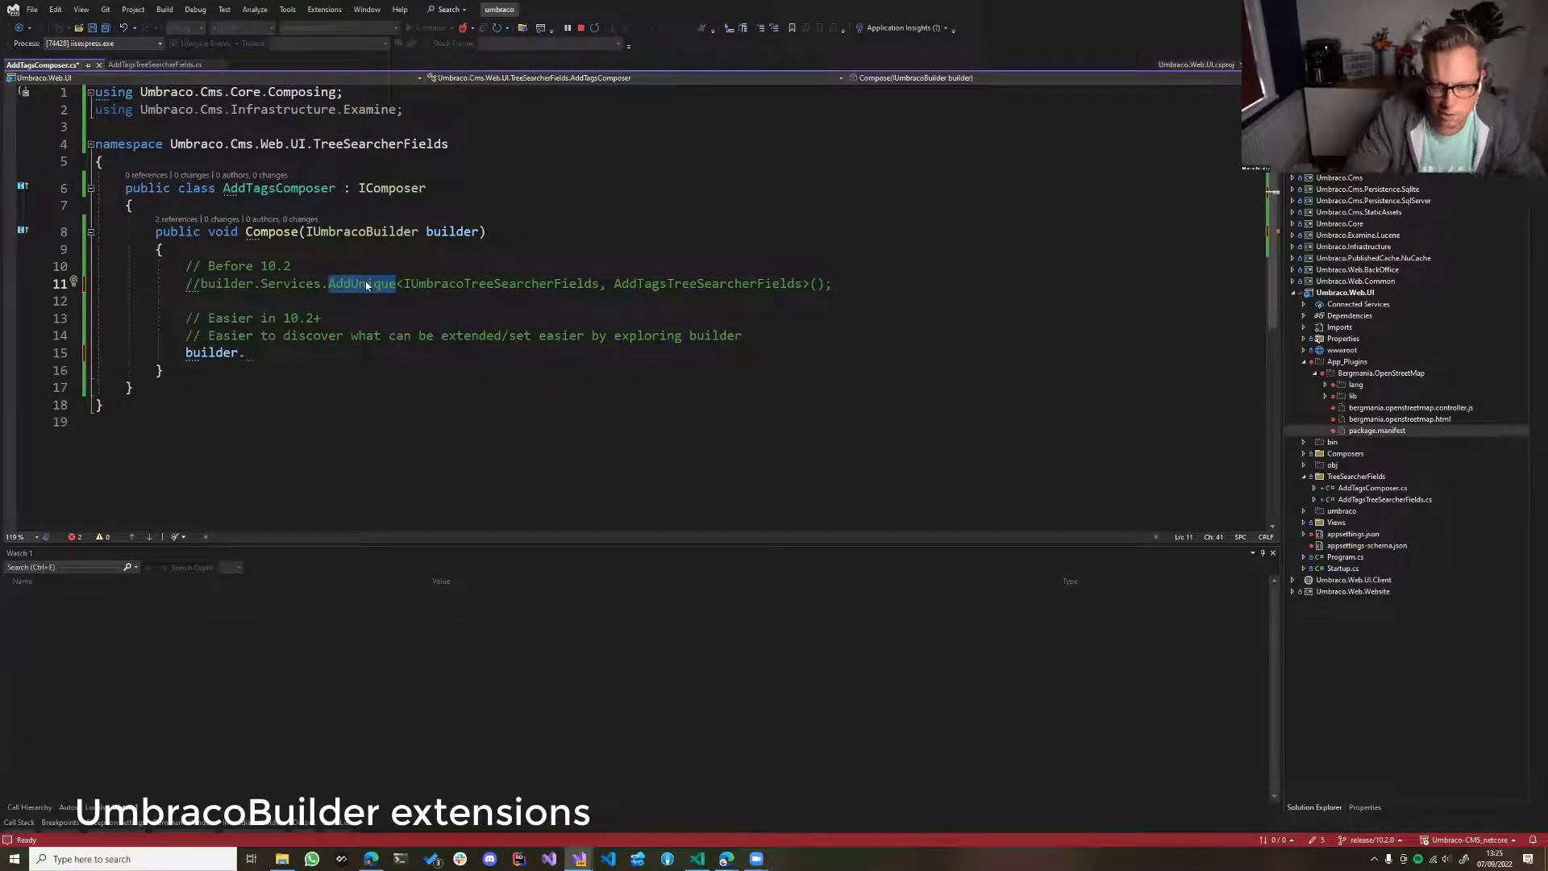
pyautogui.click(344, 358)
pyautogui.hotkey('ctrl', 'v')
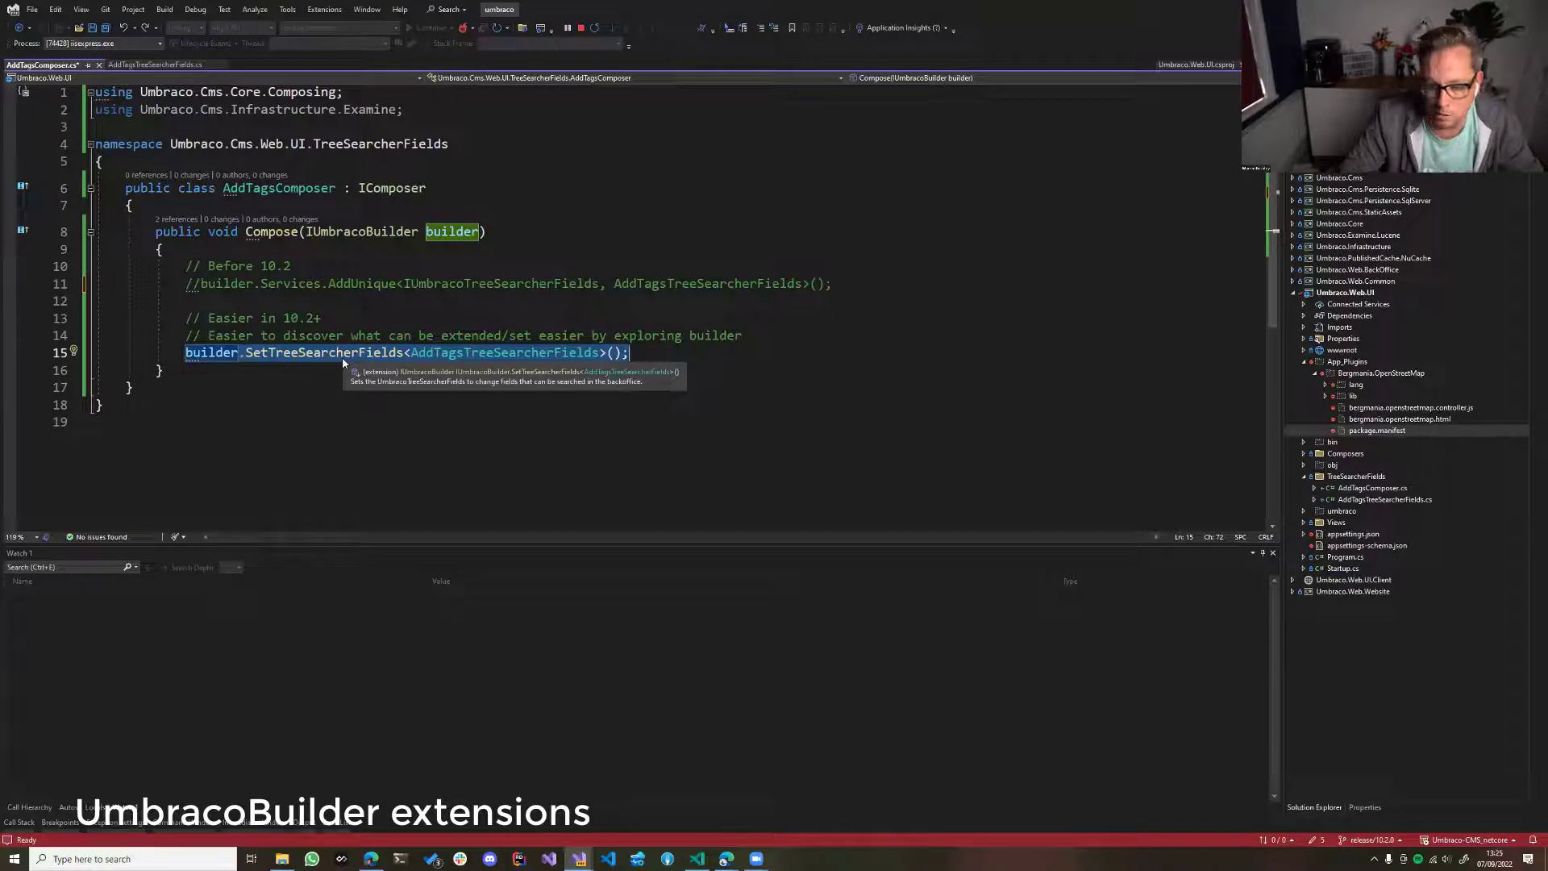
# Stop debugging and scroll the 10.2.0 release notes through Performance, UI and UX updates, and Other features
pyautogui.click(579, 30)
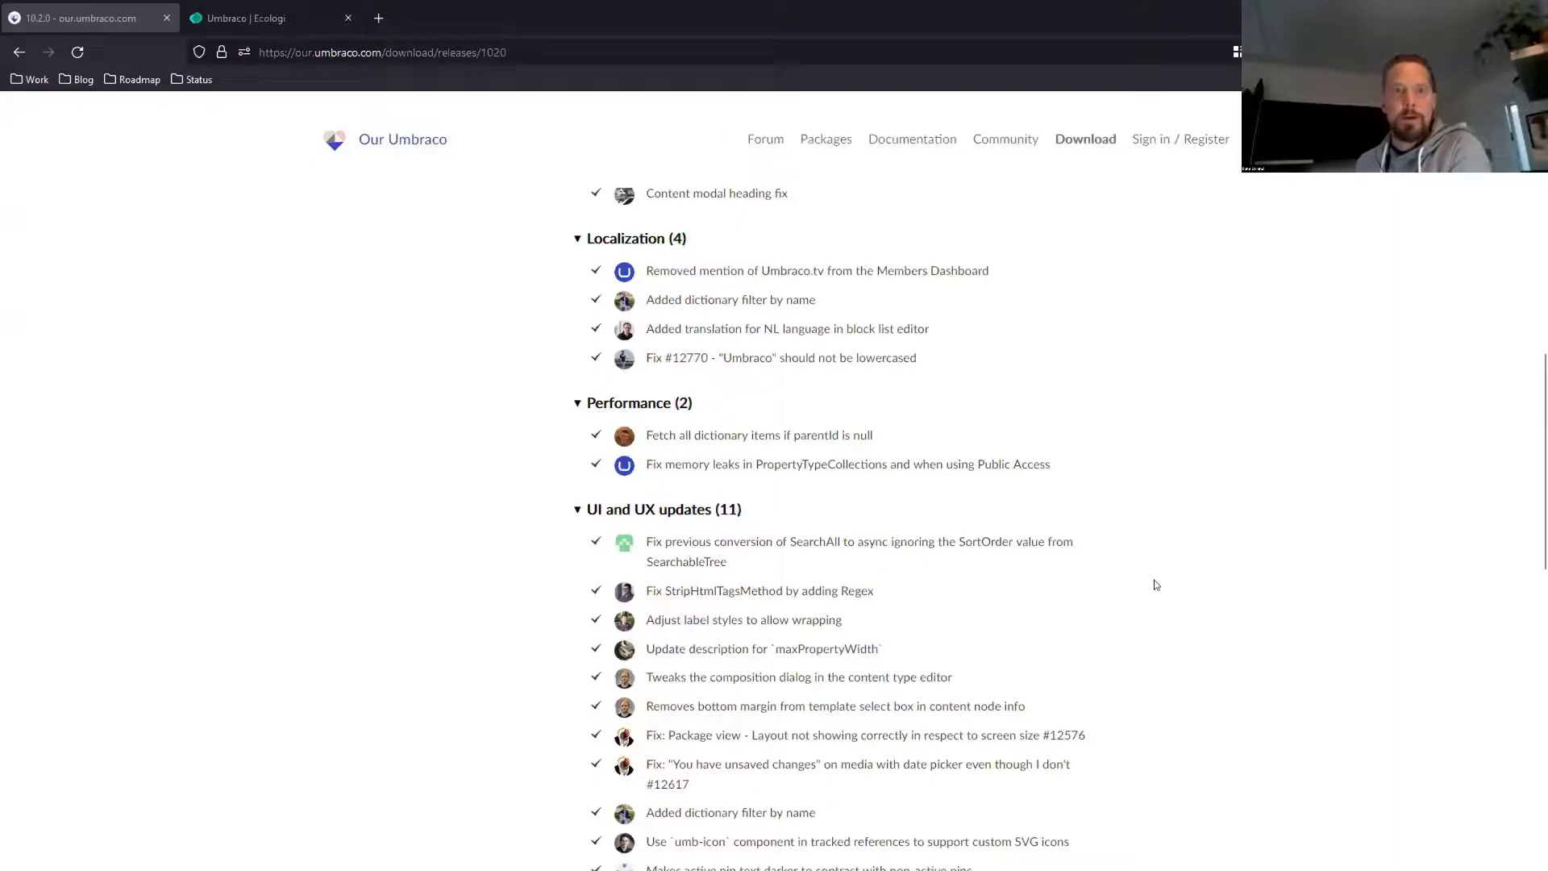
pyautogui.scroll(3, 1180, 563)
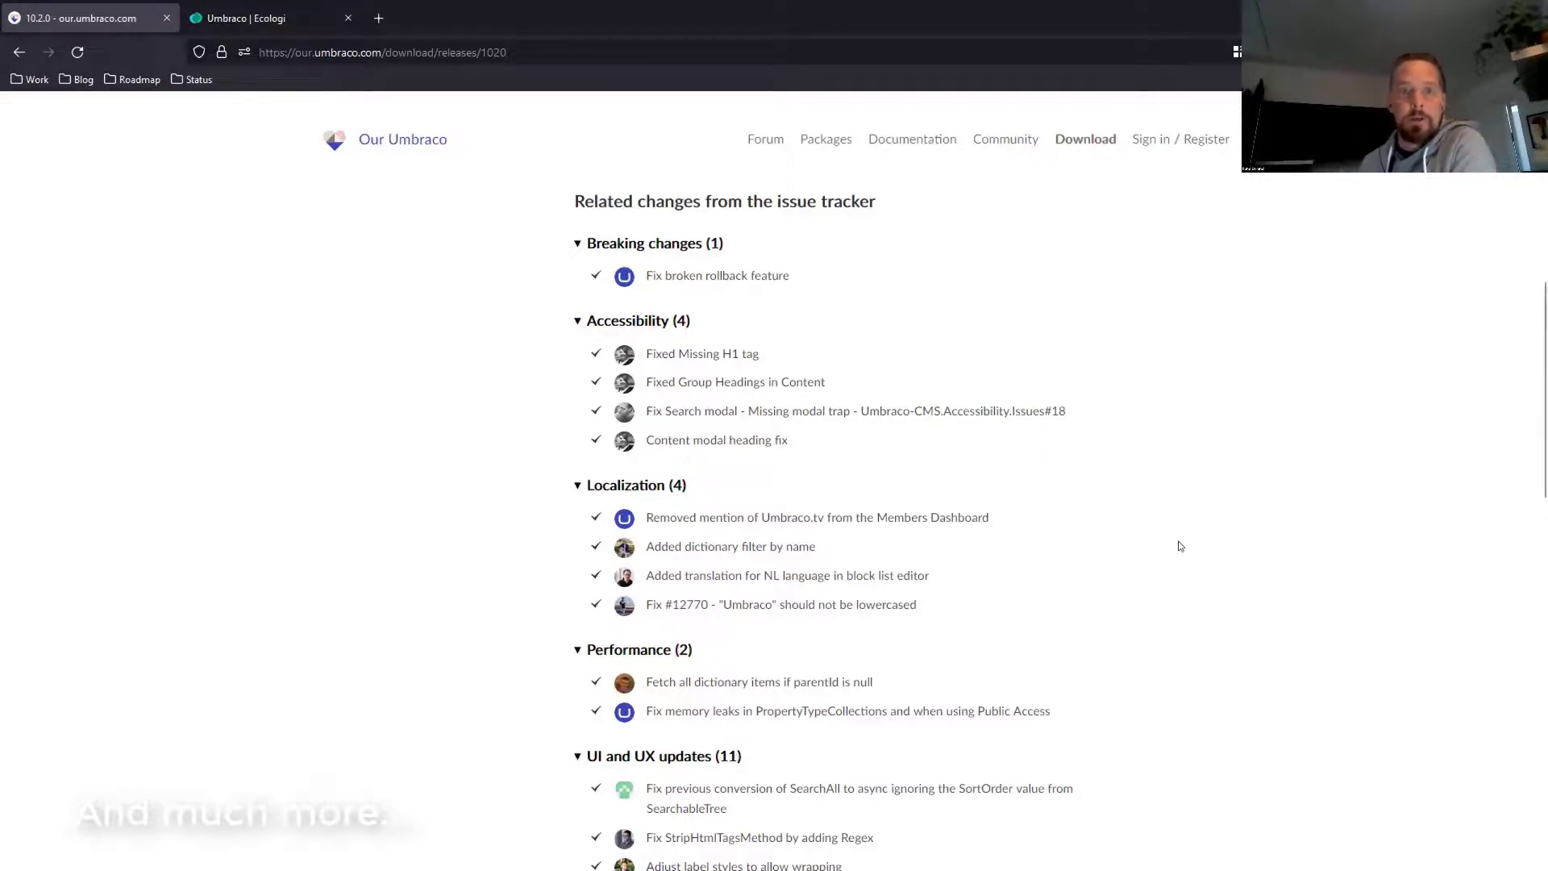
pyautogui.scroll(-1, 1110, 537)
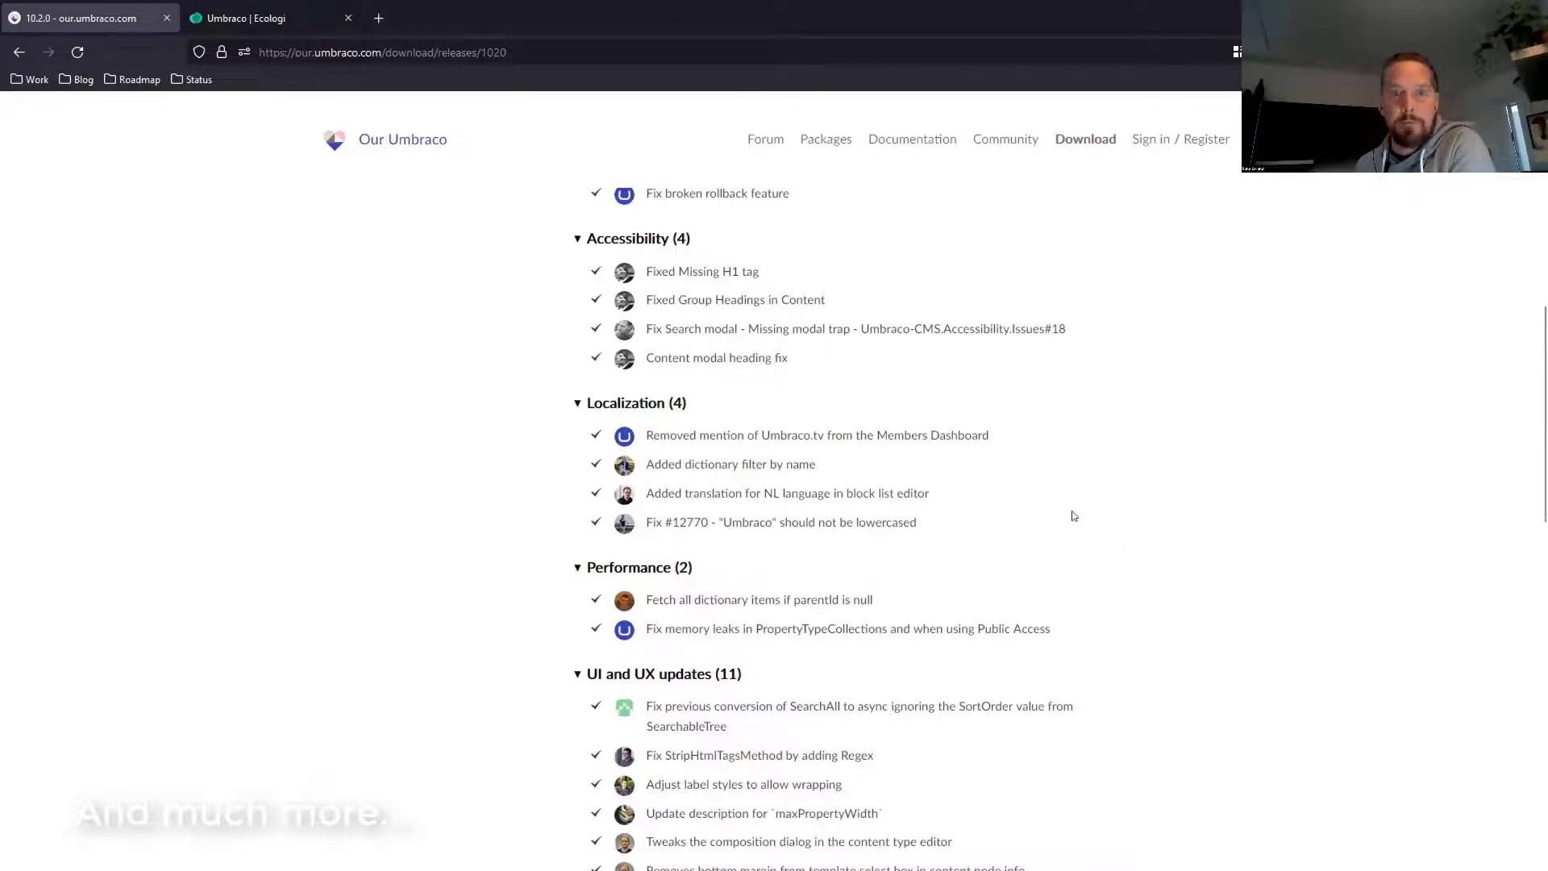
pyautogui.scroll(-1, 1075, 514)
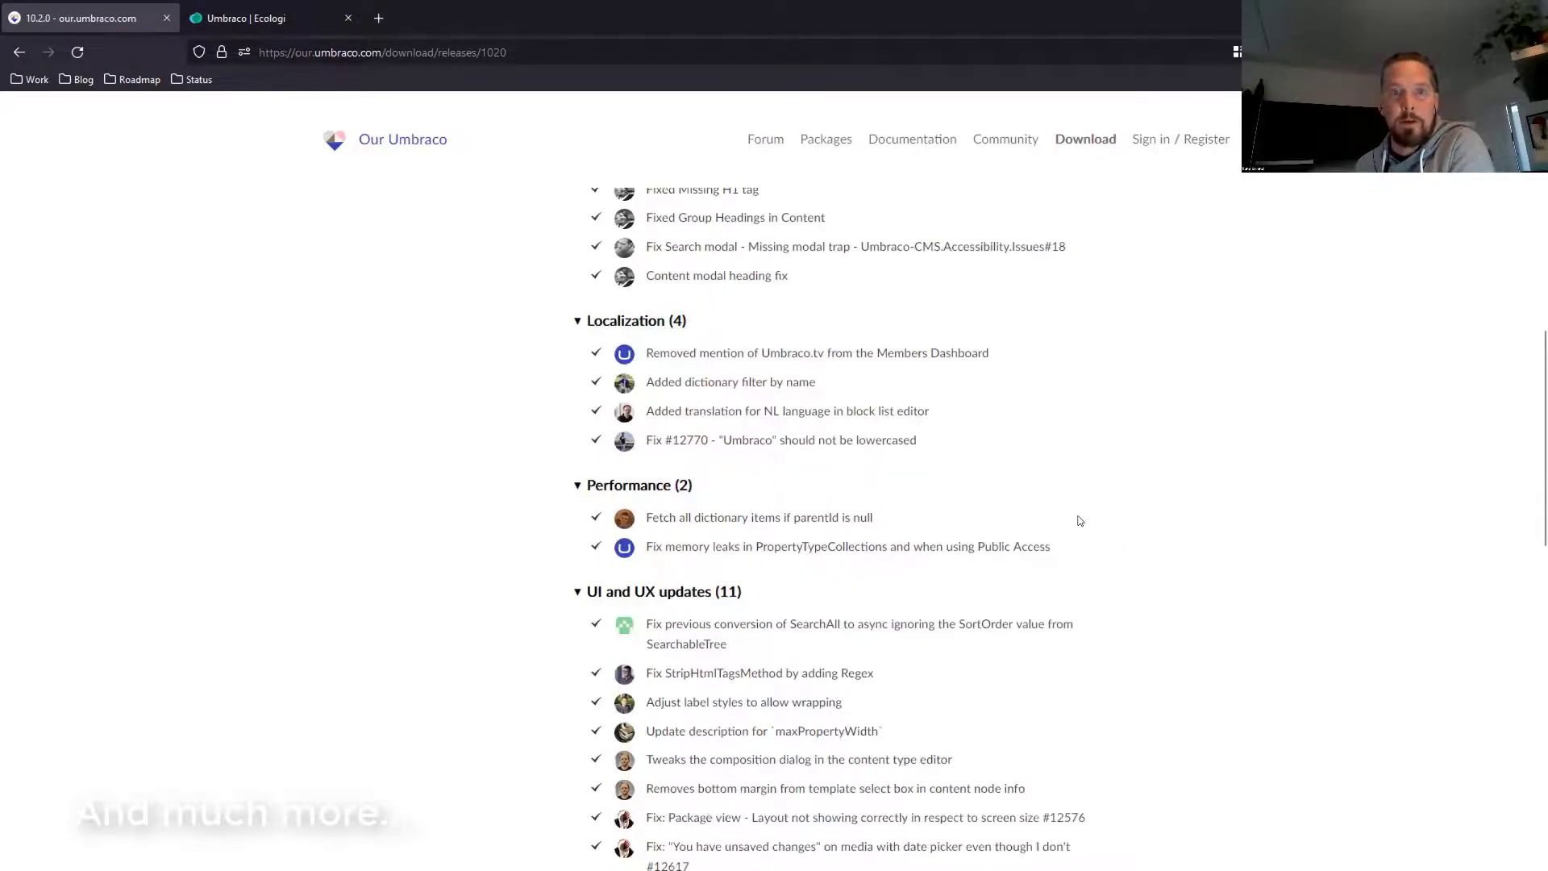
pyautogui.scroll(-1, 1080, 521)
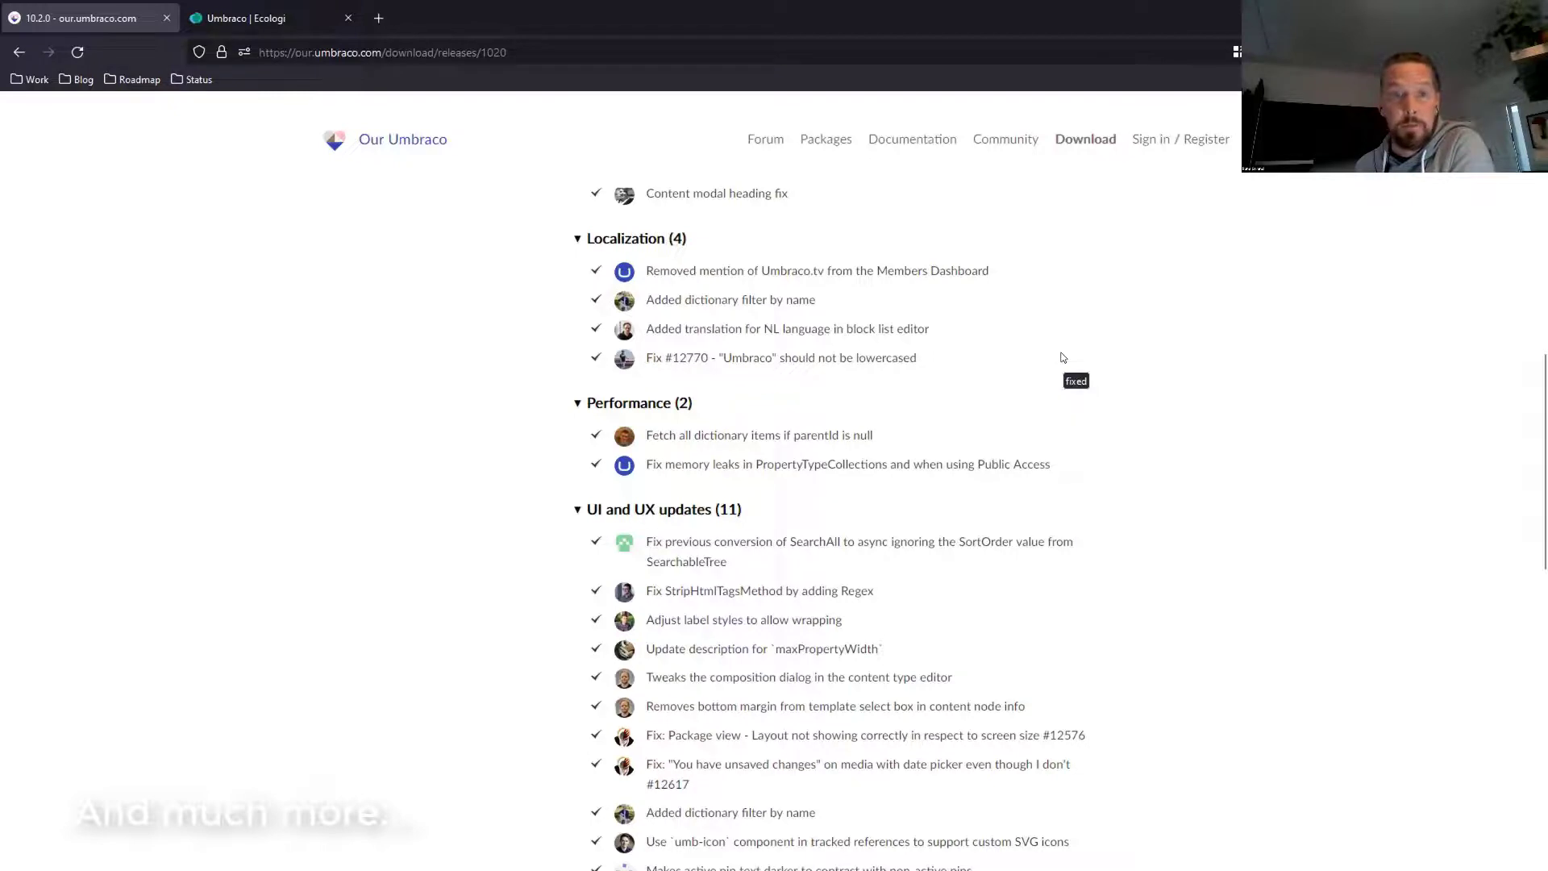
pyautogui.scroll(-2, 1128, 358)
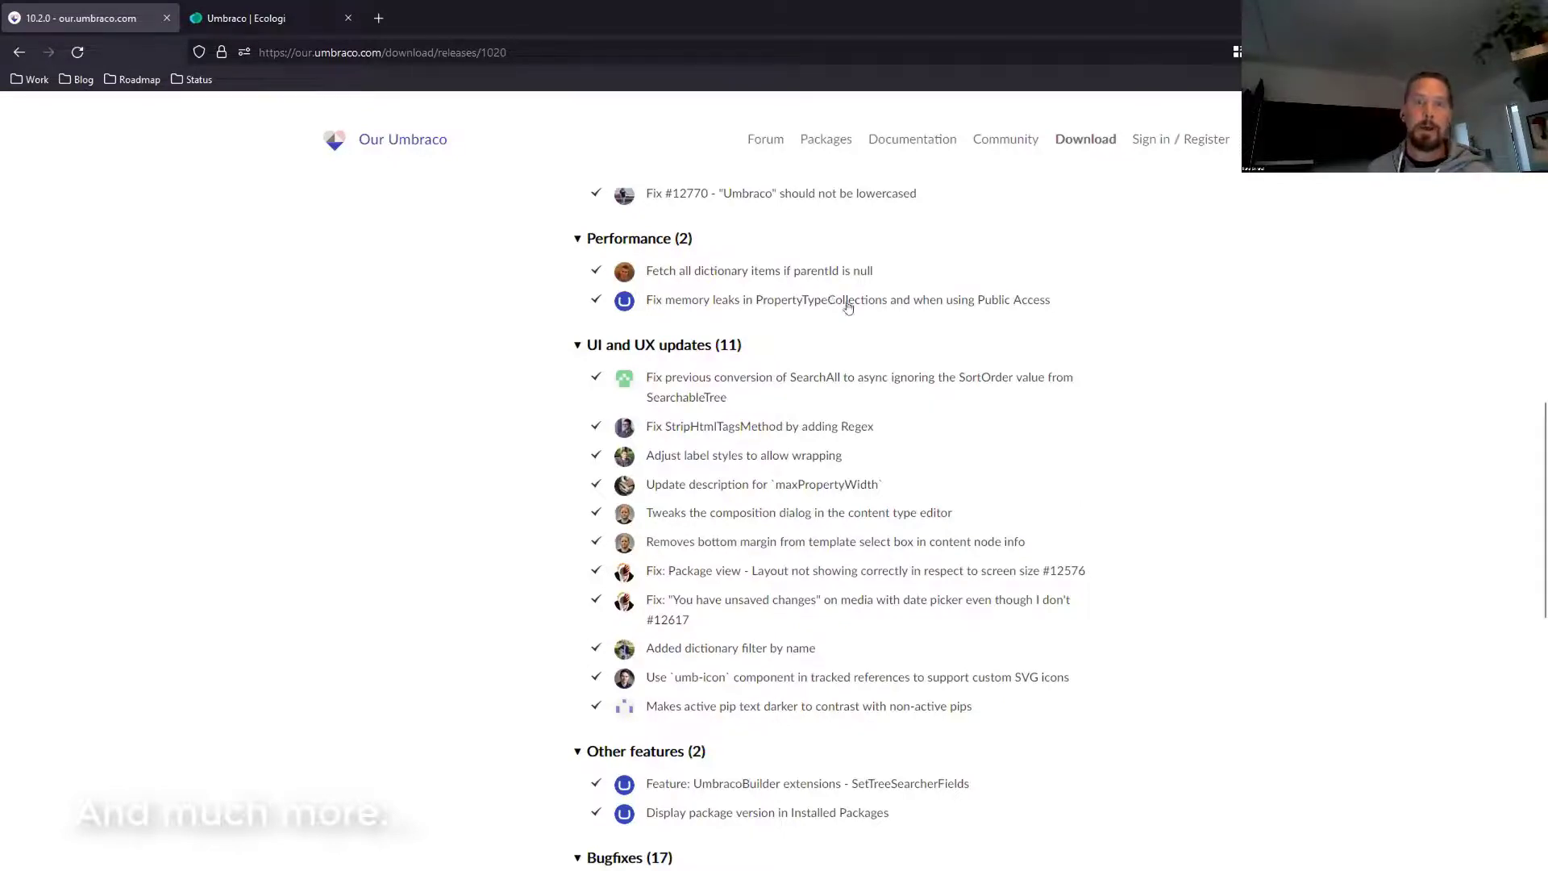
# Open pull request #12900 for the memory-leak fixes, scroll through it, and return to the release notes
pyautogui.click(772, 305)
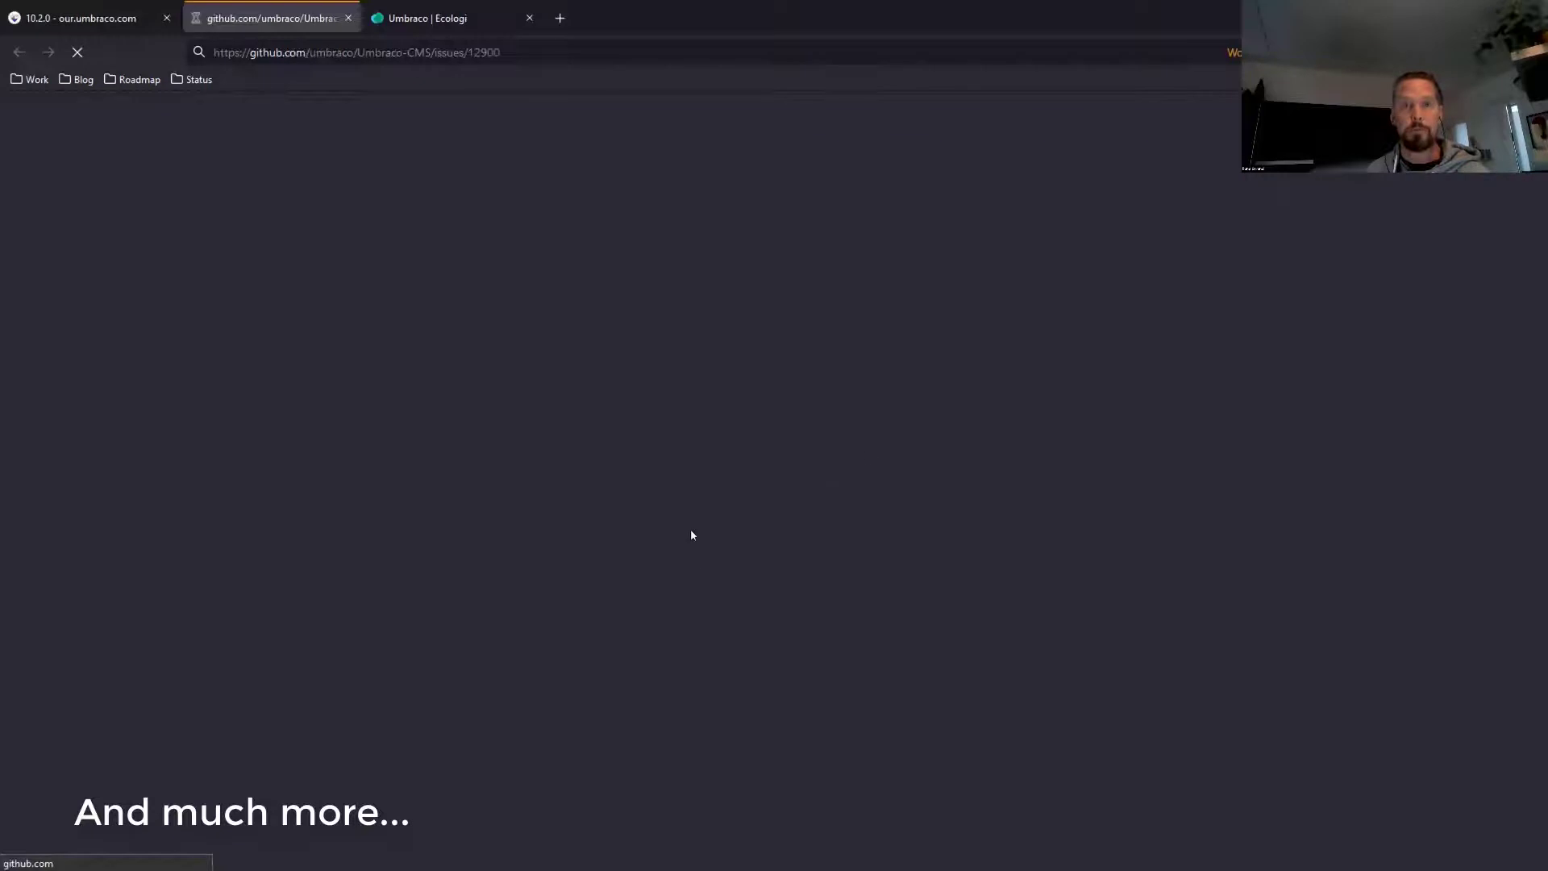
pyautogui.scroll(-5, 787, 498)
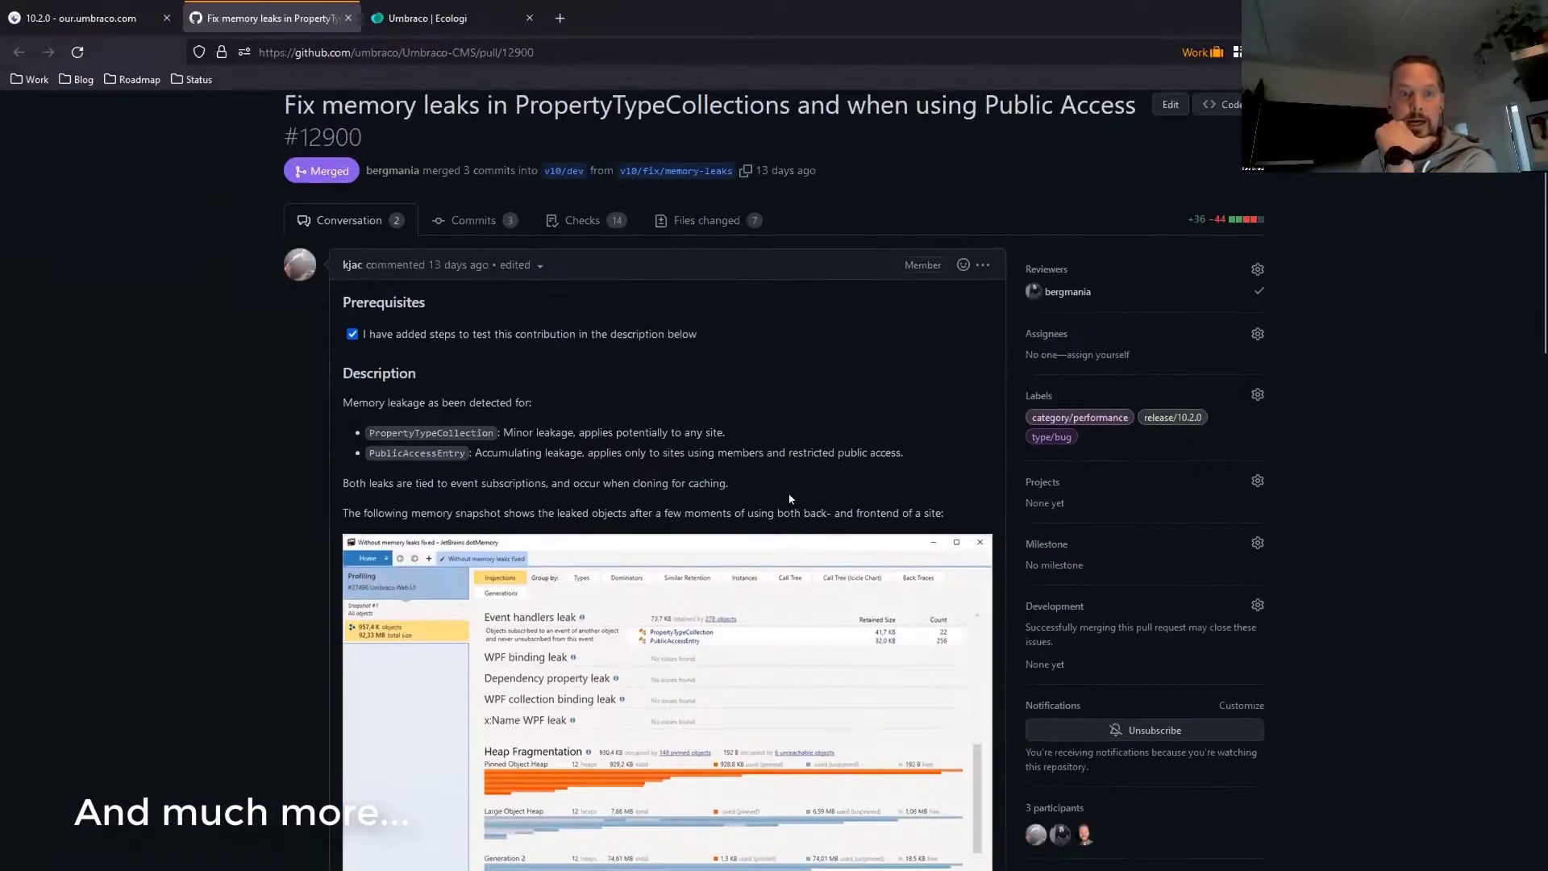
pyautogui.scroll(-5, 787, 497)
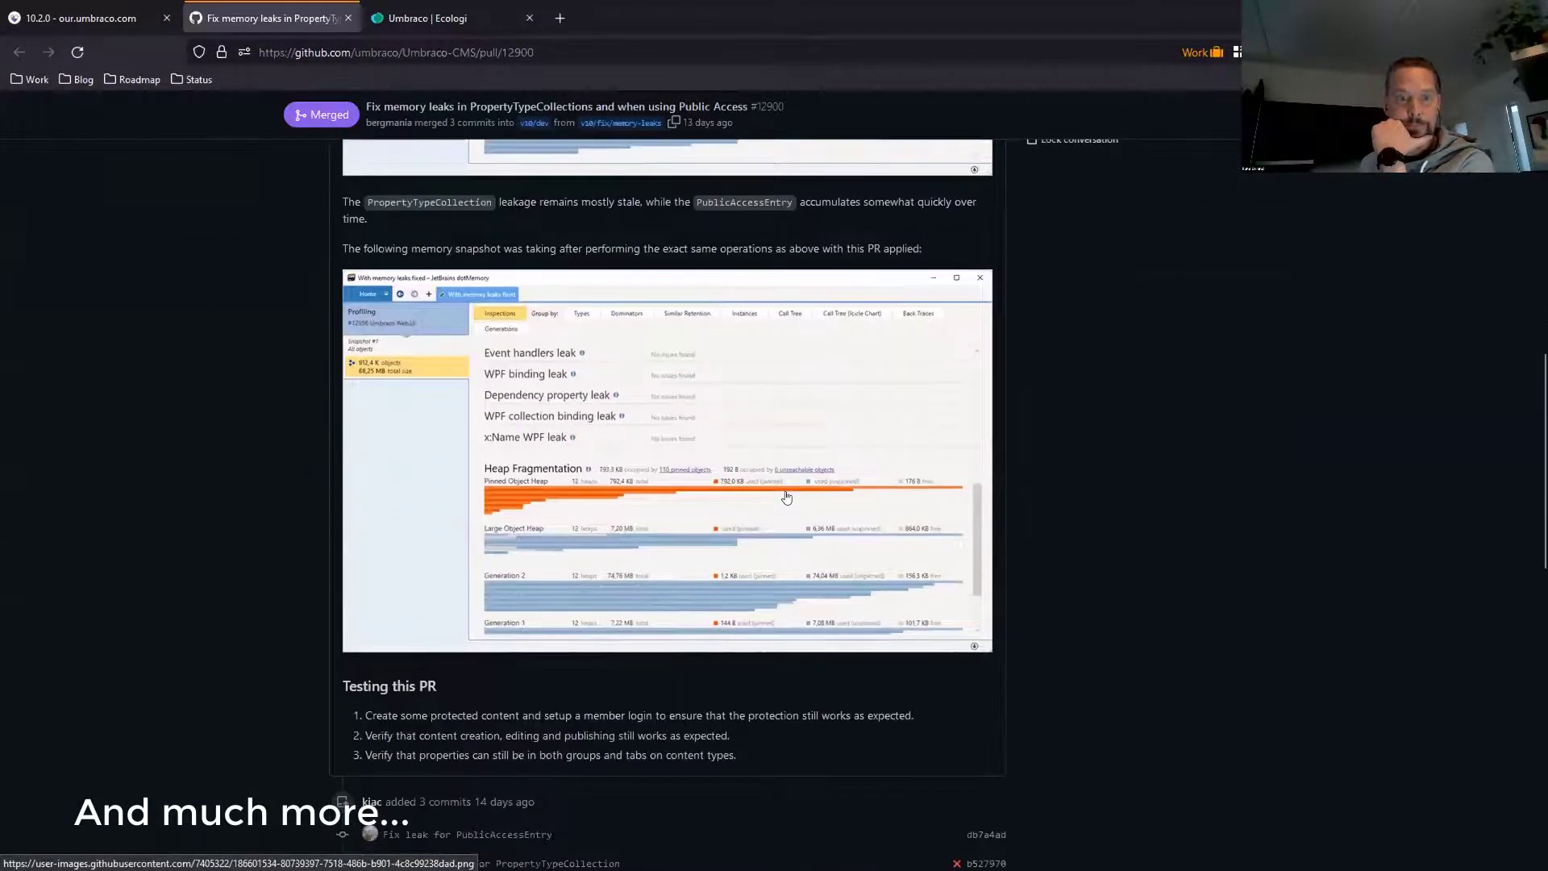
pyautogui.scroll(6, 787, 497)
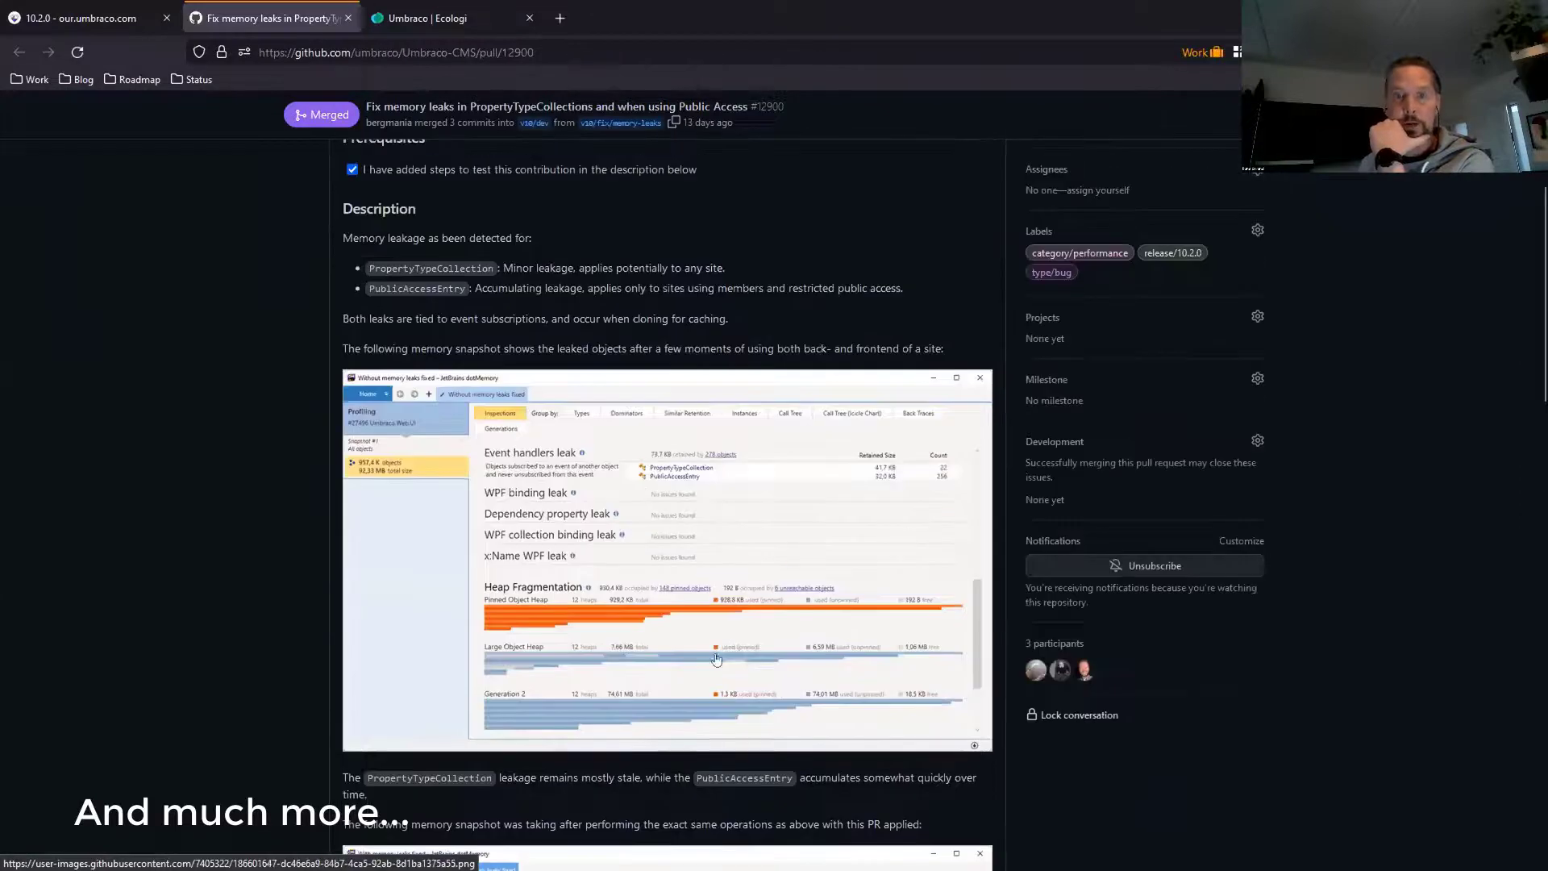
pyautogui.scroll(4, 758, 585)
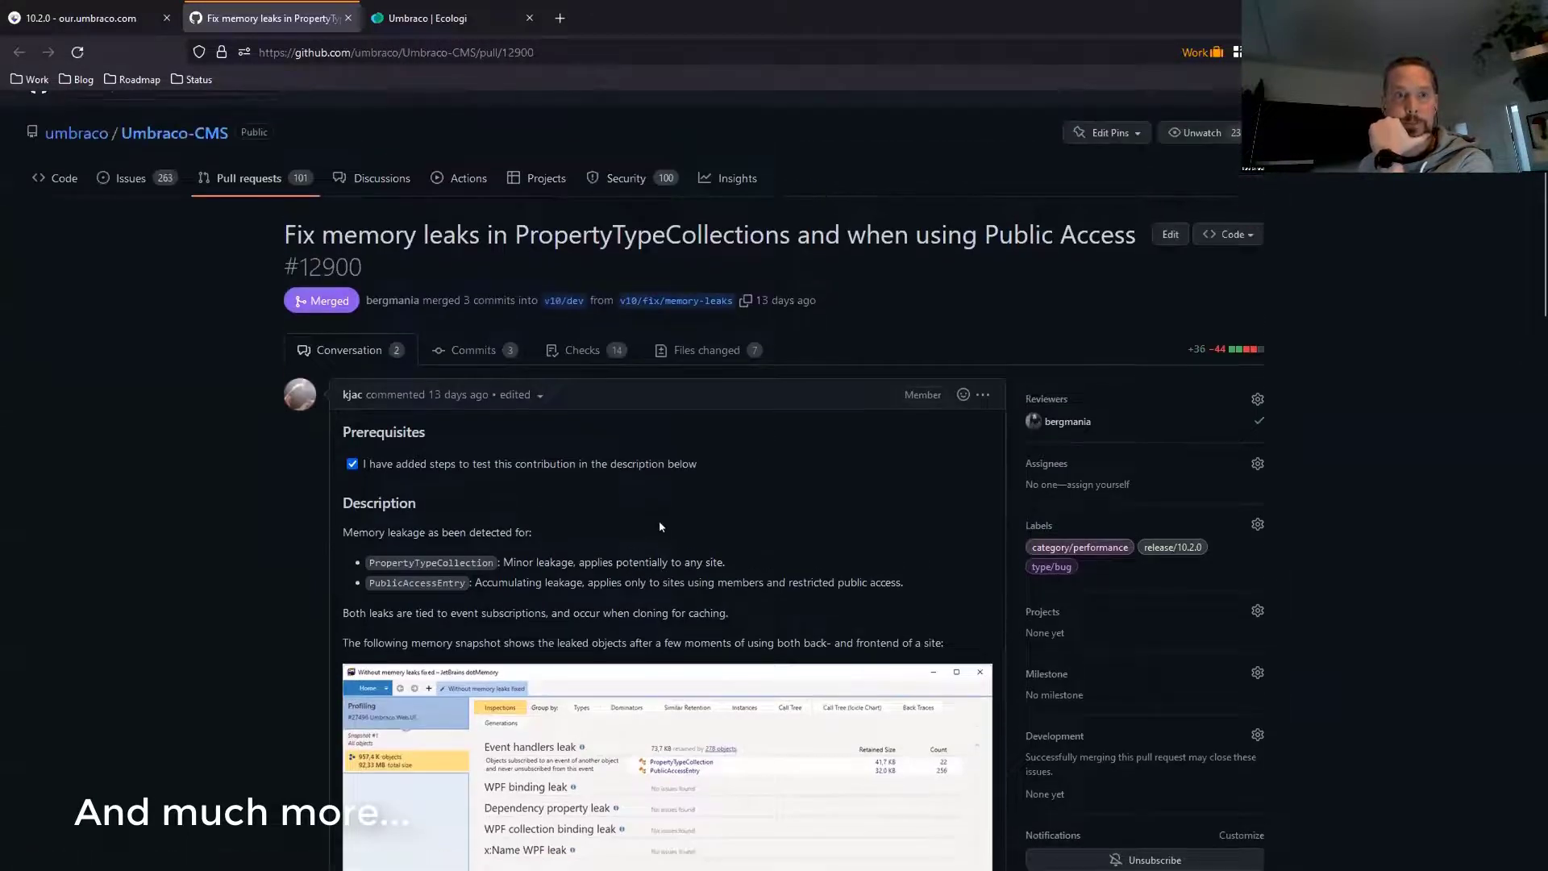
pyautogui.click(71, 9)
# Scroll the release notes up to the issue-tracker changes, including the 'Fix broken rollback feature' breaking change
pyautogui.scroll(-4, 460, 499)
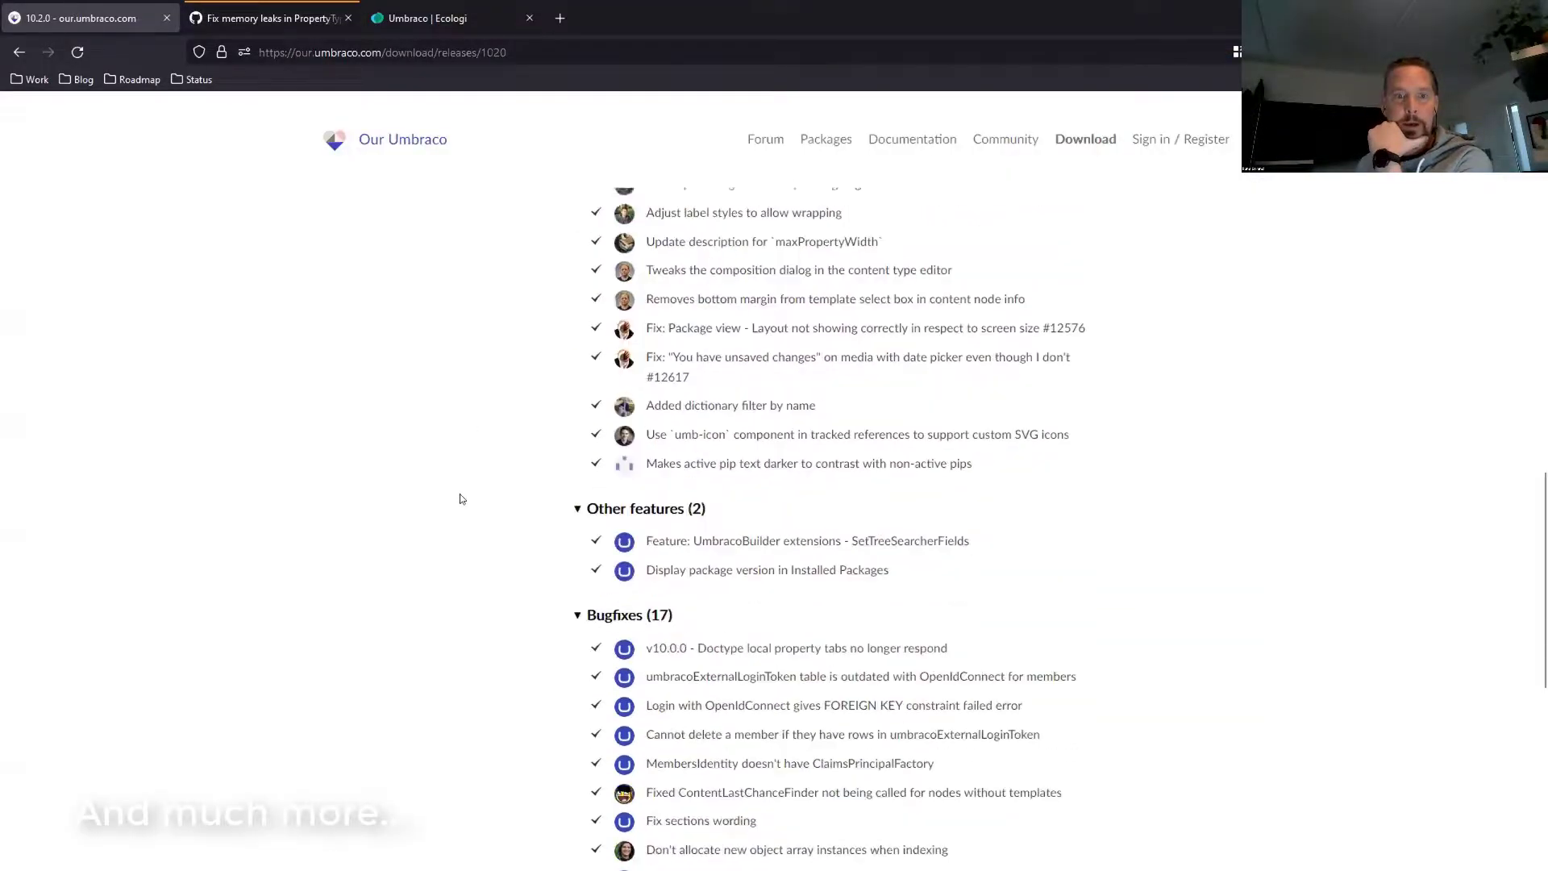
pyautogui.scroll(-3, 459, 498)
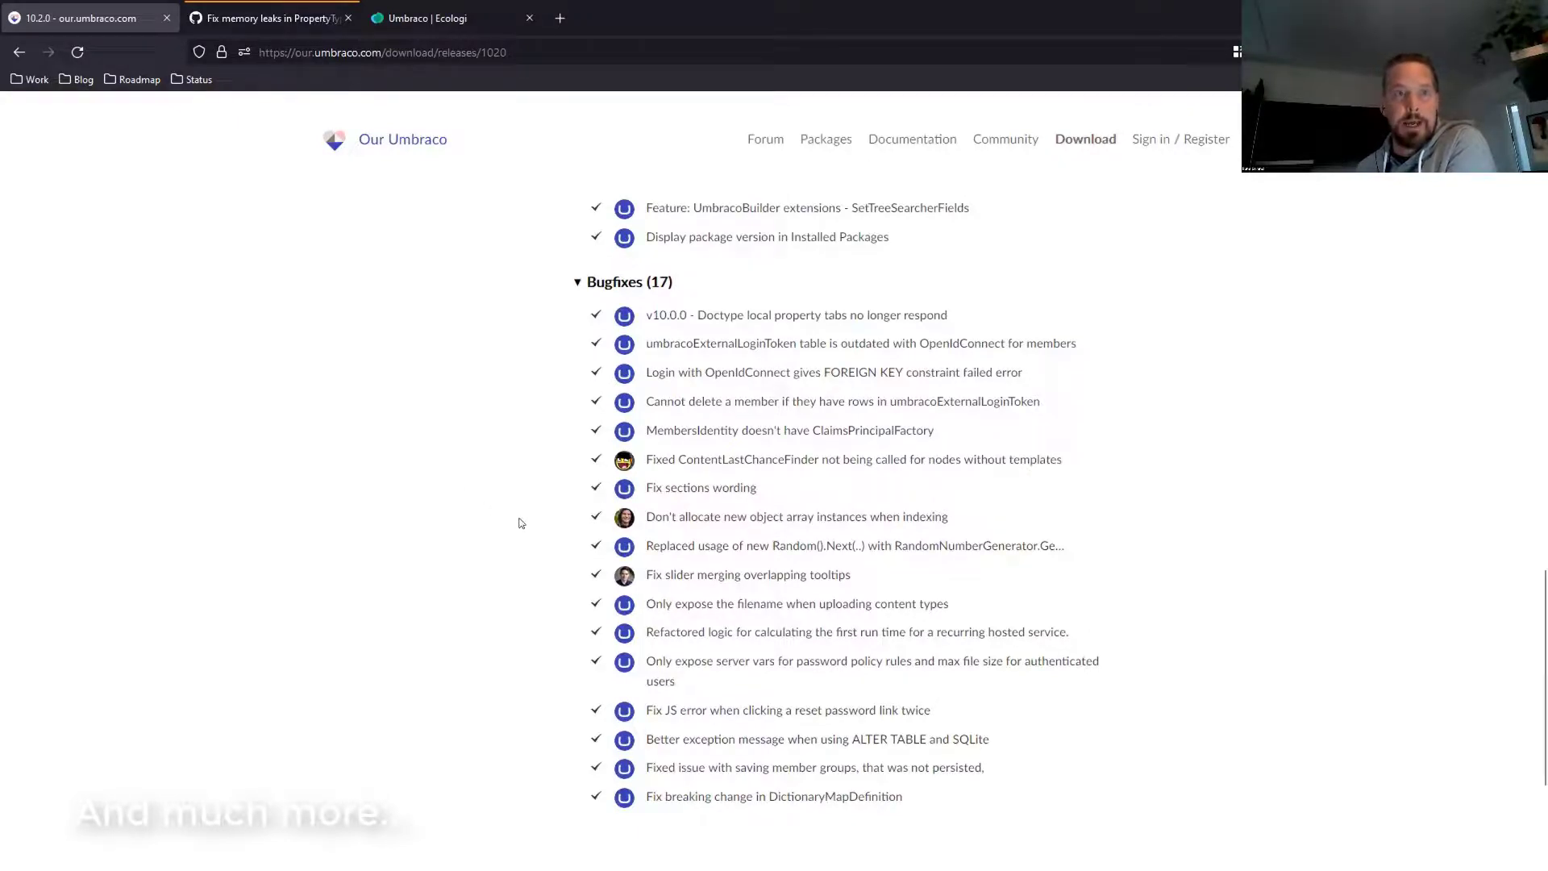
pyautogui.scroll(1, 508, 482)
pyautogui.scroll(9, 508, 483)
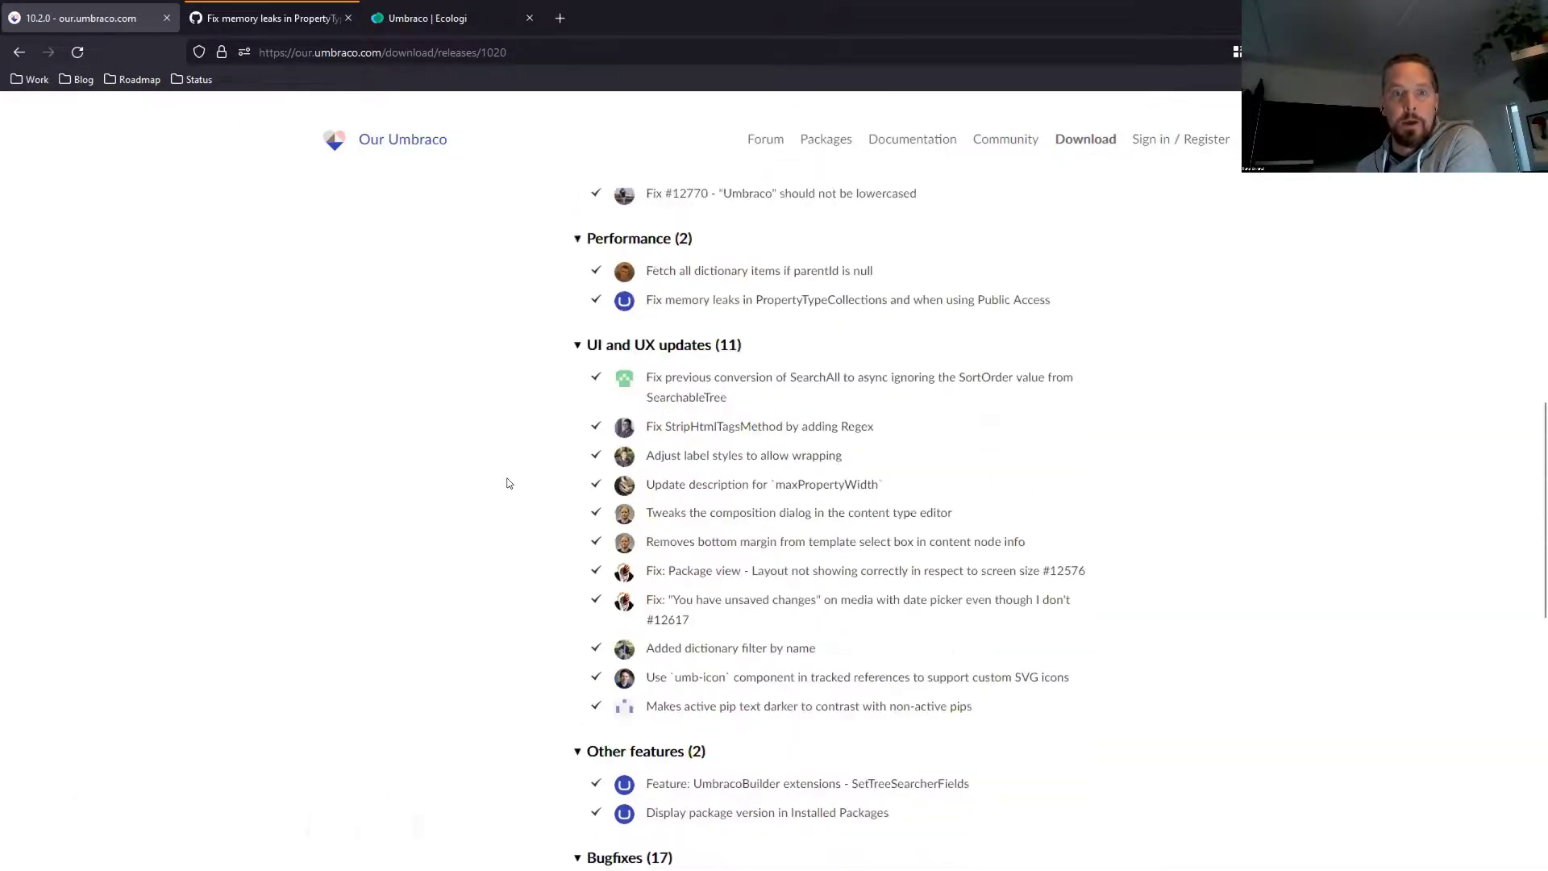
pyautogui.scroll(4, 508, 476)
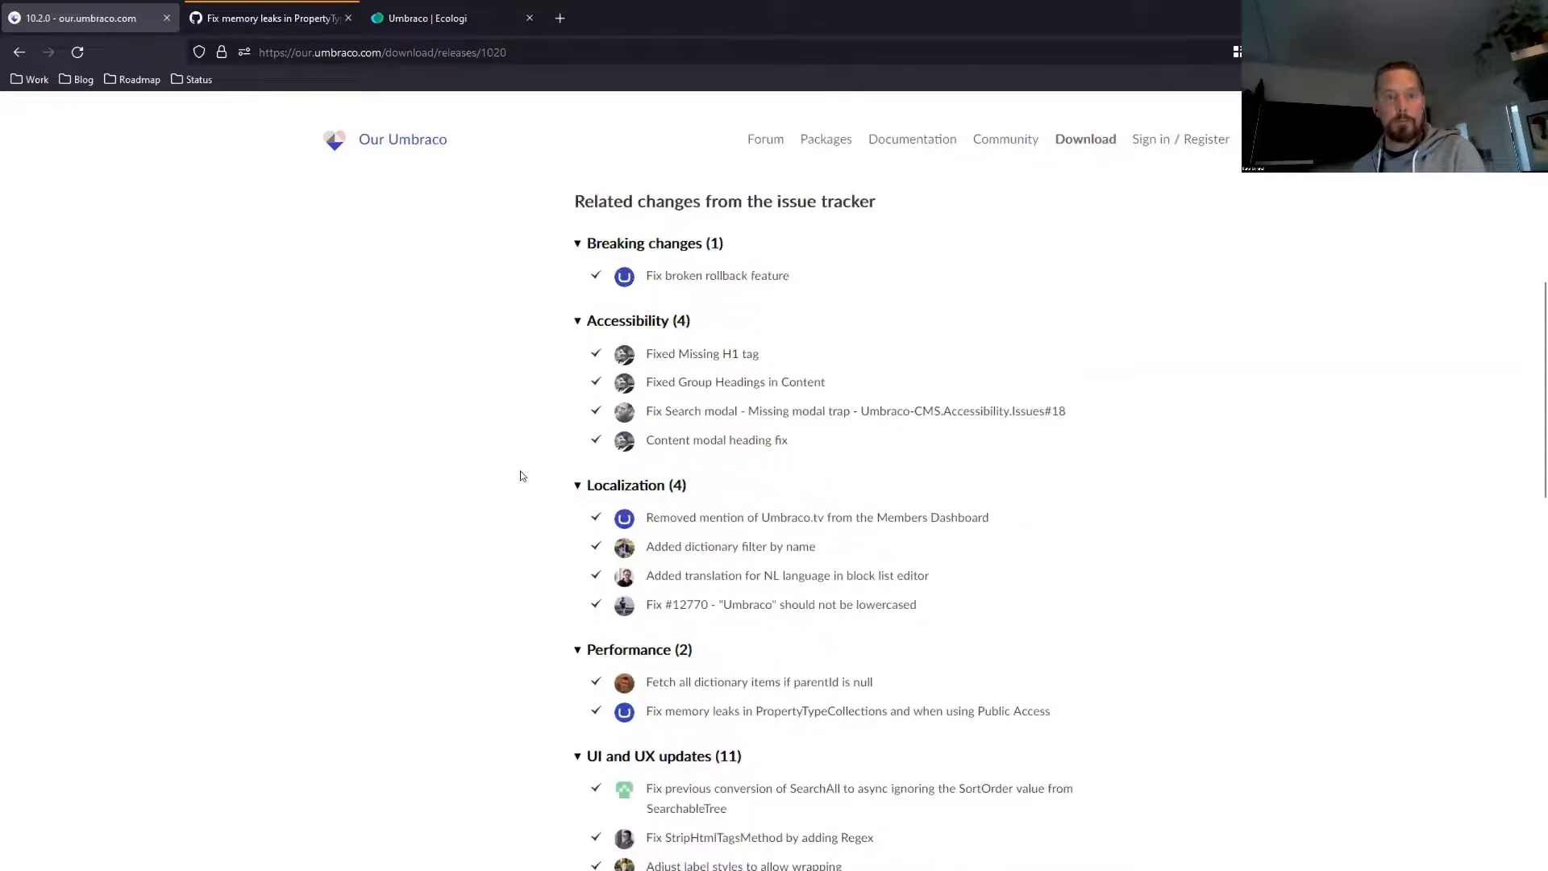
pyautogui.scroll(-1, 520, 477)
pyautogui.scroll(-1, 520, 477)
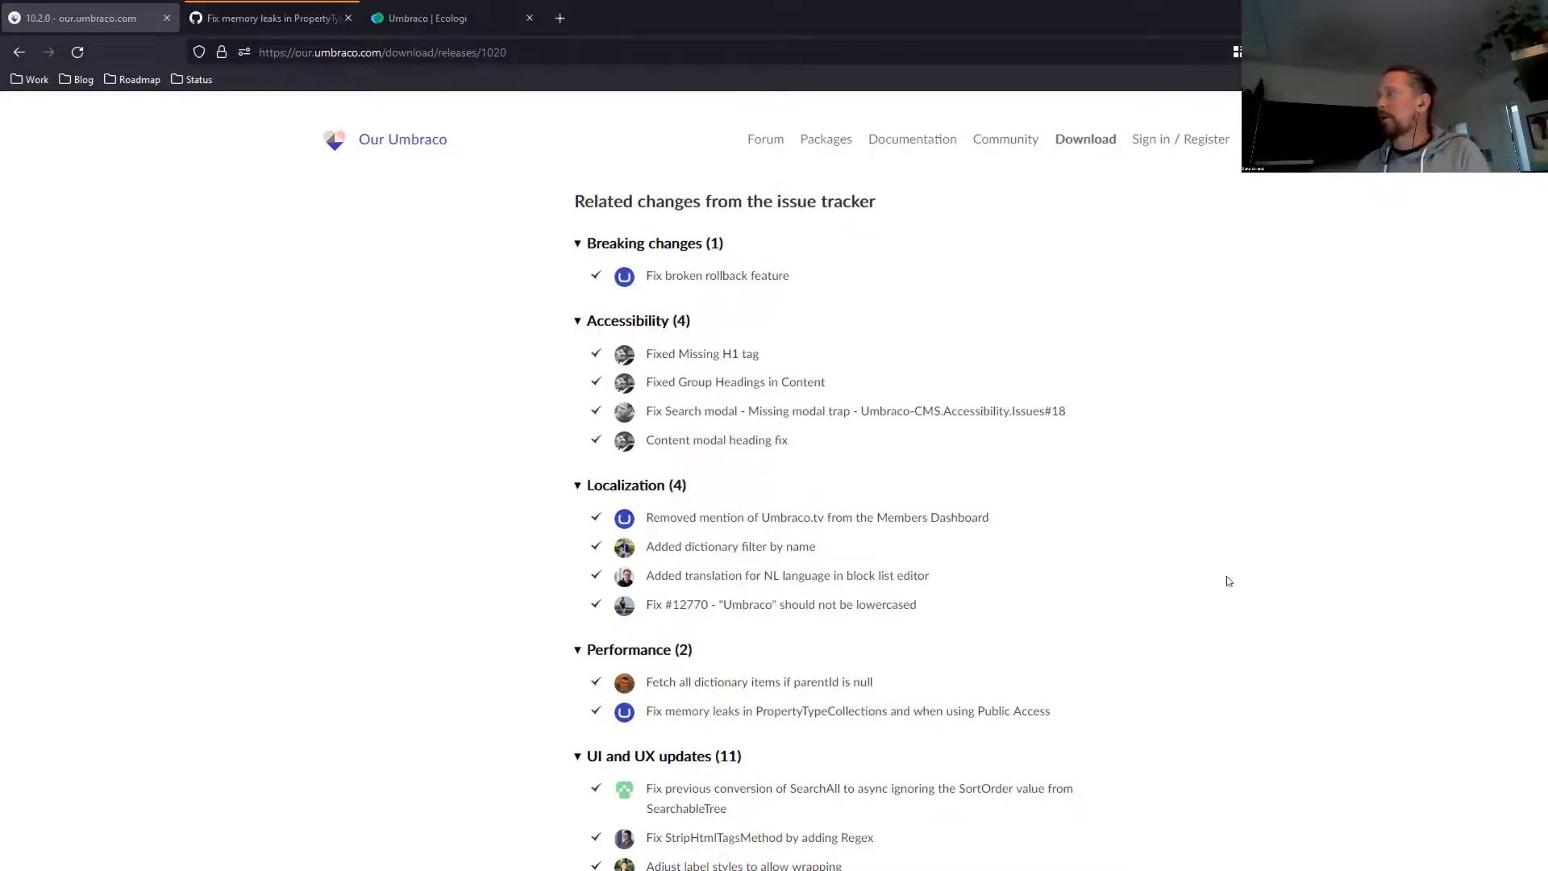
# Bring up the Umbraco 10.2 Contributors slide and reveal the four starred contributors with PR counts
pyautogui.hotkey('alt', 'Tab')
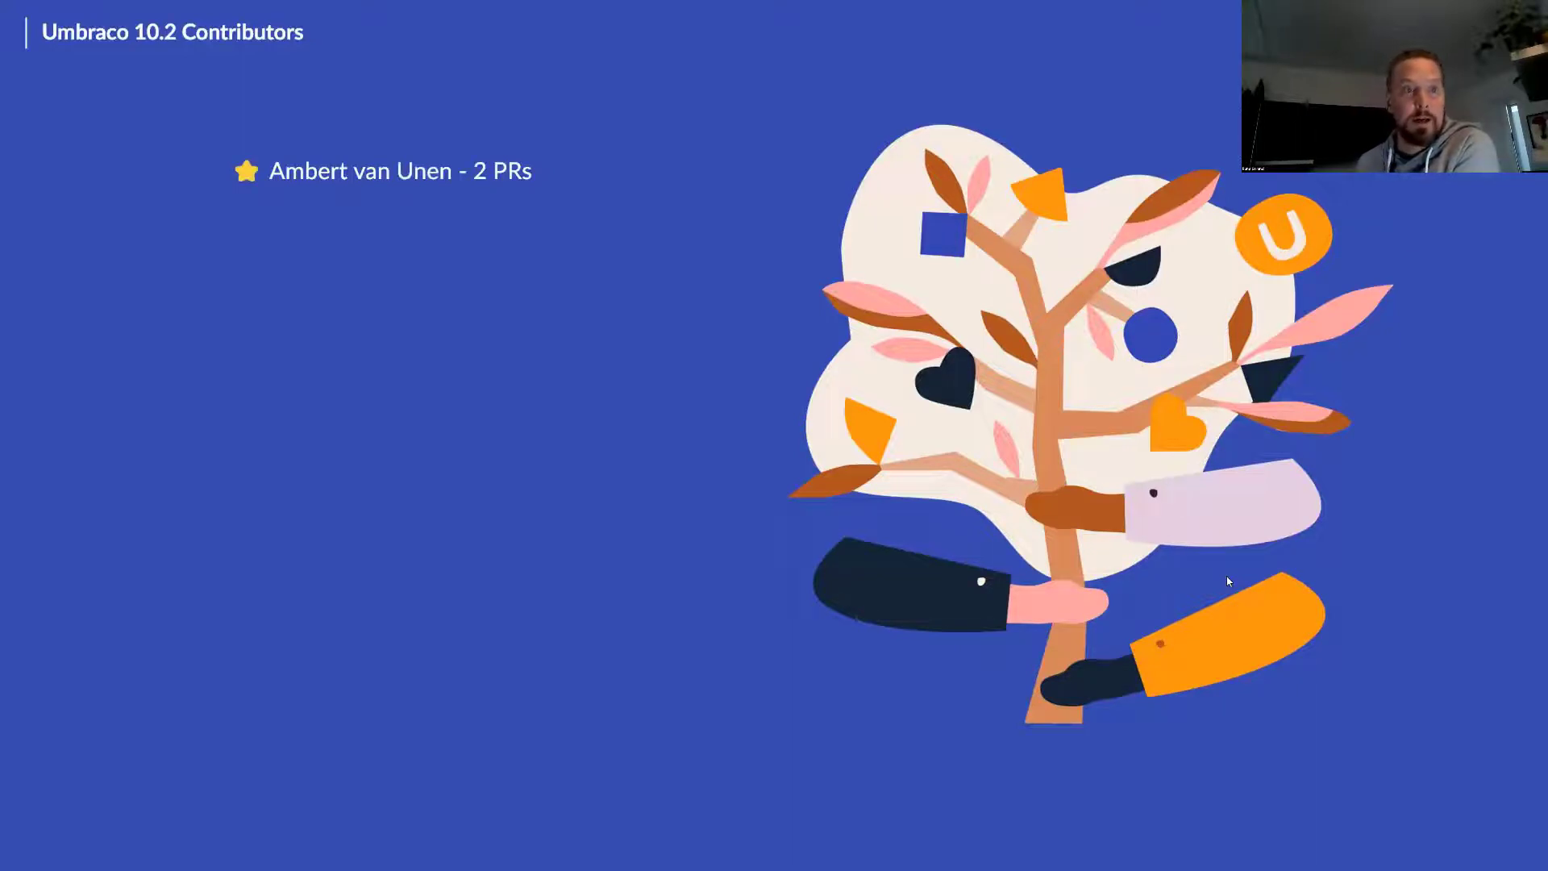
pyautogui.press('Right')
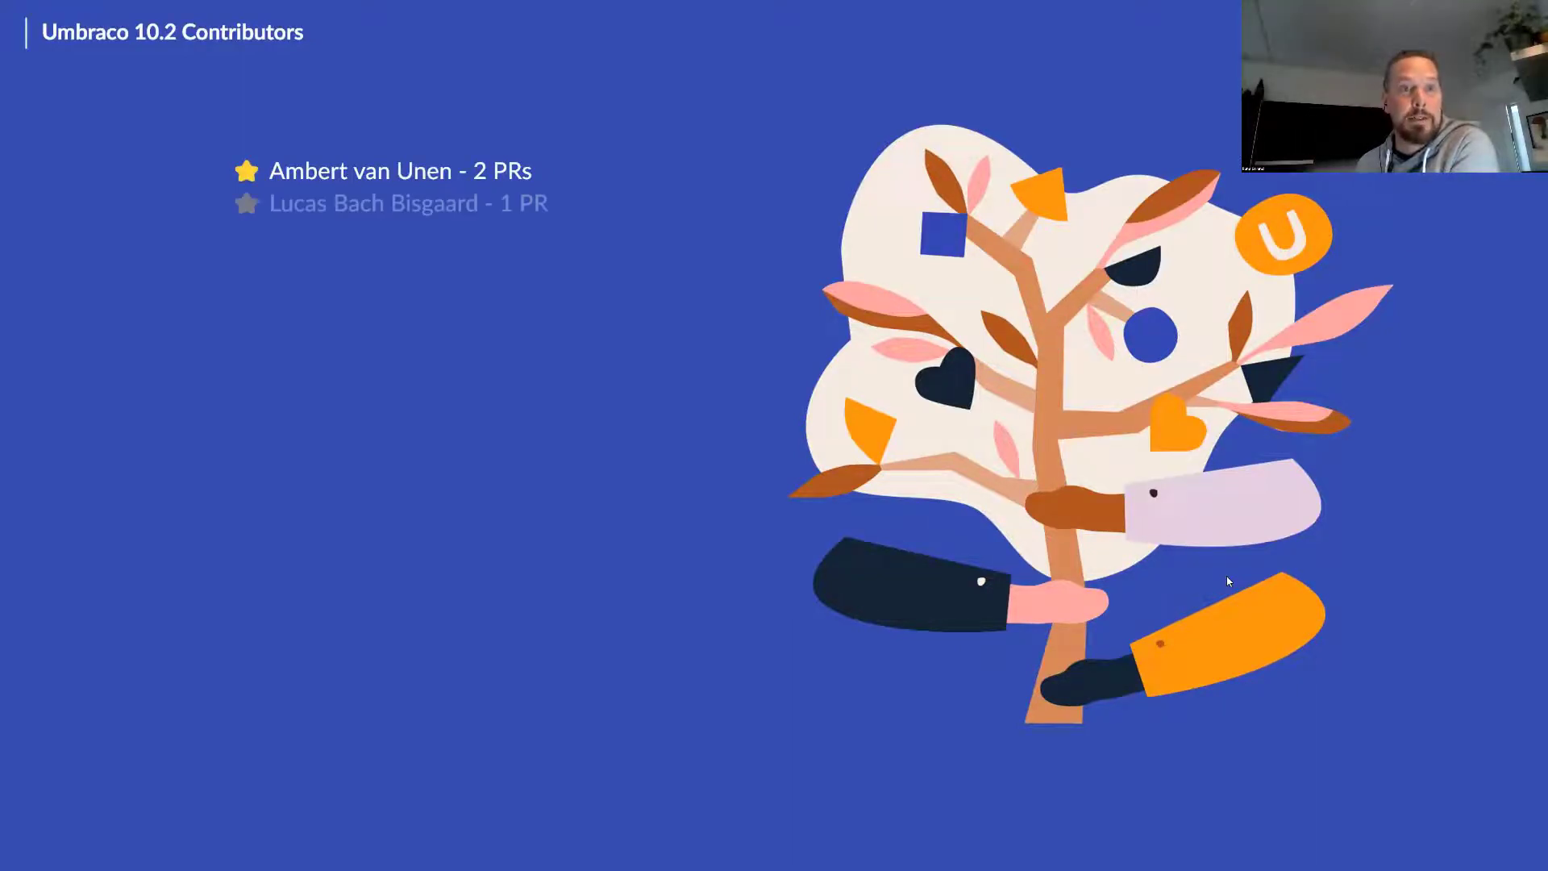
pyautogui.press('Right')
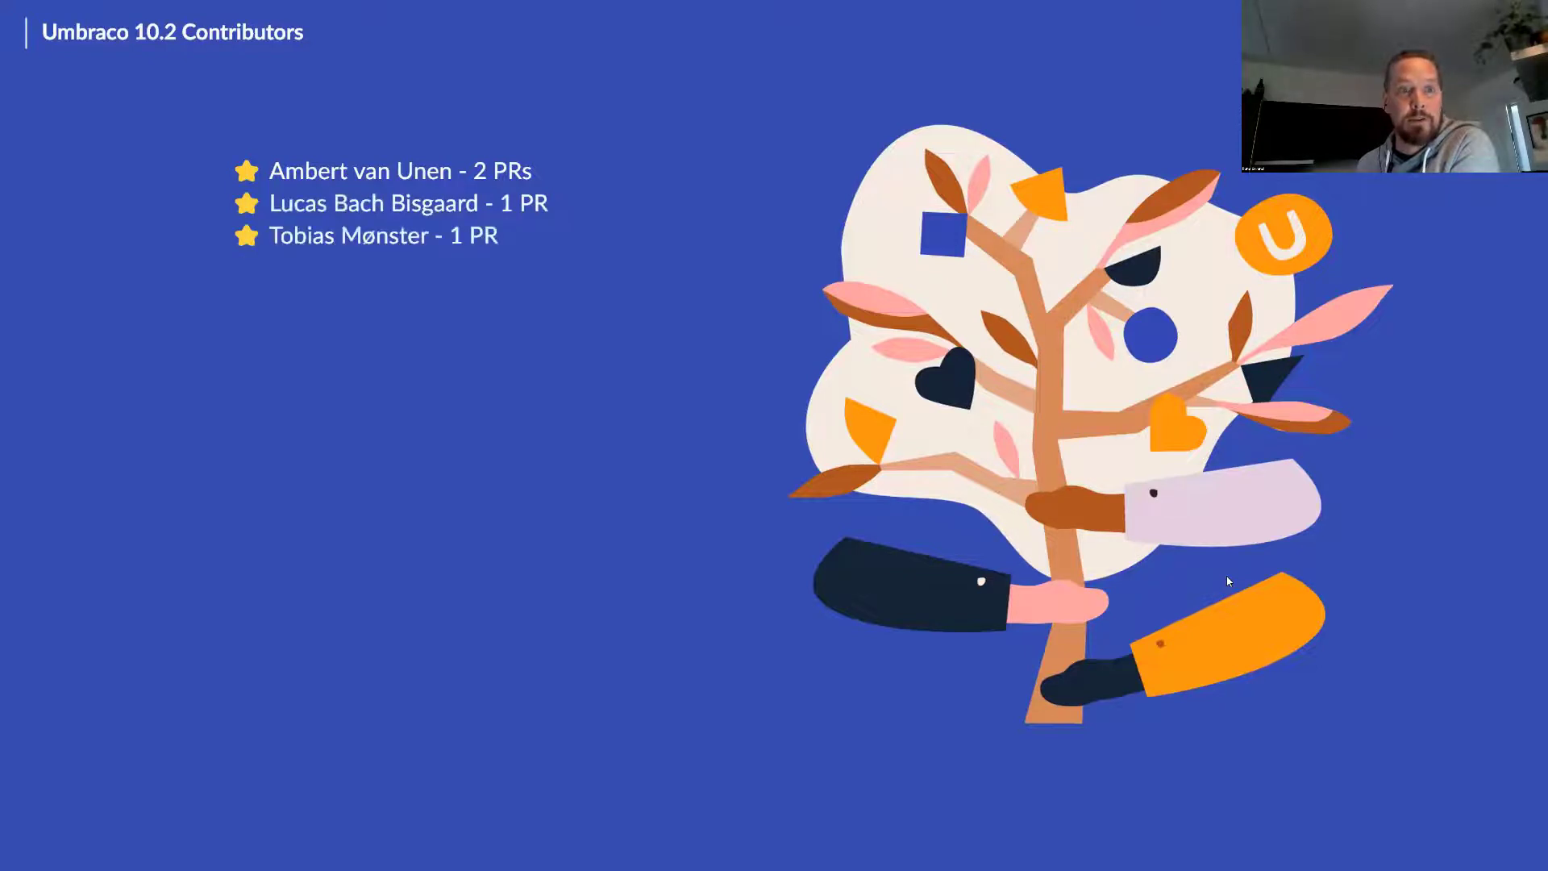
pyautogui.press('Right')
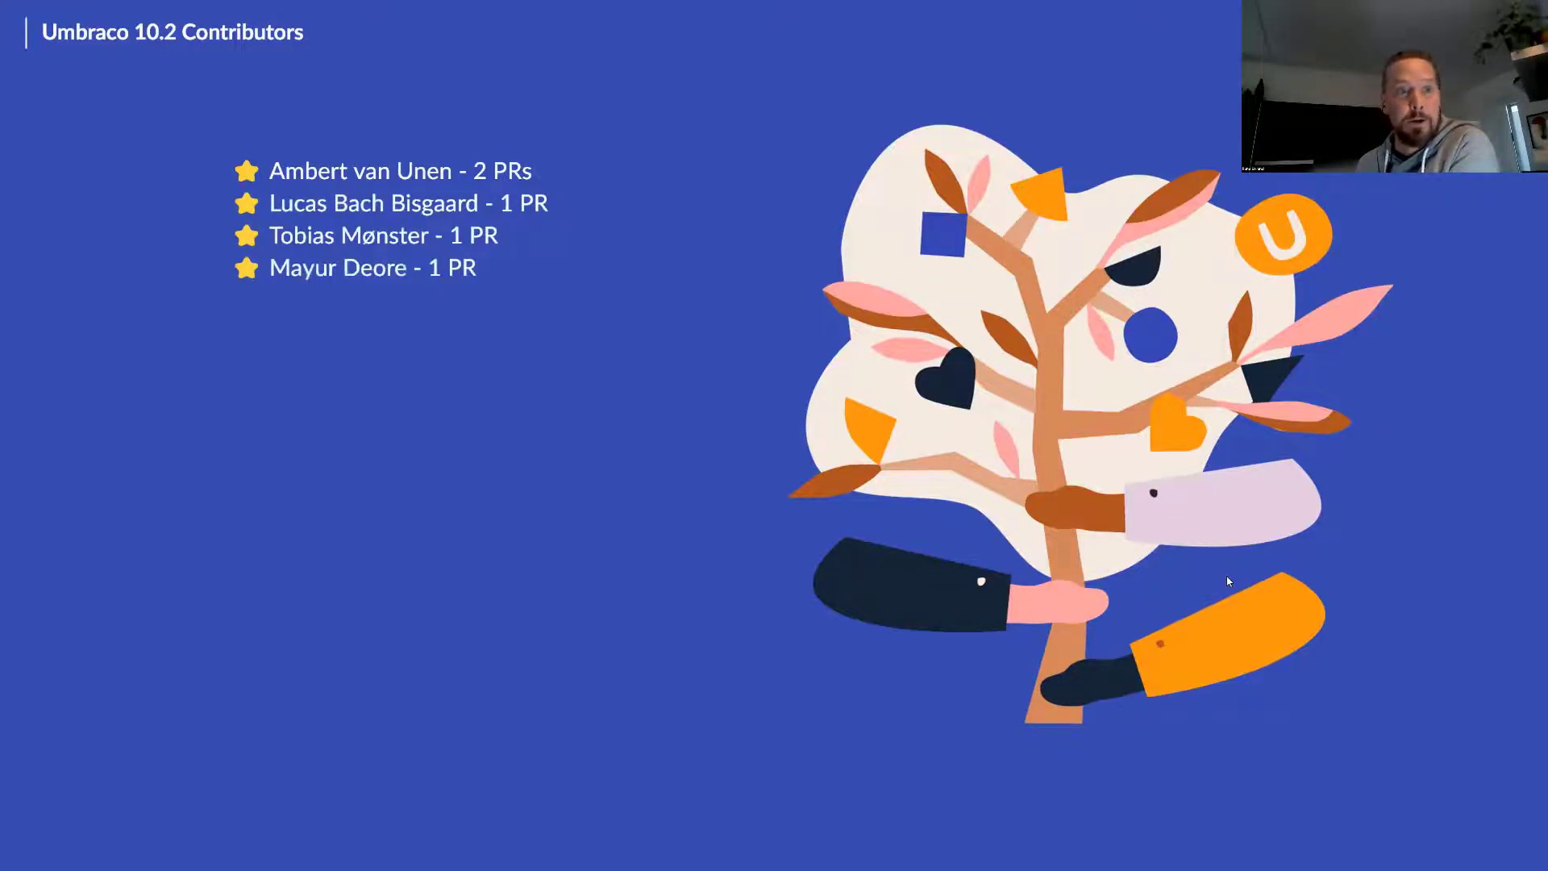
pyautogui.press('Right')
pyautogui.press('Left')
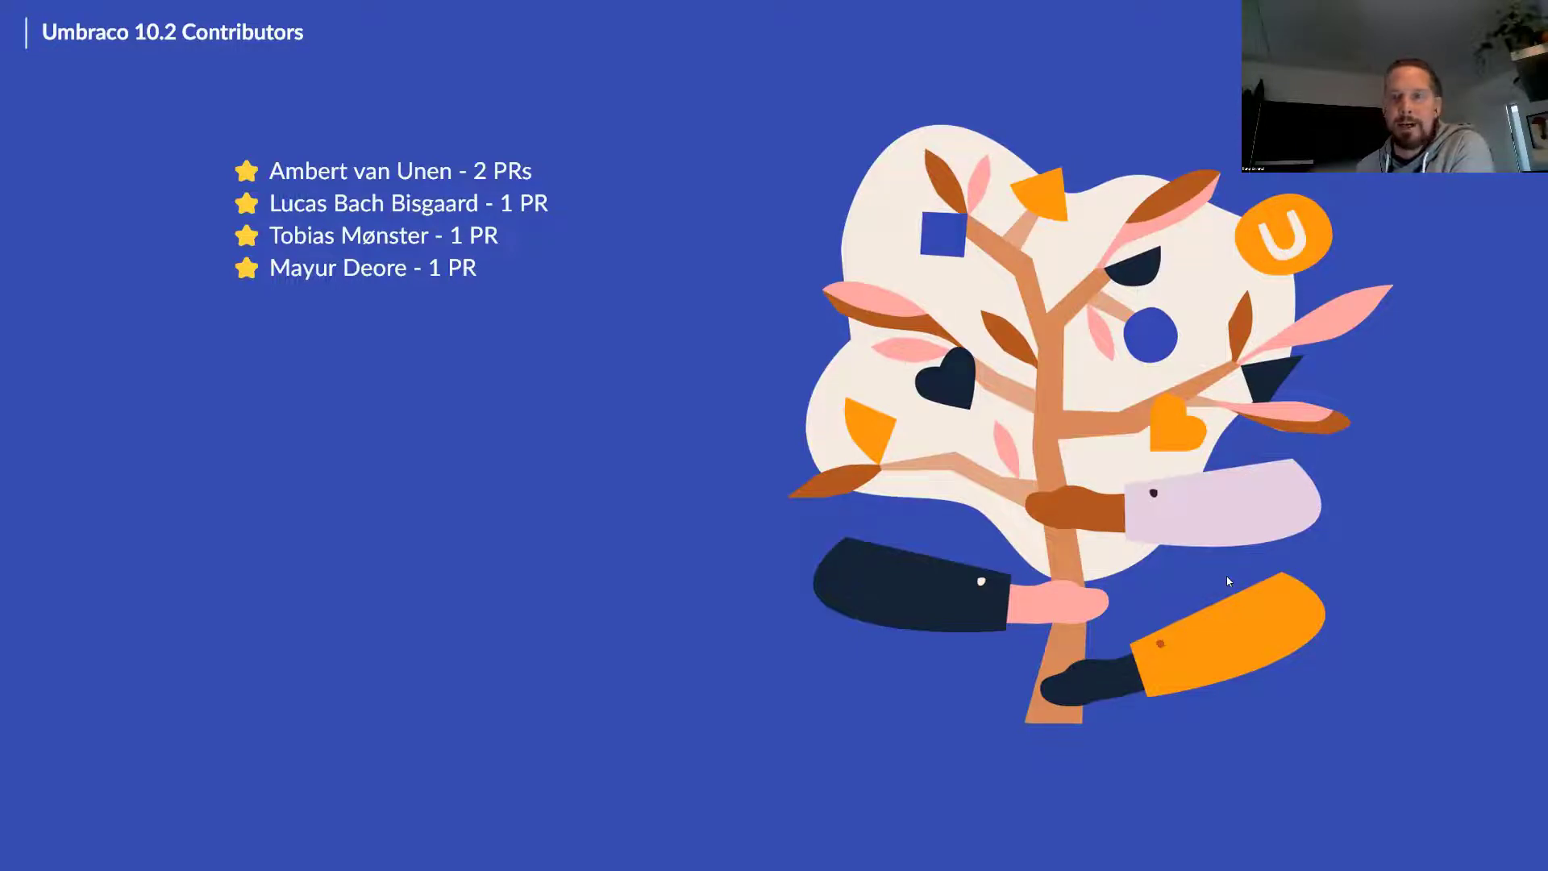
# Reveal the remaining ten contributors and the H5YR! thank-you text on the contributors slide
pyautogui.press('Right')
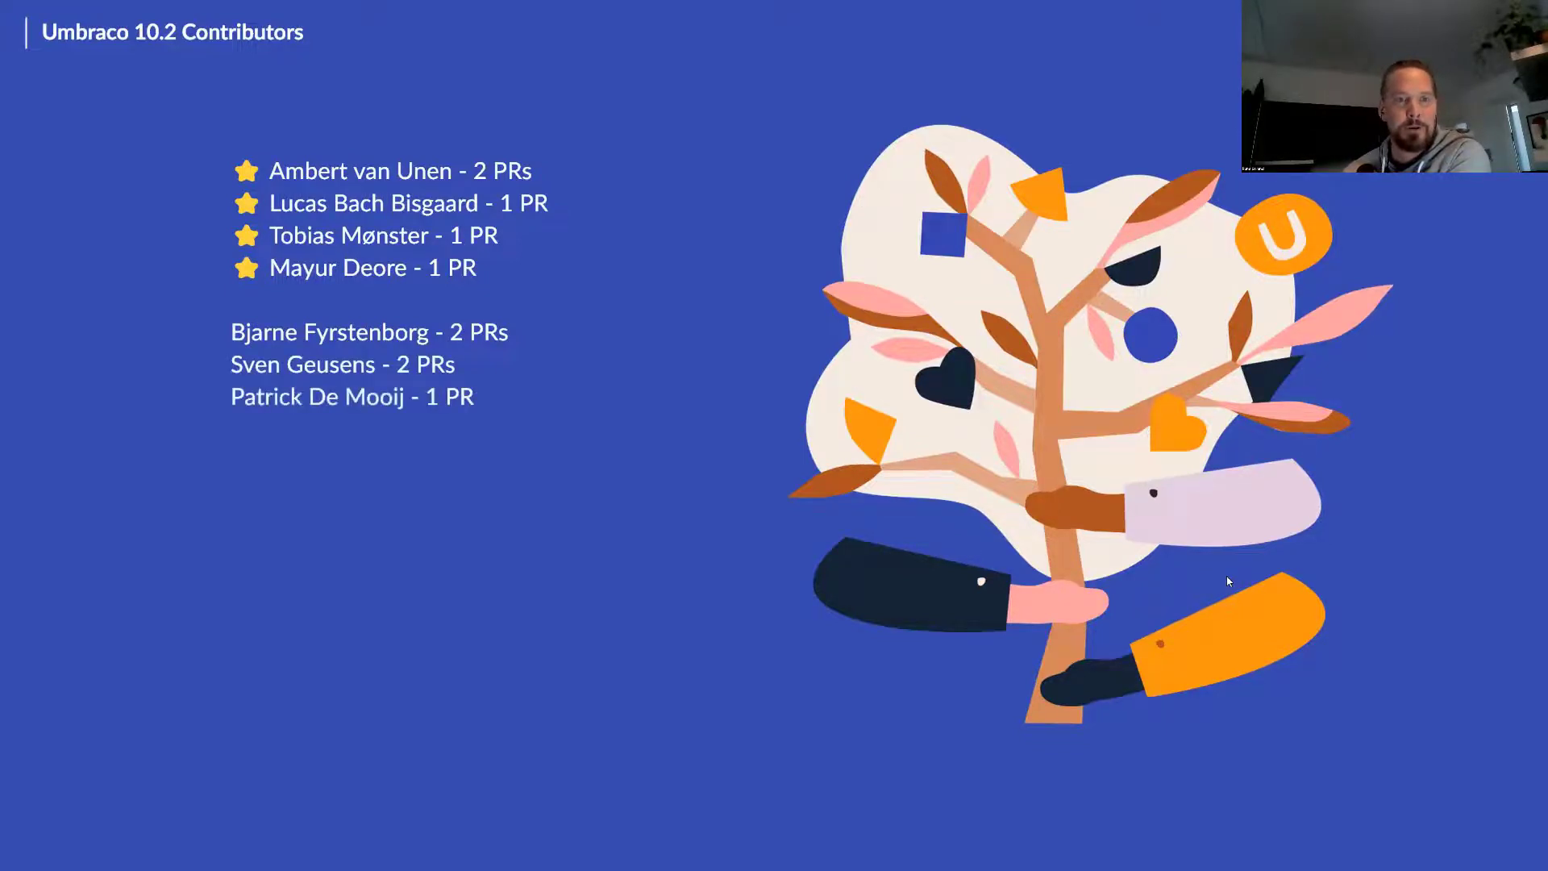
pyautogui.press('Right')
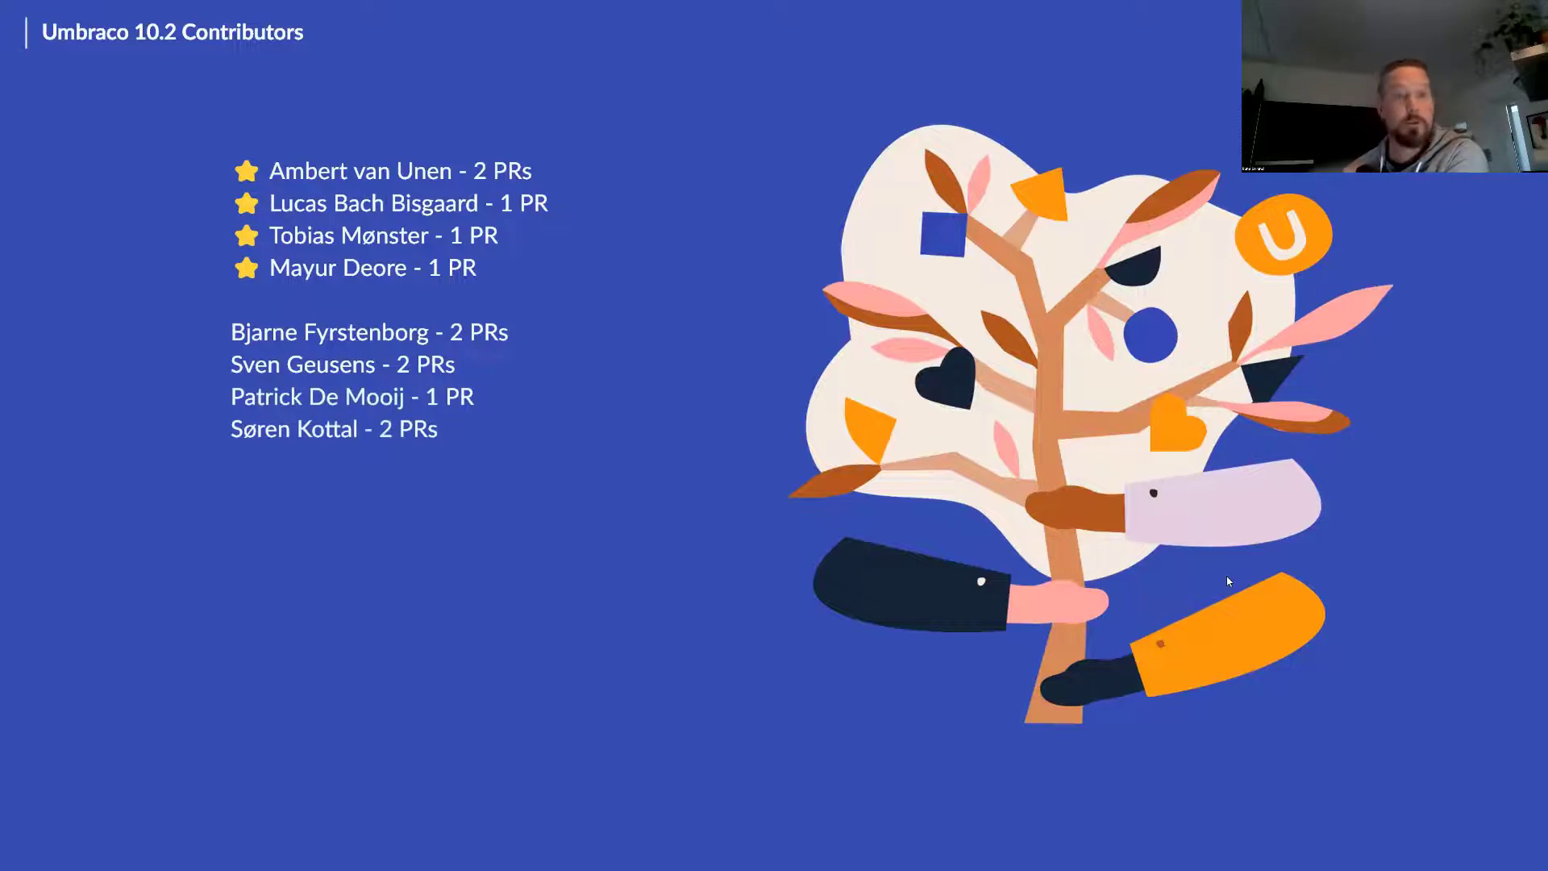
pyautogui.press('Right')
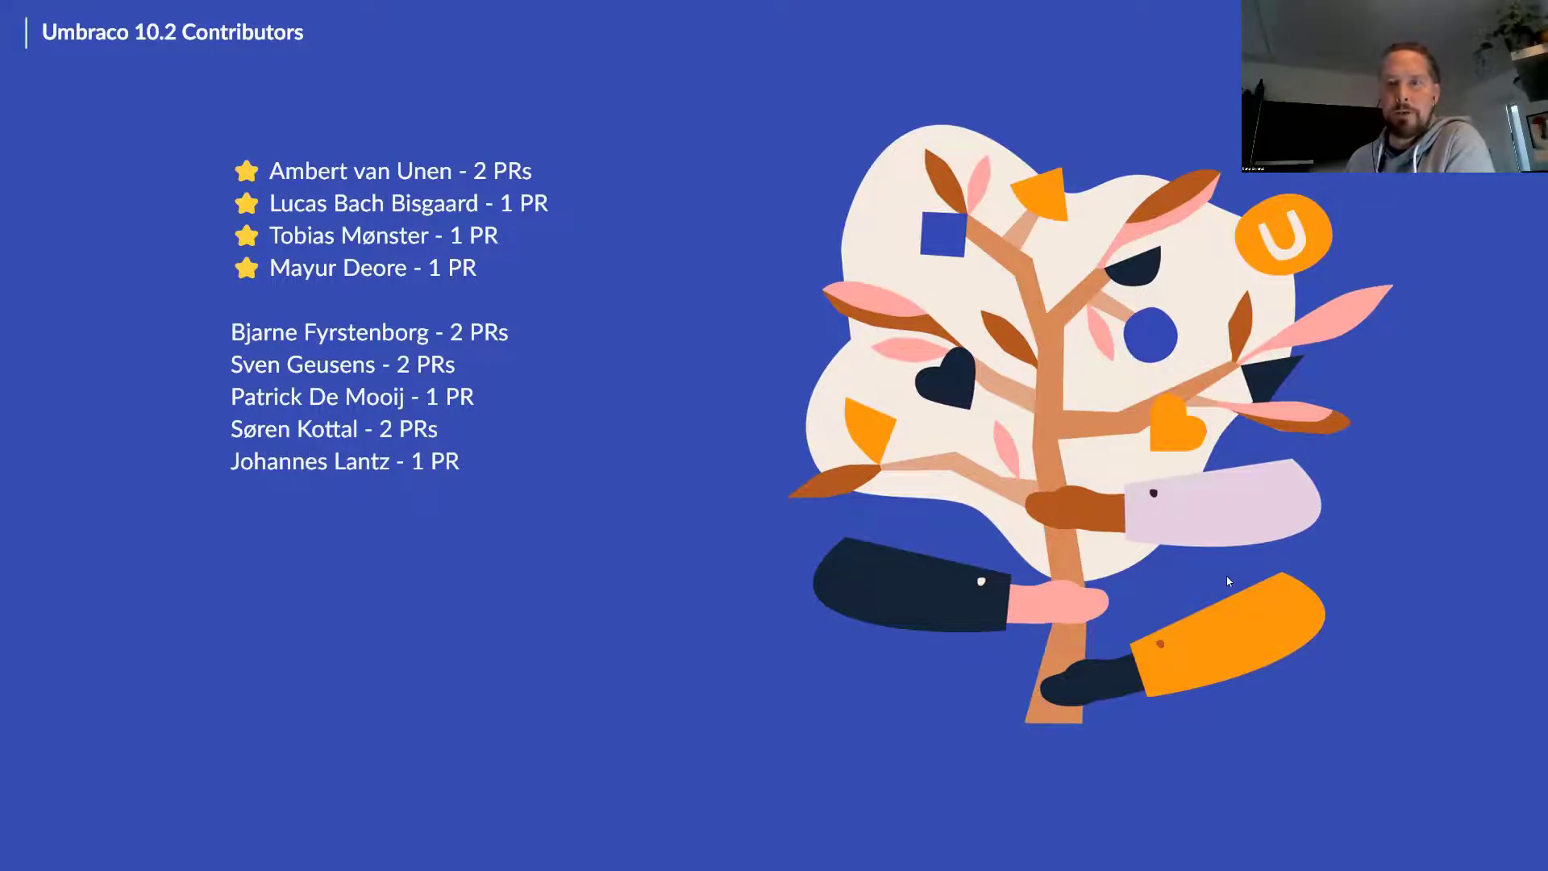
pyautogui.press('Right')
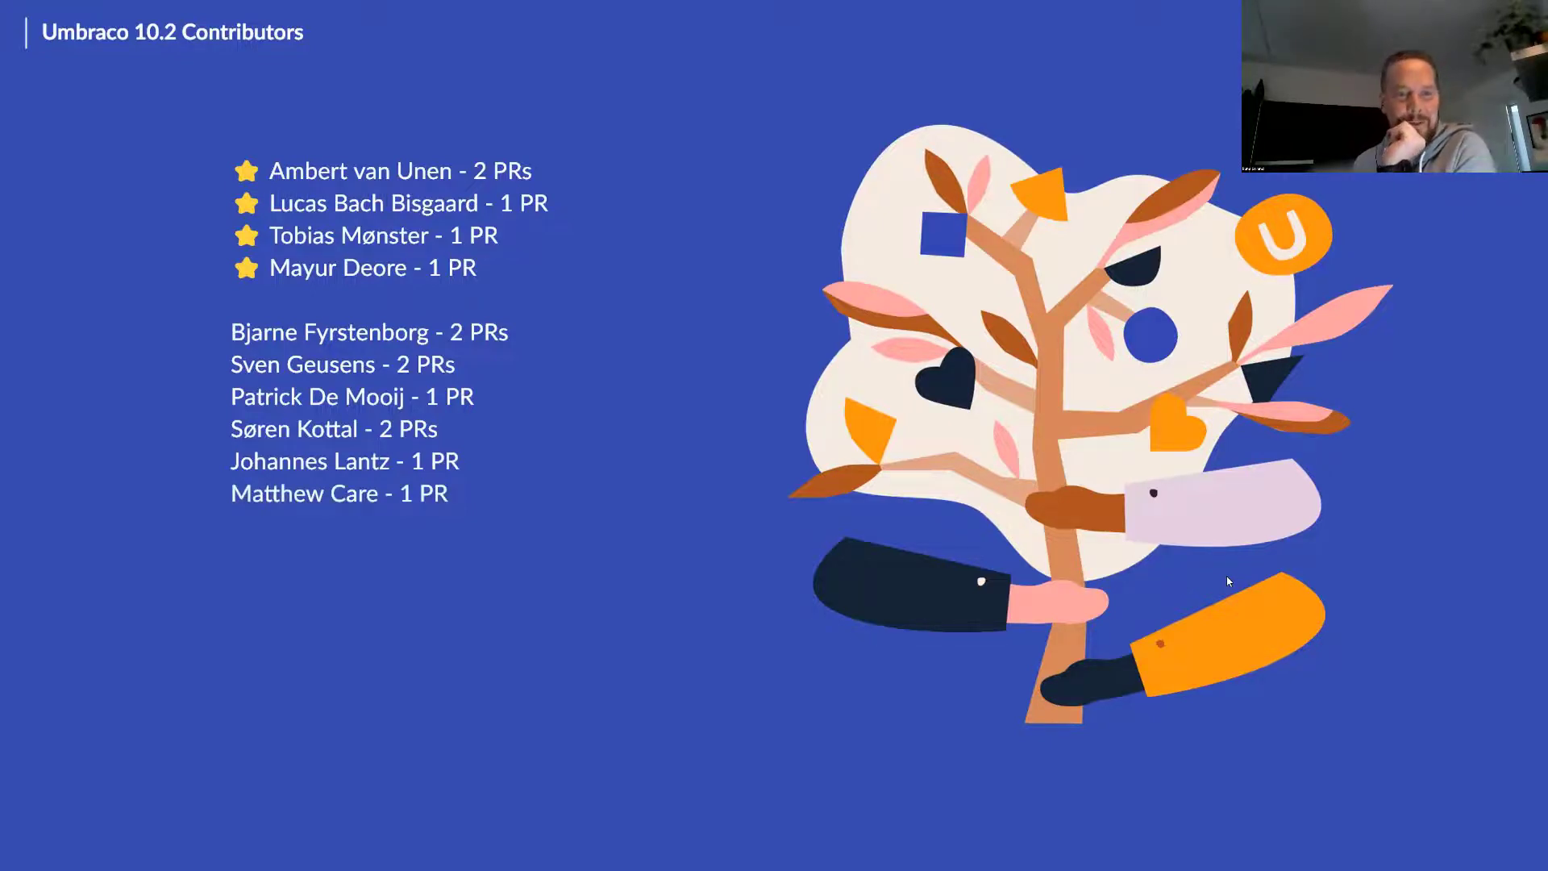
pyautogui.press('Right')
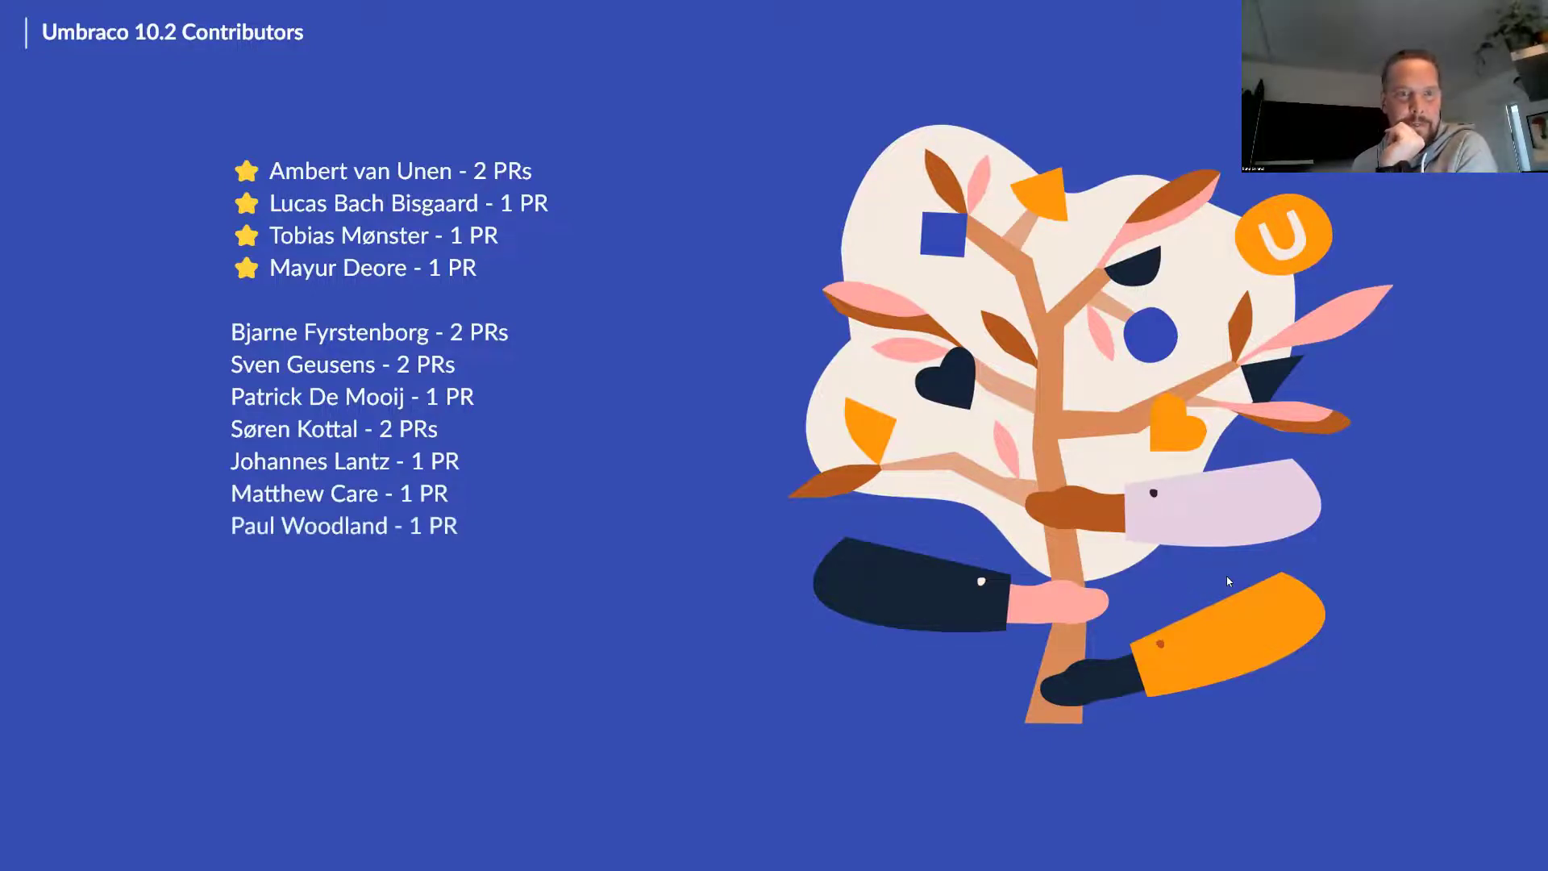
pyautogui.press('Right')
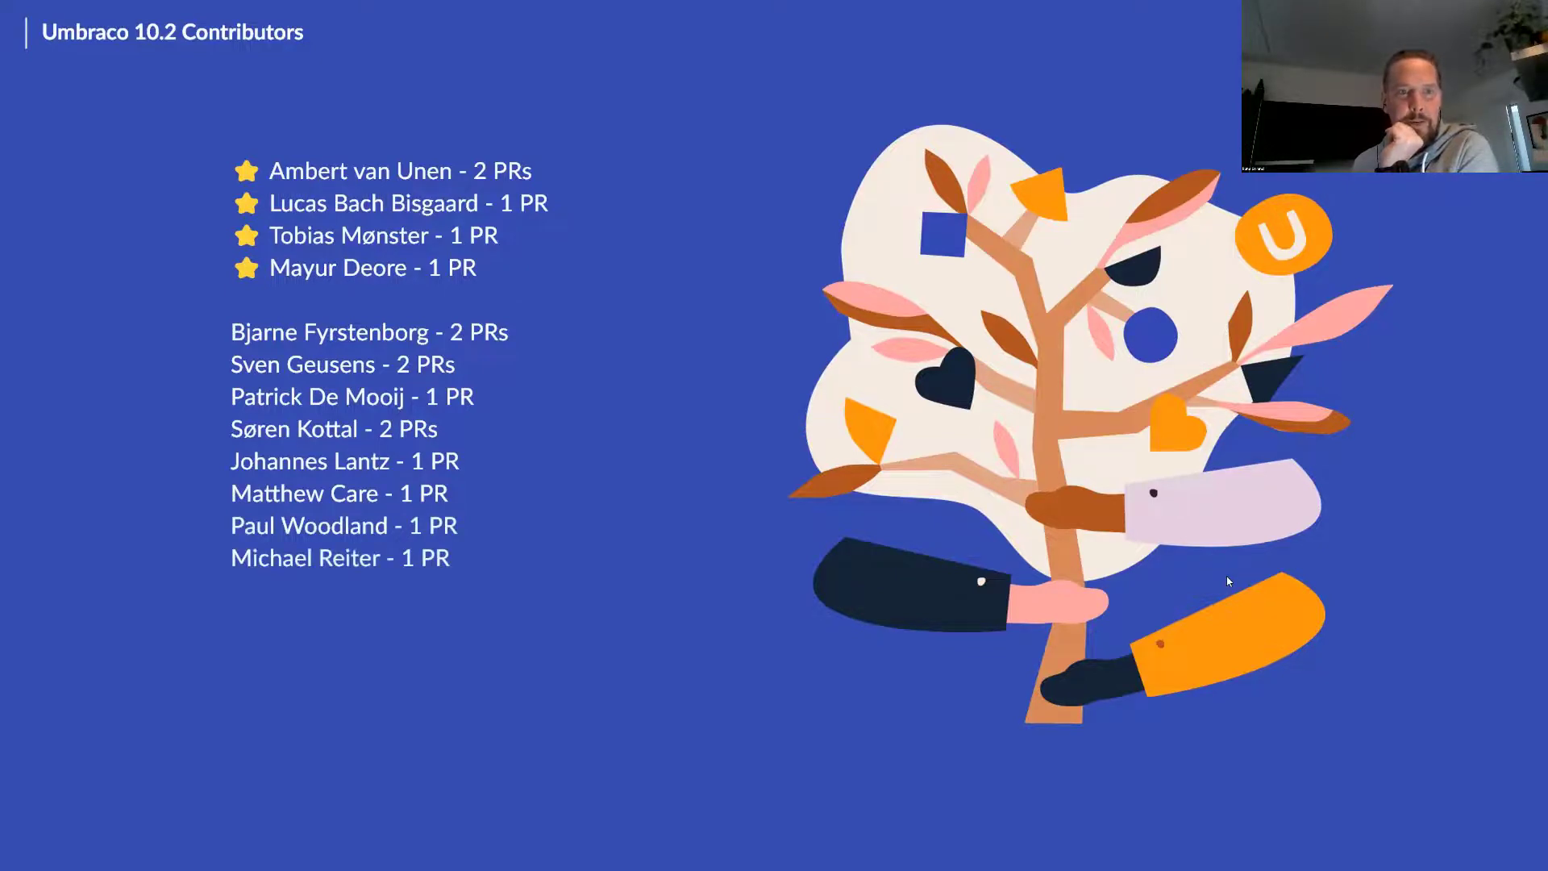
pyautogui.press('Right')
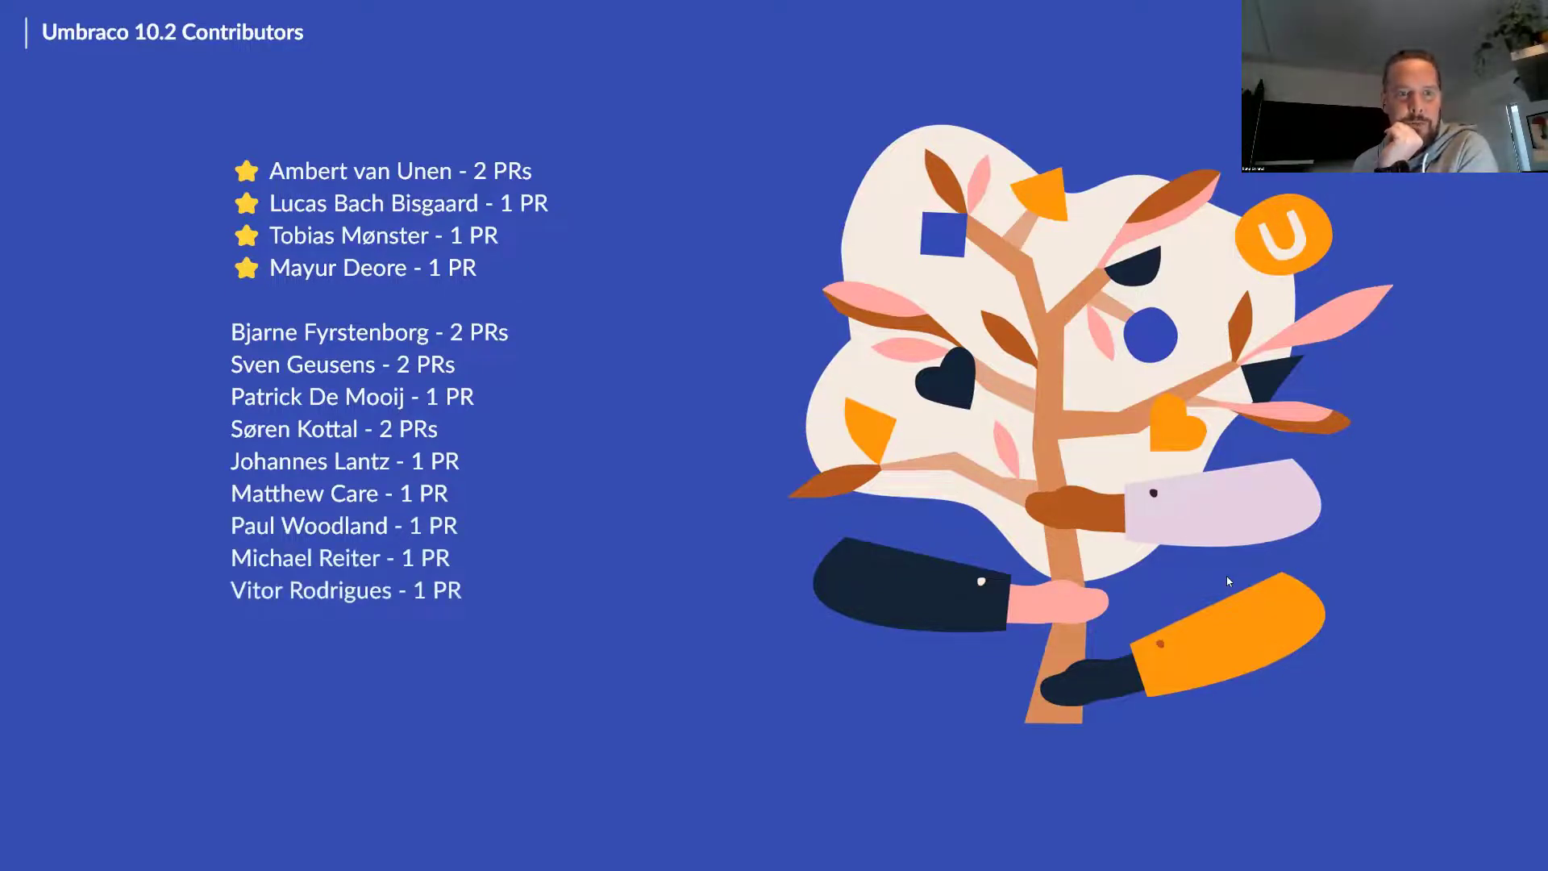
pyautogui.press('Right')
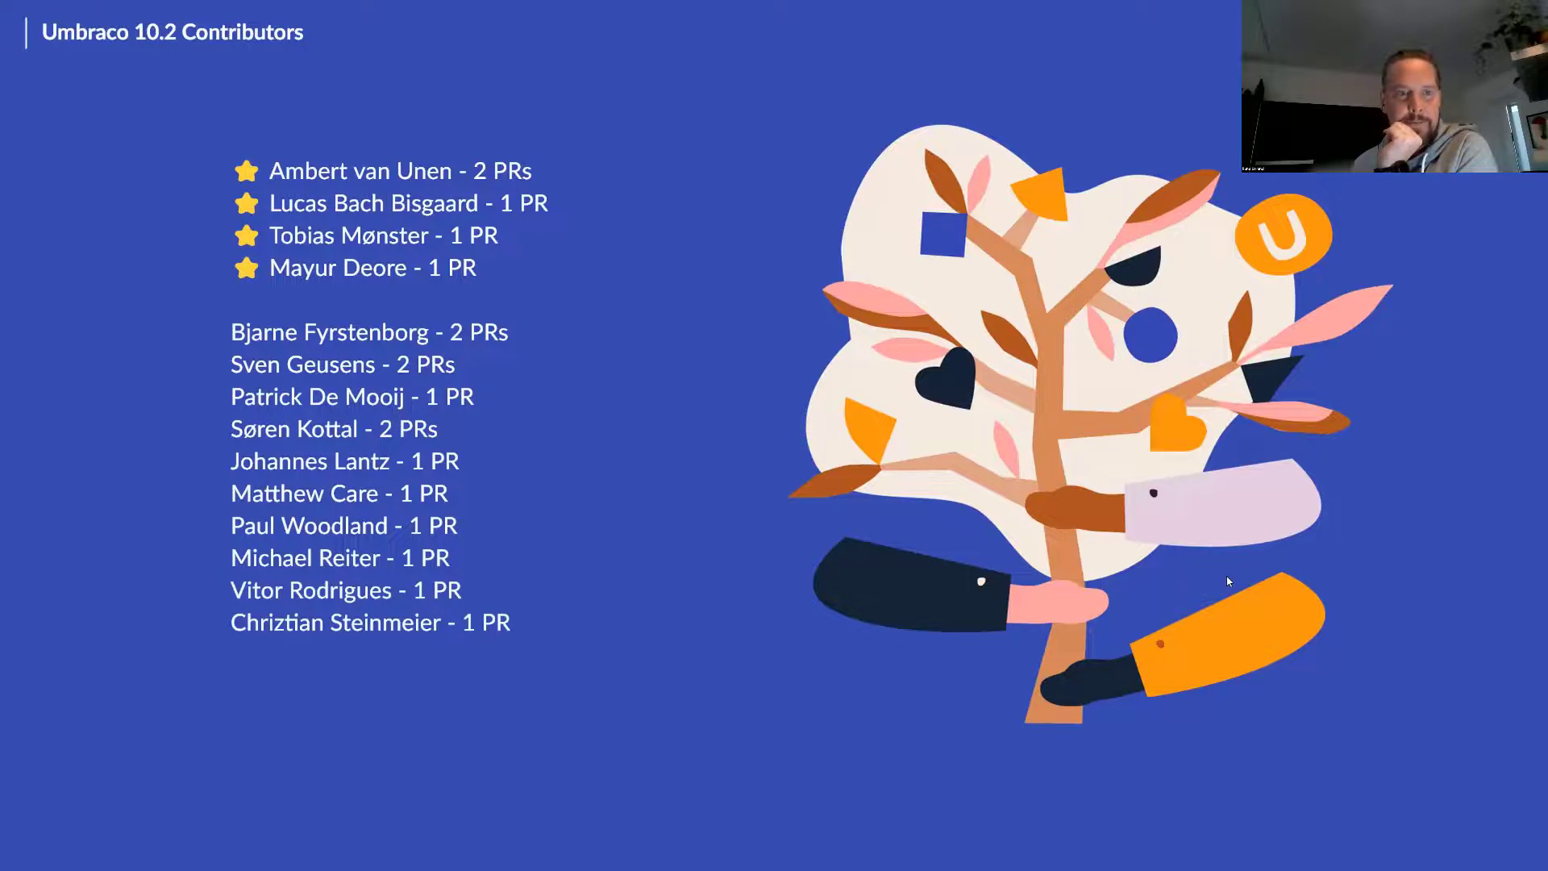
pyautogui.press('Right')
pyautogui.press('Left')
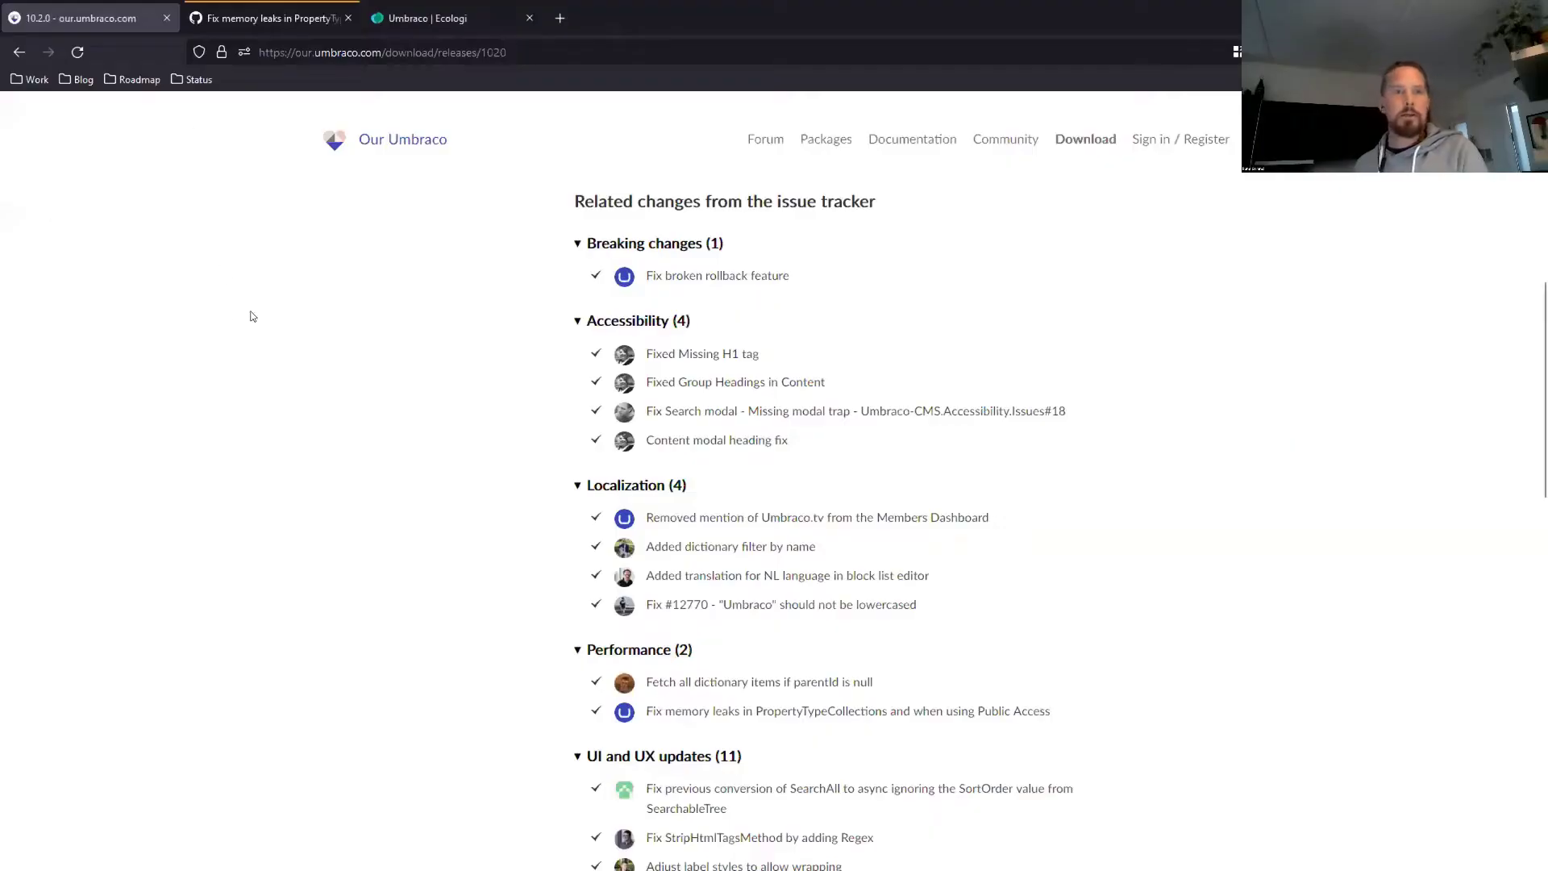
# Switch to the Umbraco | Ecologi tab showing 14,564 trees and 276.87t carbon reduction
pyautogui.click(412, 18)
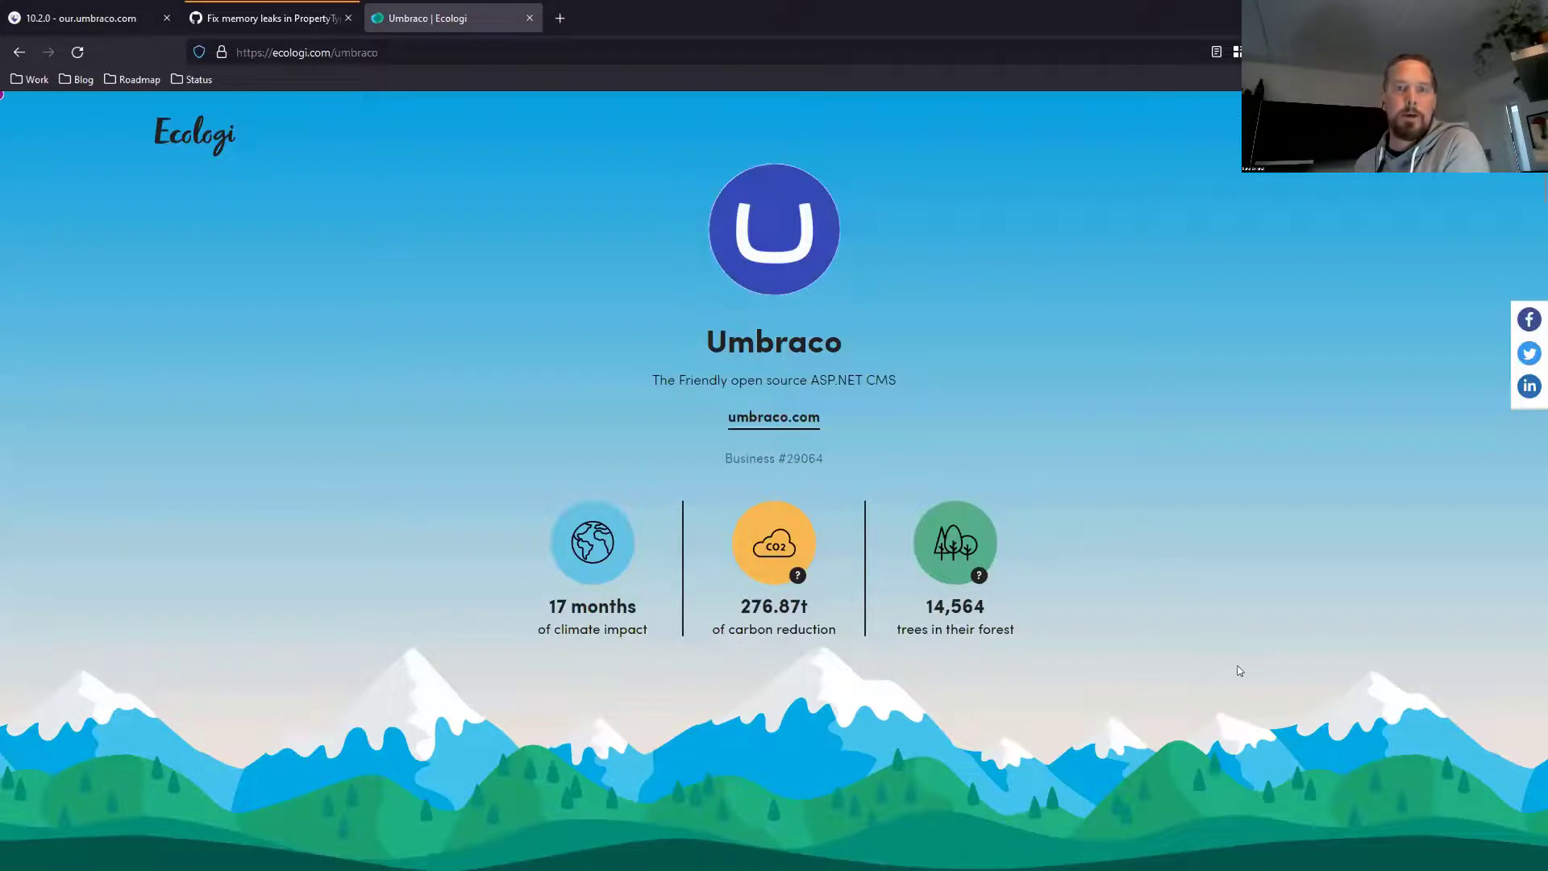